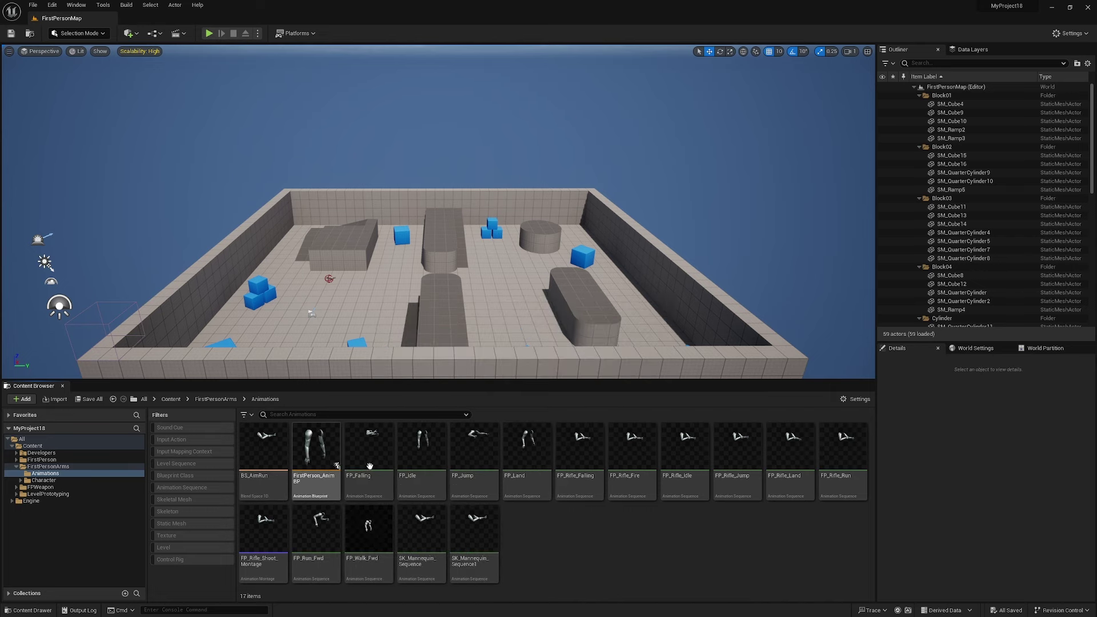
# Preview the SK_Mannequin_Sequence animation, then close it and clear the selection
pyautogui.doubleClick(438, 539)
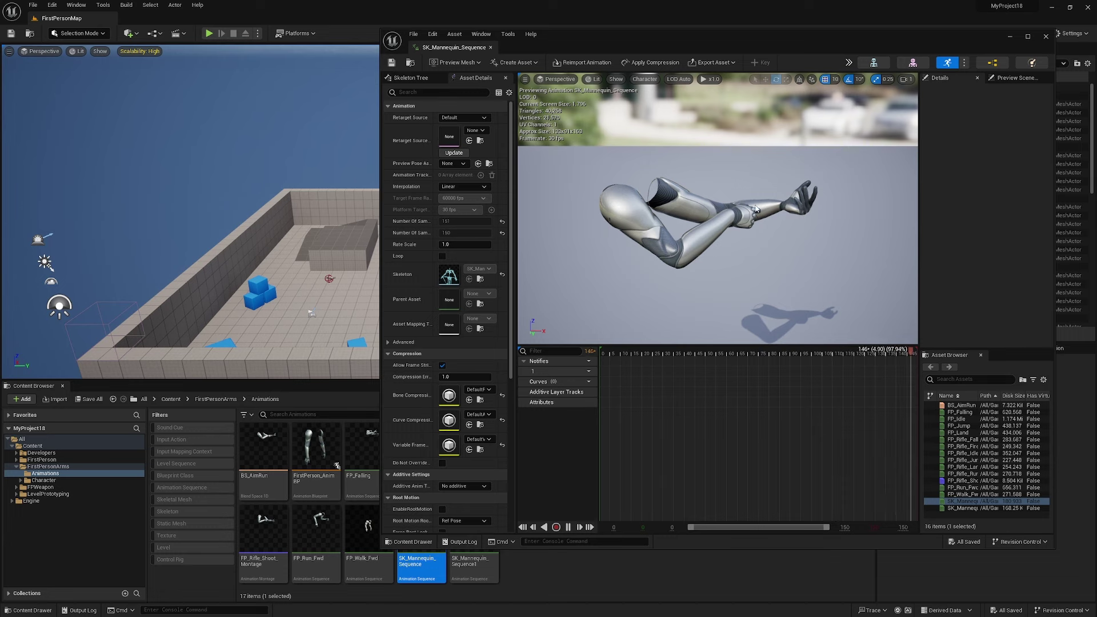
pyautogui.click(491, 48)
pyautogui.click(392, 524)
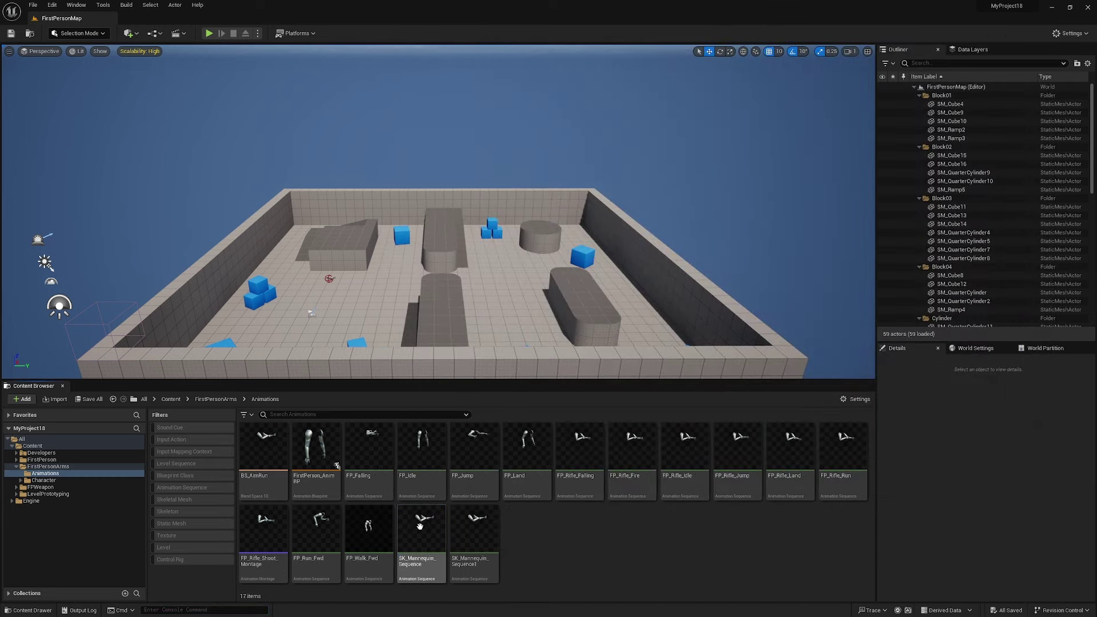
# Open BP_FirstPersonCharacter from the FirstPerson > Blueprints folder
pyautogui.click(43, 460)
pyautogui.doubleClick(263, 448)
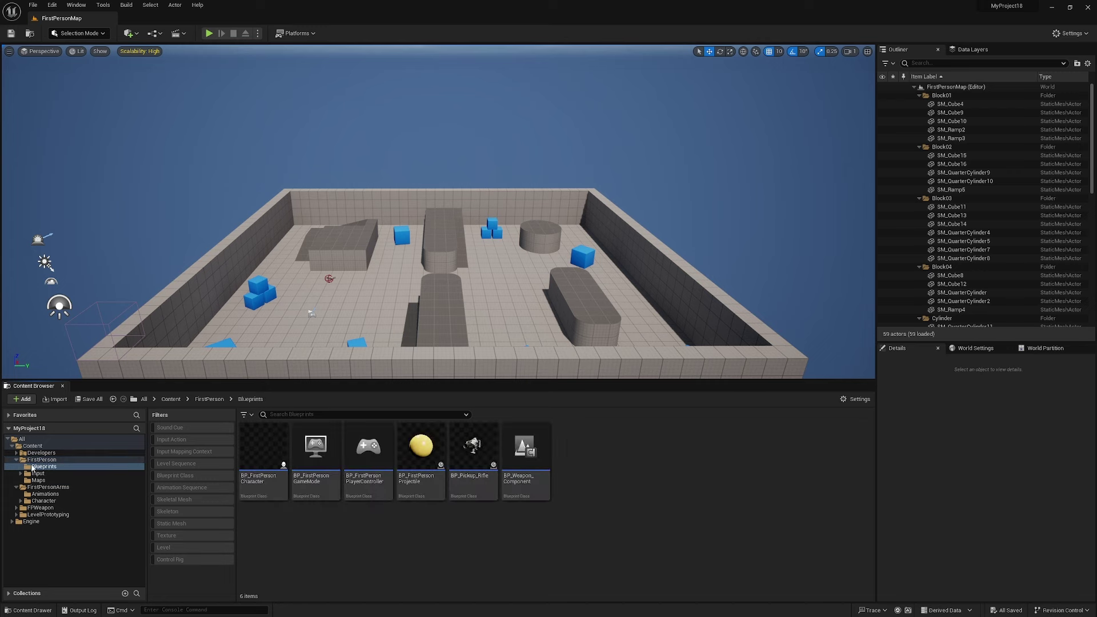
pyautogui.click(273, 468)
pyautogui.doubleClick(272, 467)
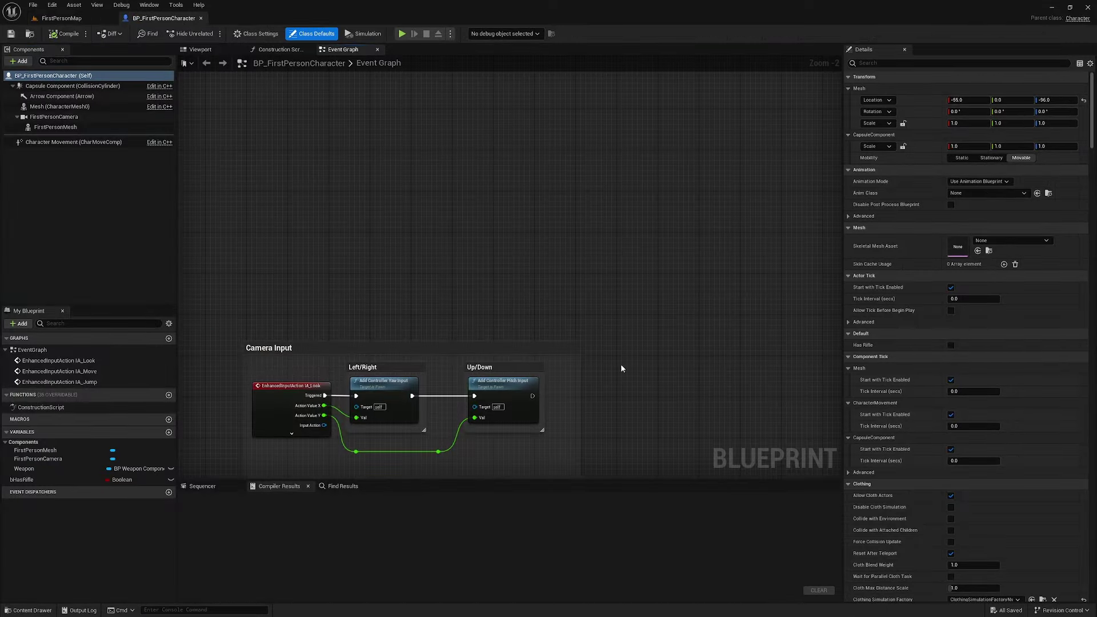
# Add a Right Mouse Button event node below the Jump input group
pyautogui.scroll(-2, 611, 309)
pyautogui.moveTo(601, 248); pyautogui.dragTo(540, 59, button='right')
pyautogui.moveTo(356, 405); pyautogui.dragTo(386, 329, button='right')
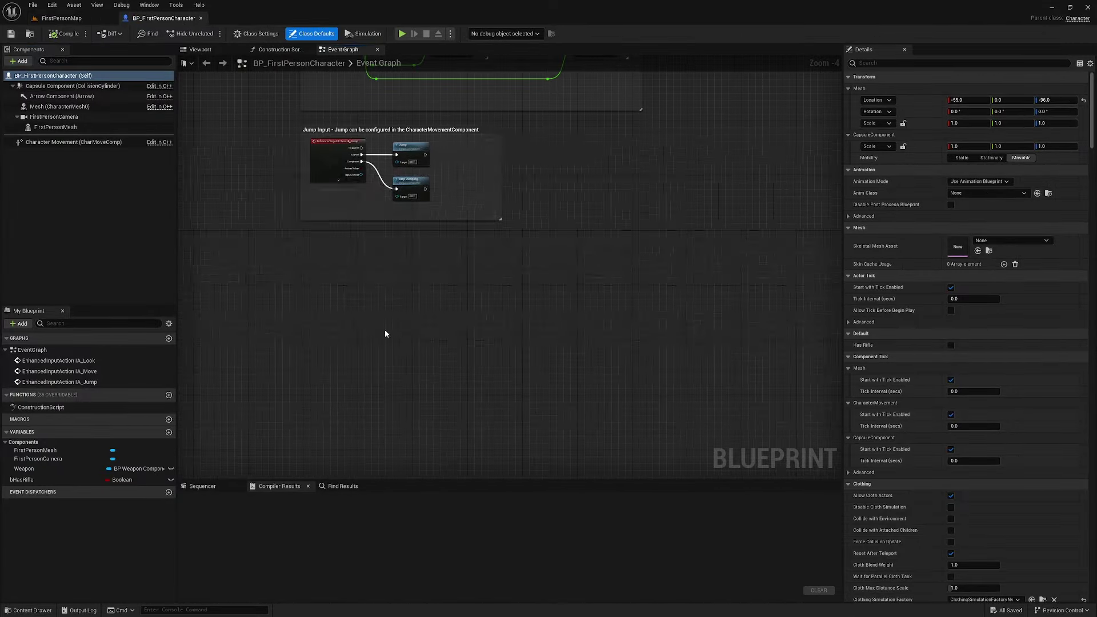
pyautogui.scroll(2, 385, 329)
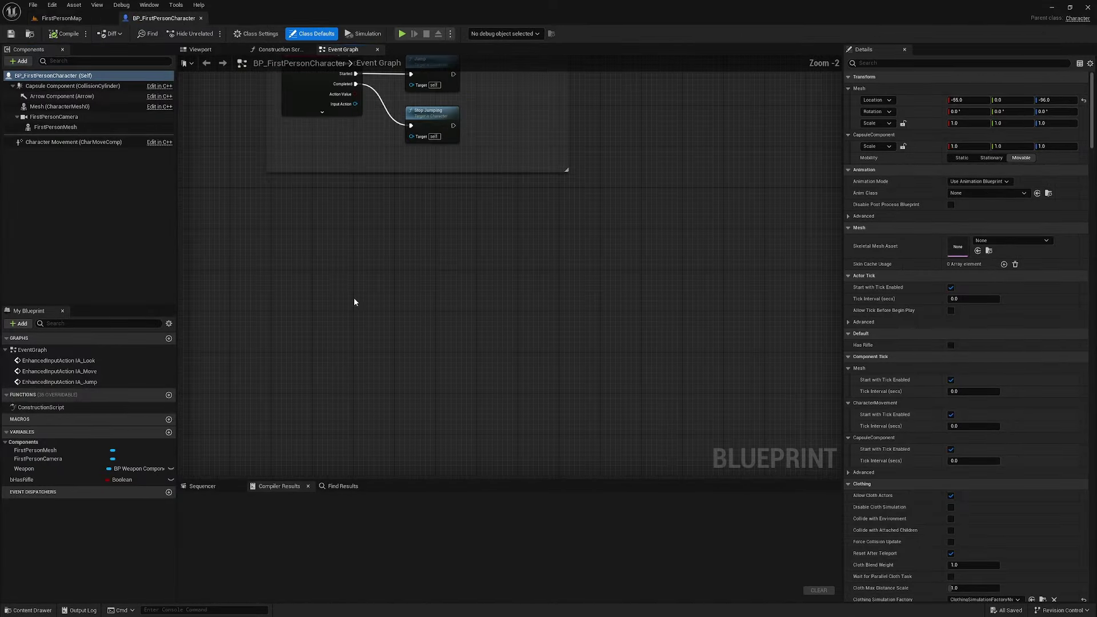
pyautogui.rightClick(280, 282)
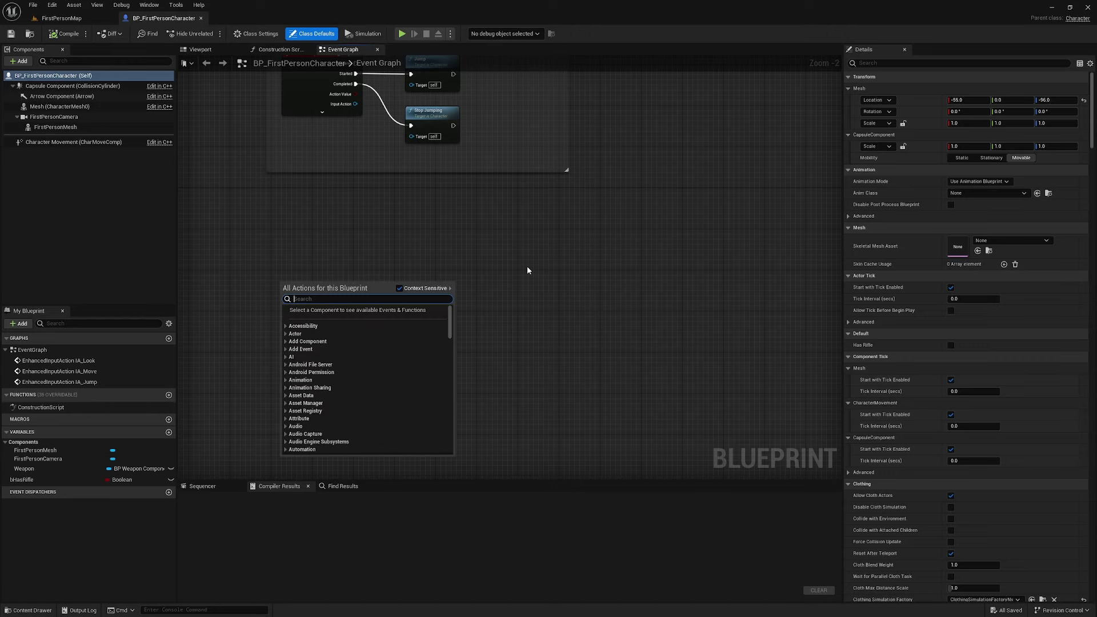
pyautogui.write('right mous')
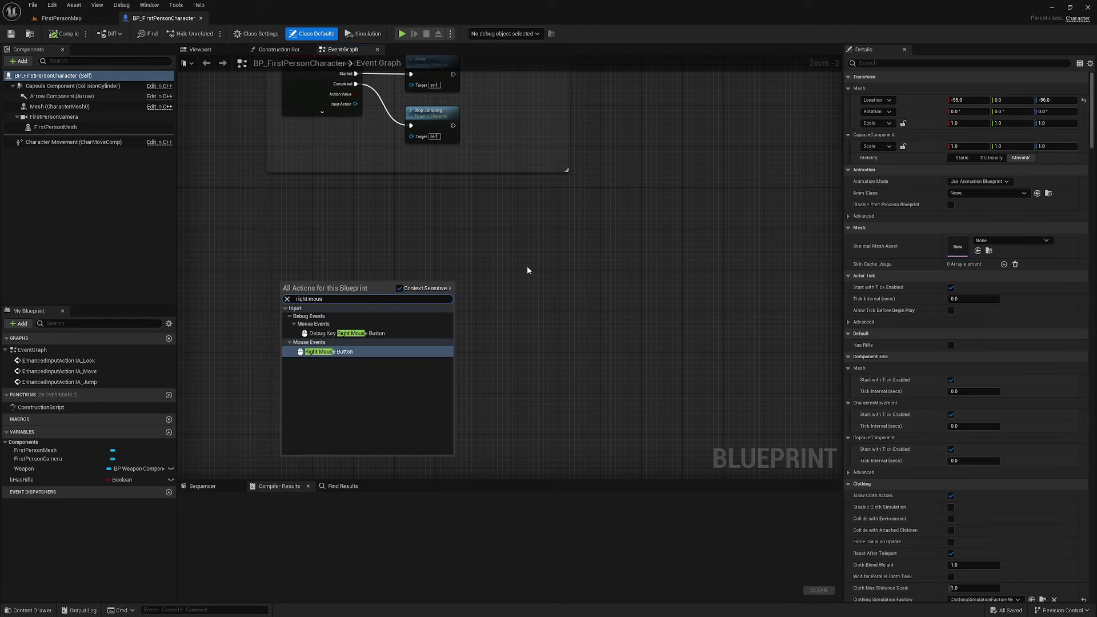
pyautogui.press('Return')
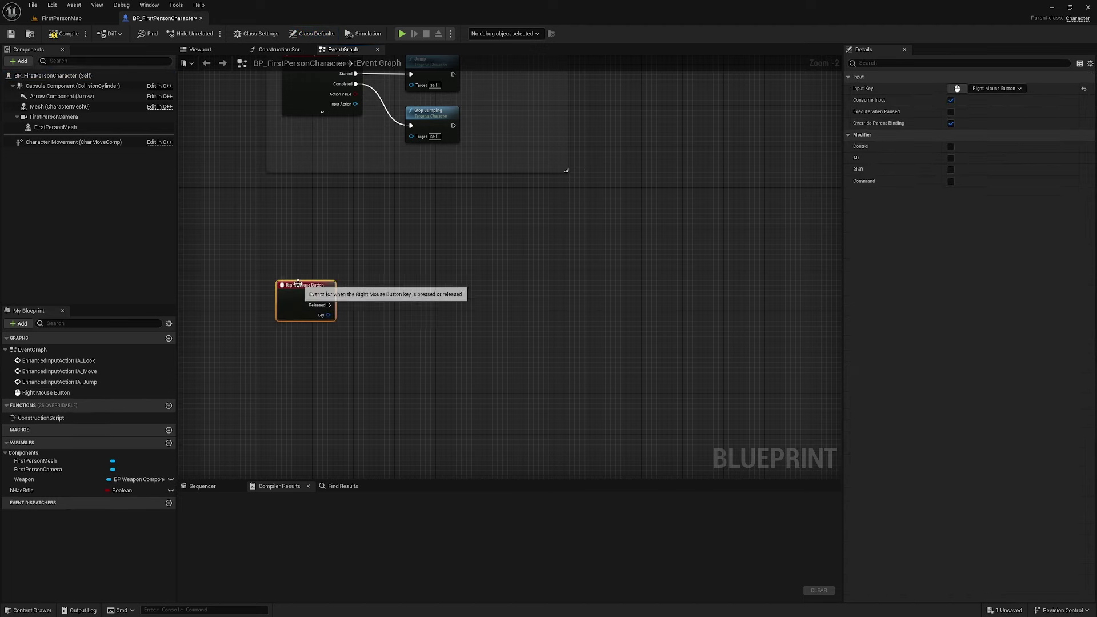
# Centre the Right Mouse Button node and try a wire from Pressed without adding anything
pyautogui.click(383, 306)
pyautogui.moveTo(402, 309); pyautogui.dragTo(416, 325, button='right')
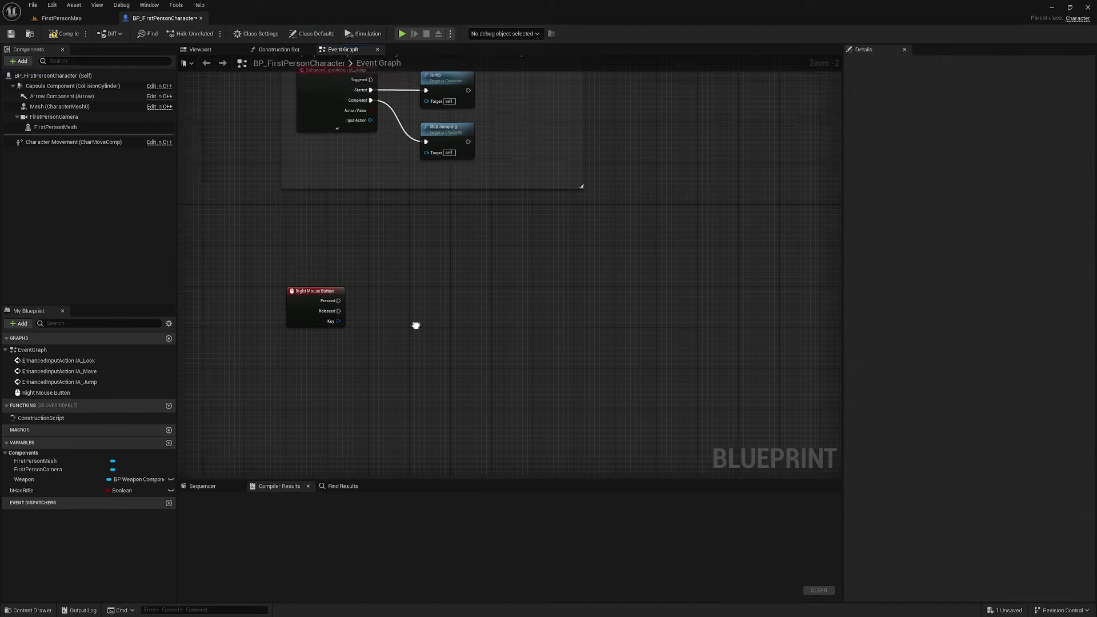
pyautogui.scroll(2, 375, 365)
pyautogui.click(331, 283)
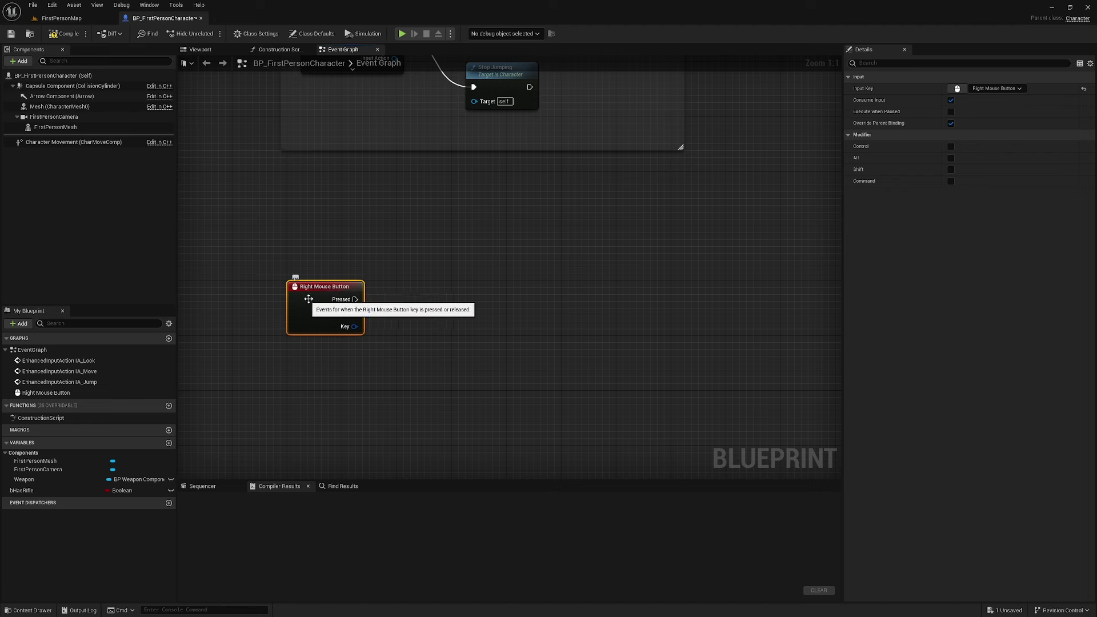
pyautogui.moveTo(456, 275); pyautogui.dragTo(456, 269)
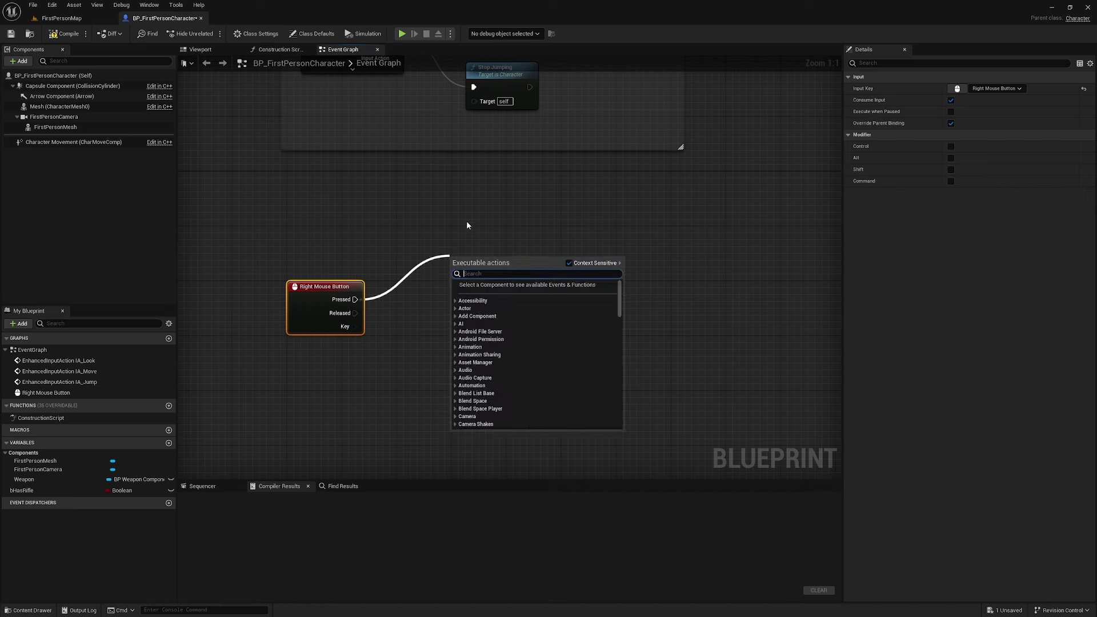
pyautogui.click(371, 343)
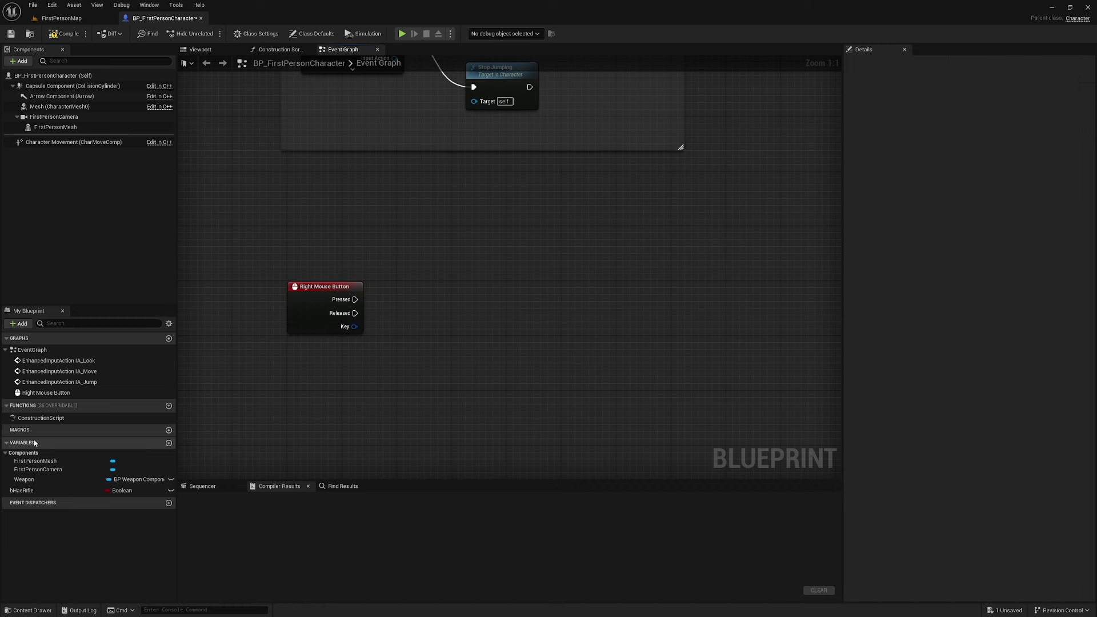
# Create the Boolean Aiming? and place SET Aiming? nodes on Pressed and Released
pyautogui.click(168, 444)
pyautogui.write('Aiming')
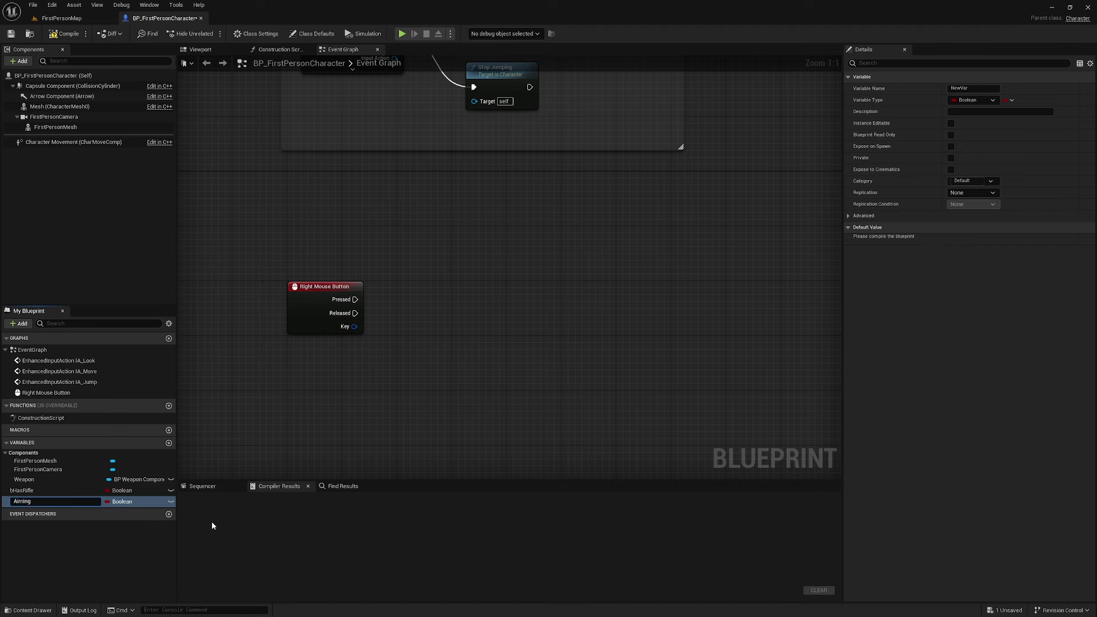
pyautogui.write('?')
pyautogui.press('Return')
pyautogui.moveTo(23, 501); pyautogui.dragTo(392, 400)
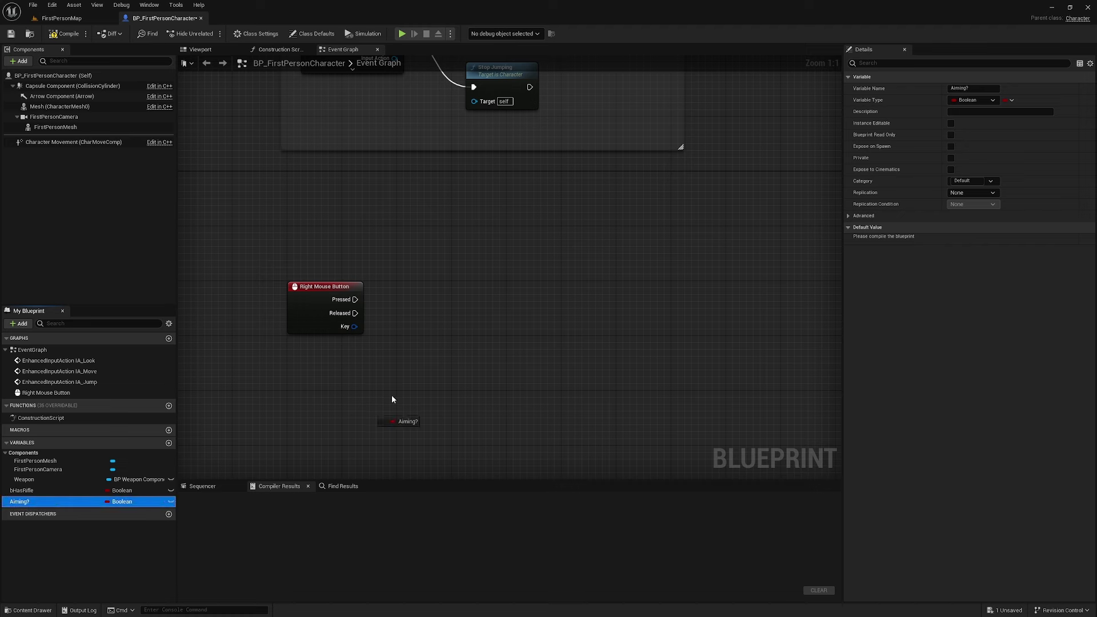
pyautogui.keyDown('alt'); pyautogui.moveTo(415, 289); pyautogui.dragTo(426, 267); pyautogui.keyUp('alt')
pyautogui.hotkey('ctrl', 'w')
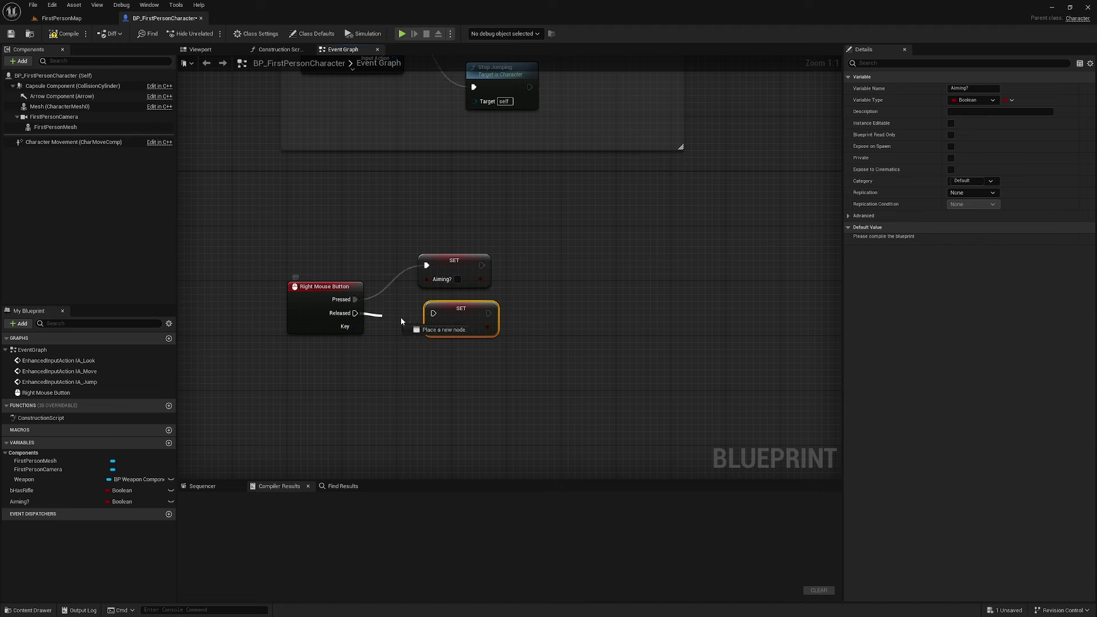
pyautogui.moveTo(401, 322)
pyautogui.mouseDown()
pyautogui.moveTo(434, 319)
pyautogui.moveTo(463, 335)
pyautogui.mouseUp()
# Stack the two SET Aiming? nodes neatly, then compile and save the Blueprint
pyautogui.click(530, 323)
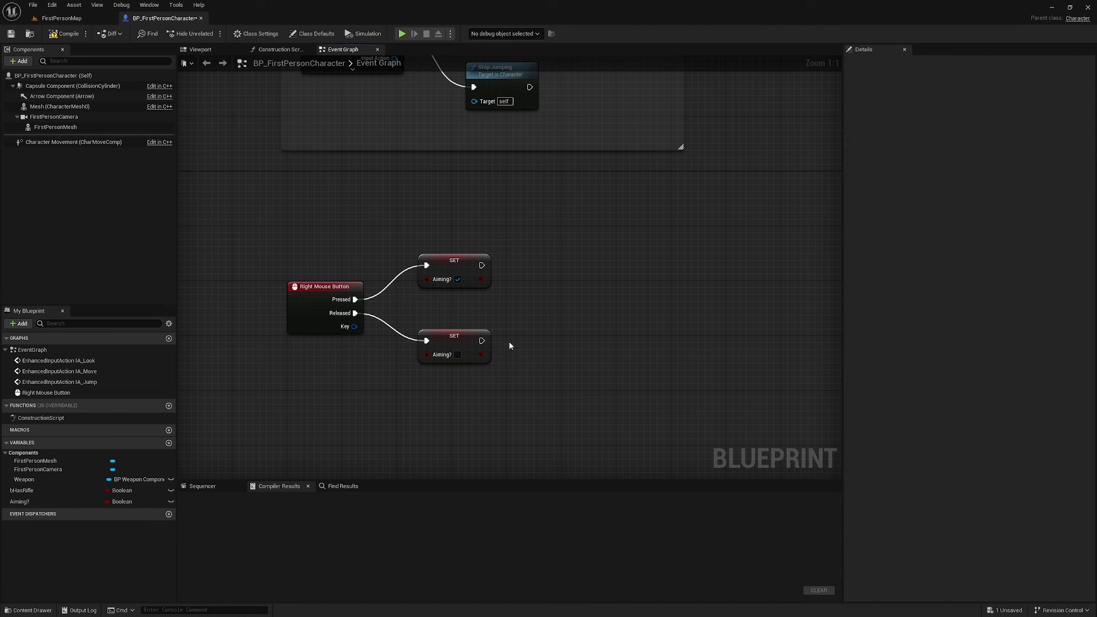
pyautogui.moveTo(470, 269)
pyautogui.mouseDown()
pyautogui.moveTo(477, 282)
pyautogui.moveTo(469, 248)
pyautogui.mouseUp()
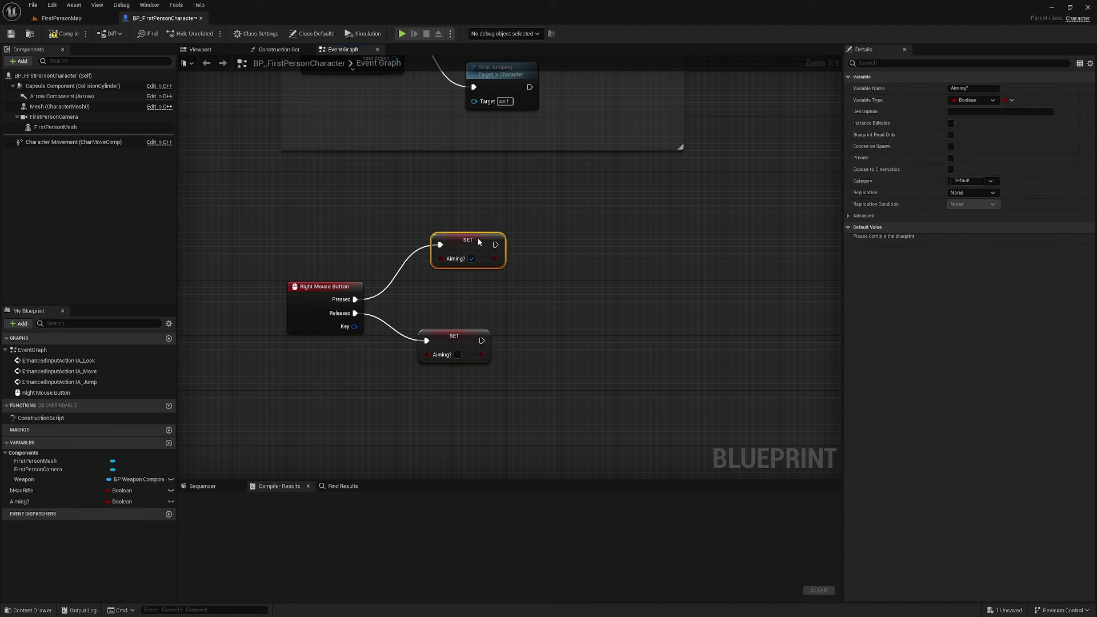
pyautogui.click(462, 335)
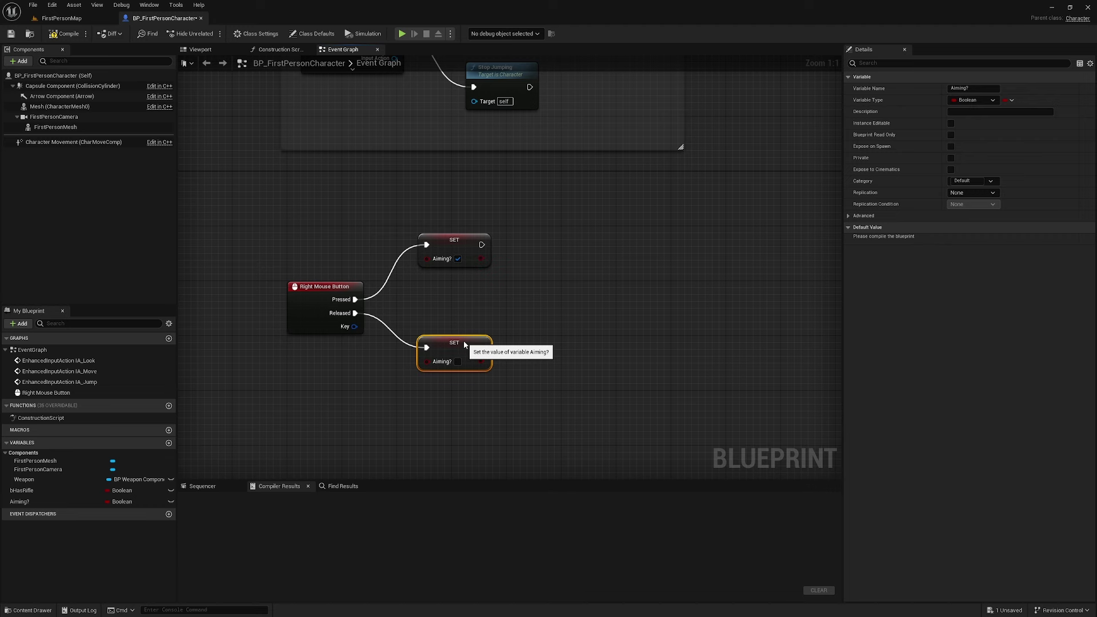
pyautogui.moveTo(462, 336); pyautogui.dragTo(471, 350)
pyautogui.click(471, 349)
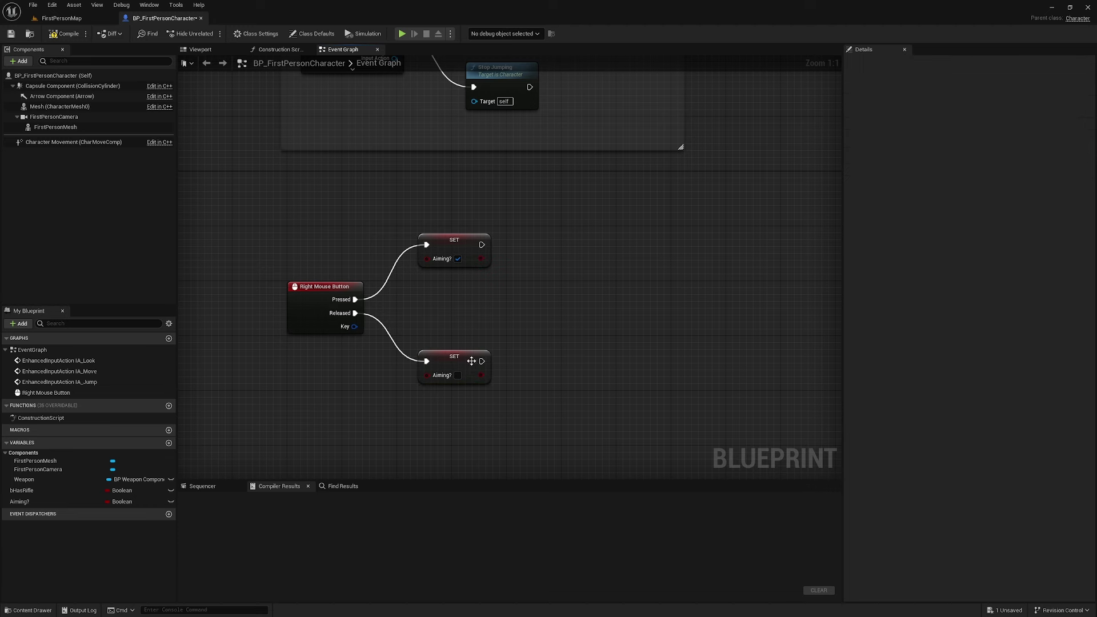
pyautogui.click(65, 34)
pyautogui.click(11, 34)
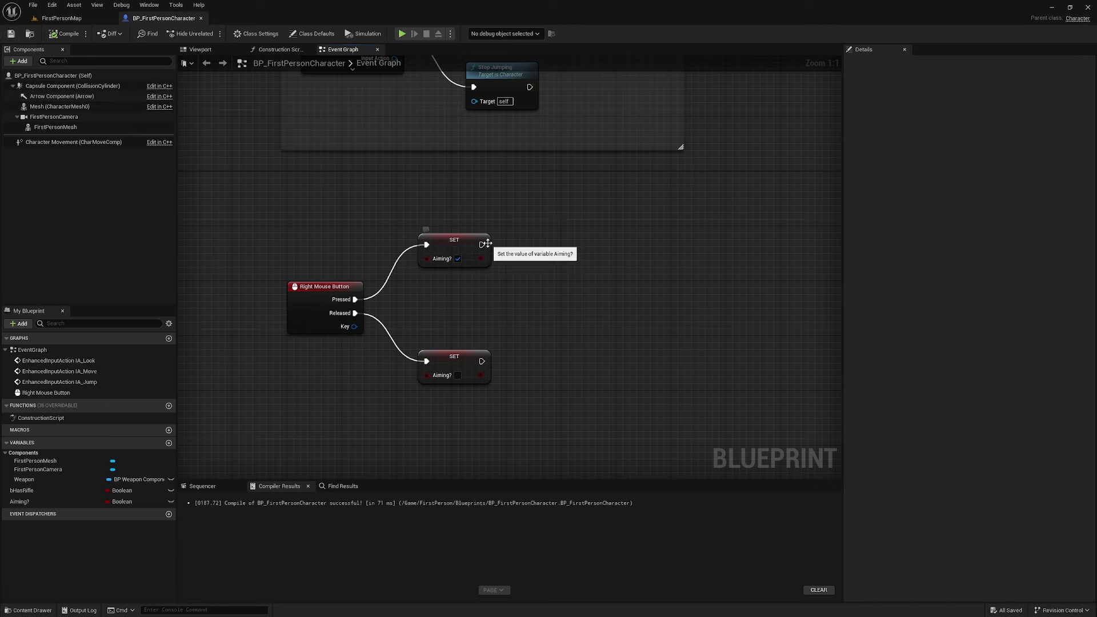
# Open FirstPerson_AnimBP, the FirstPersonMesh anim class, in its Event Graph
pyautogui.click(91, 107)
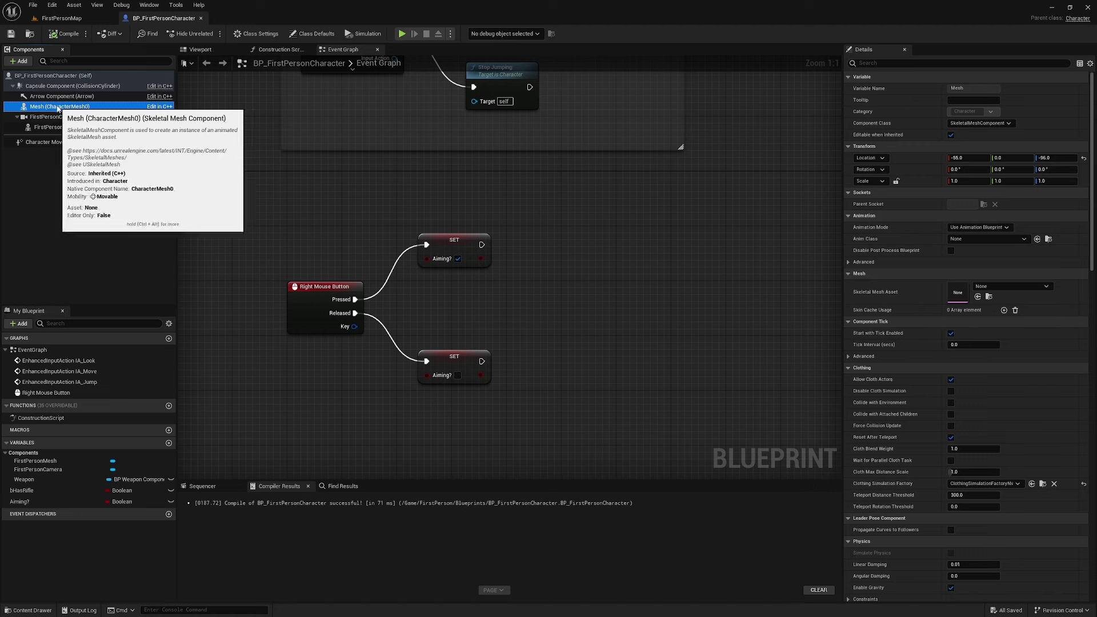
pyautogui.click(55, 127)
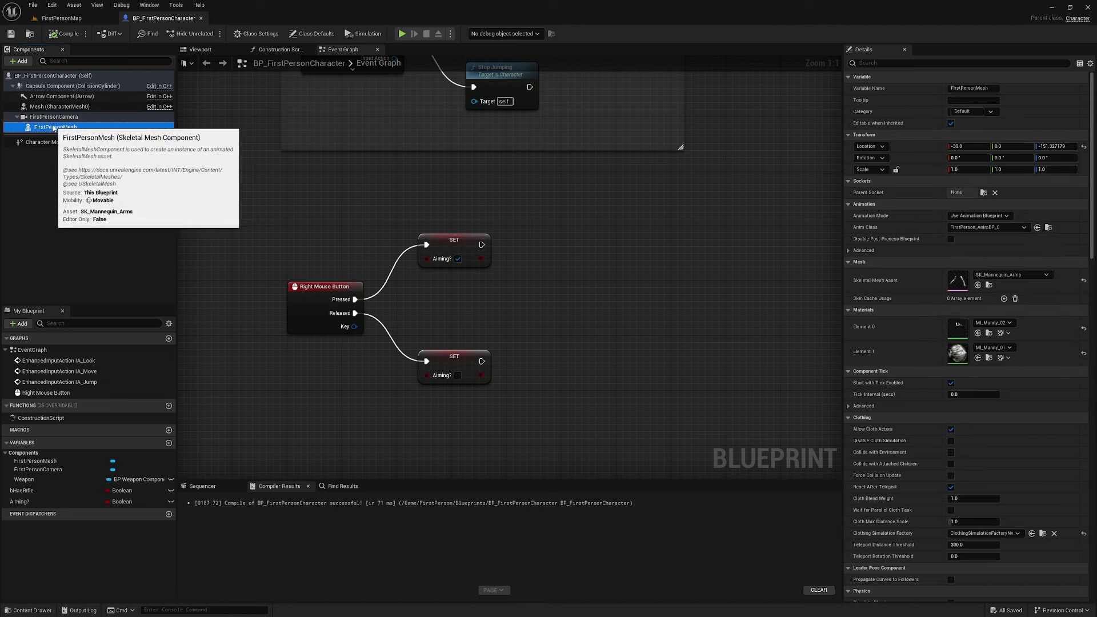
pyautogui.click(1049, 228)
pyautogui.click(1048, 228)
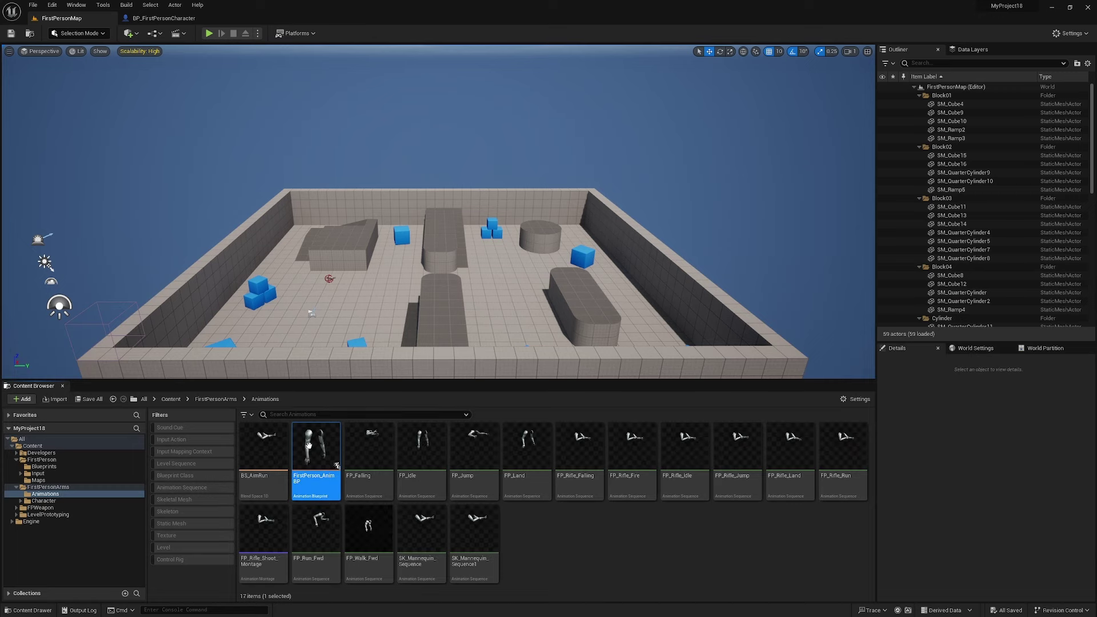
pyautogui.doubleClick(327, 446)
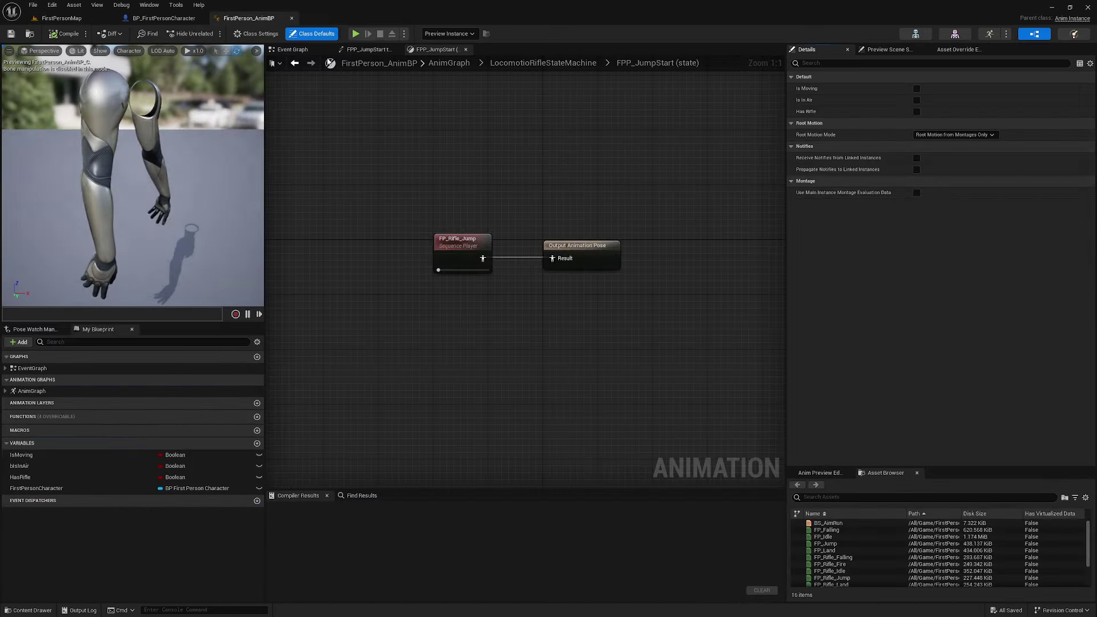
pyautogui.click(297, 50)
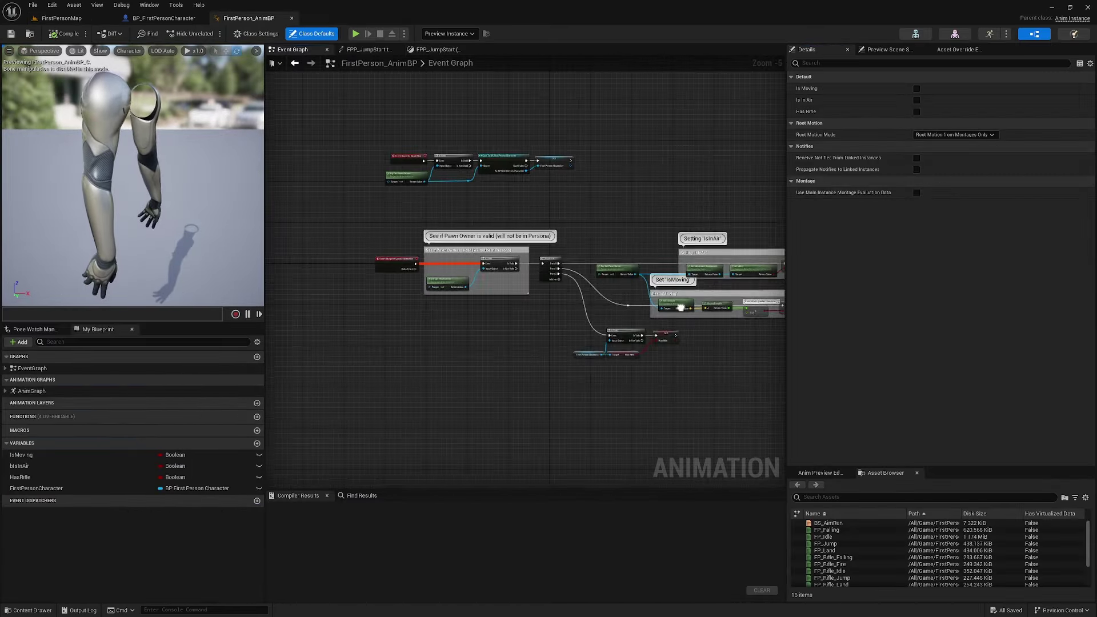
# Add a Get Aiming? node from the First Person Character reference near the Has Rifle logic
pyautogui.scroll(3, 585, 368)
pyautogui.moveTo(585, 368); pyautogui.dragTo(586, 310, button='right')
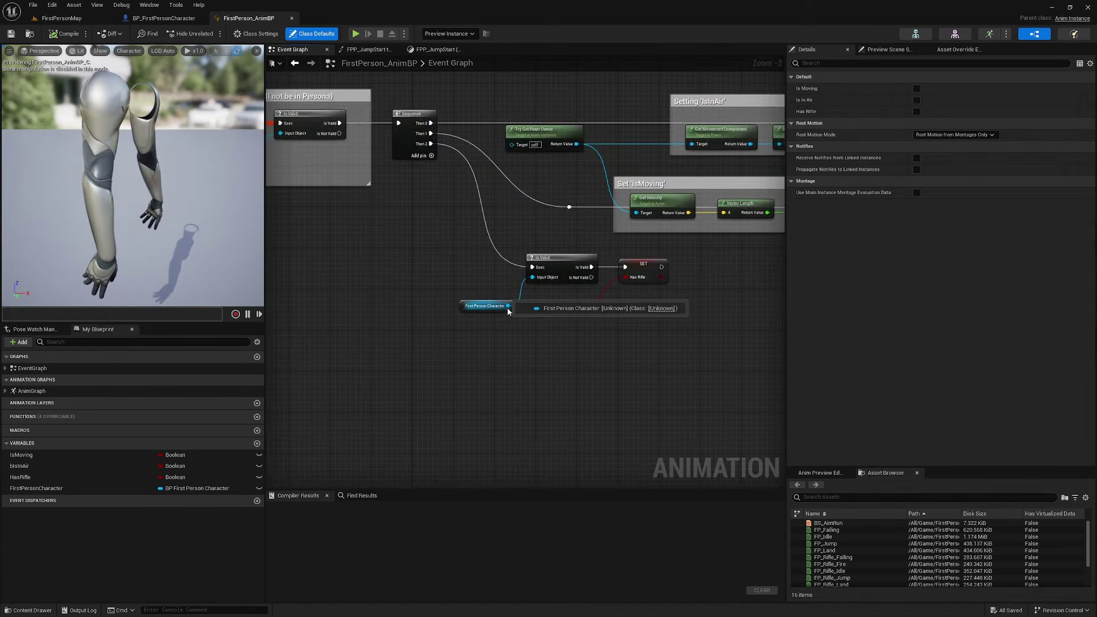
pyautogui.scroll(2, 586, 334)
pyautogui.moveTo(482, 295); pyautogui.dragTo(534, 338)
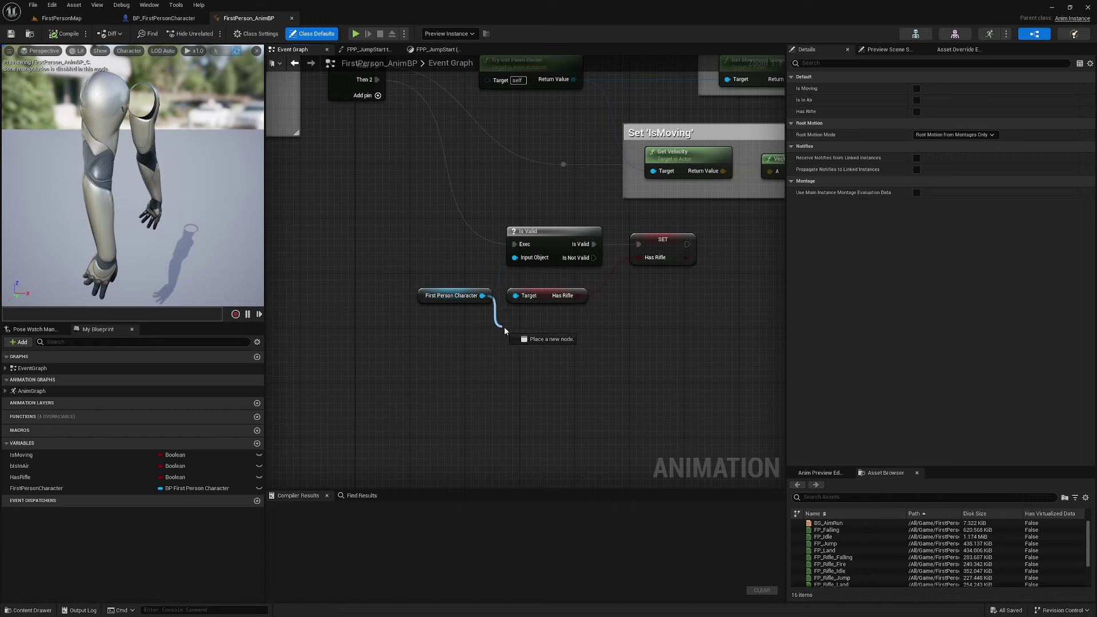
pyautogui.write('g')
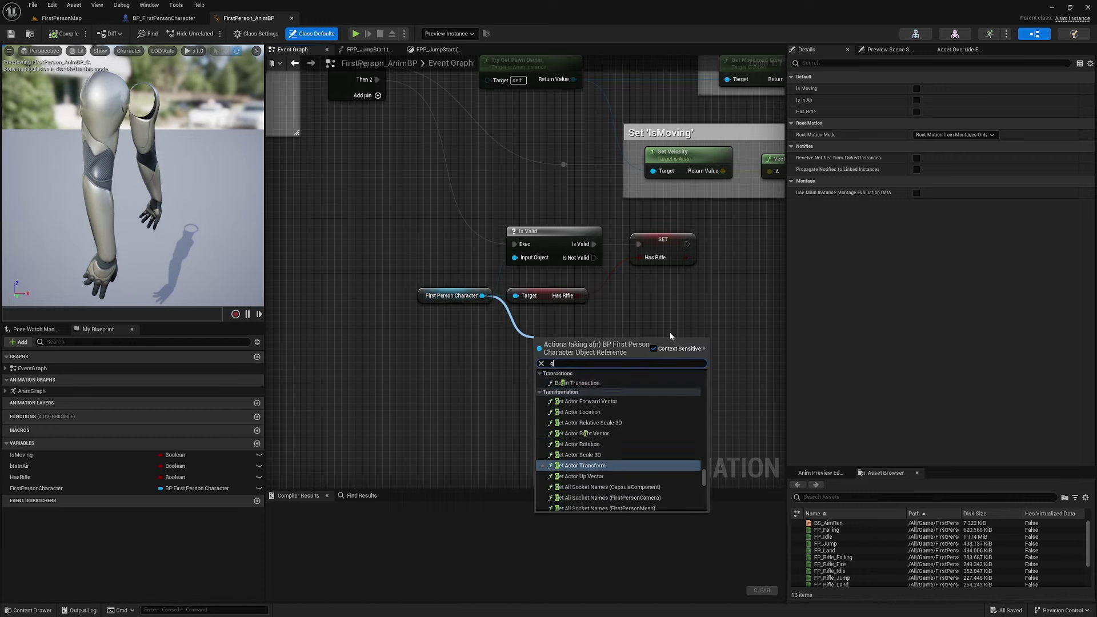
pyautogui.write('et aim')
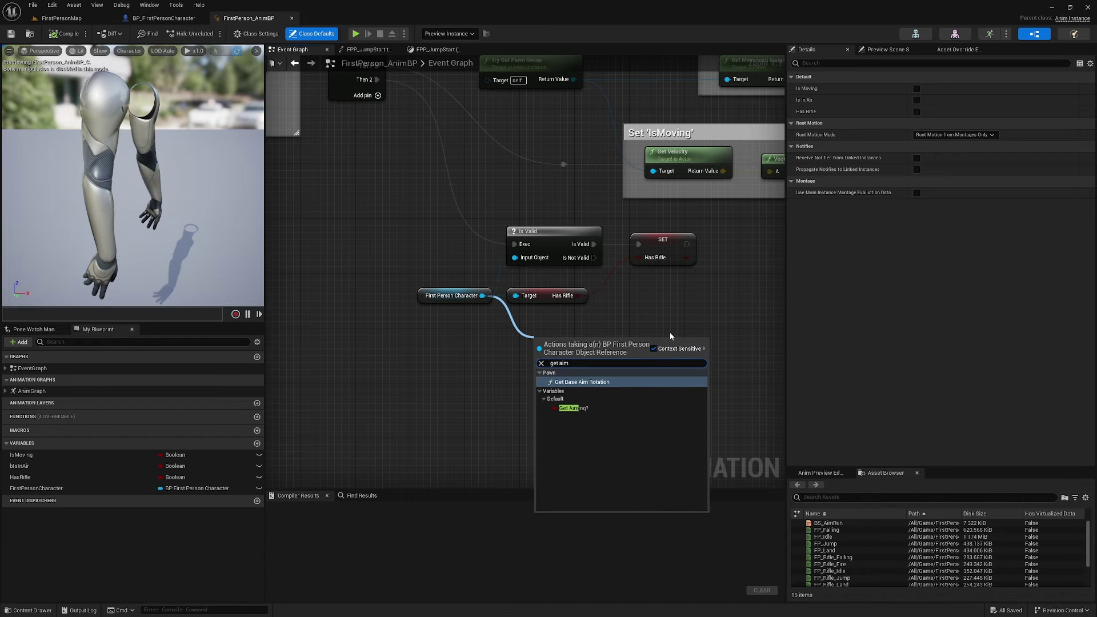
pyautogui.press('Down')
pyautogui.press('Return')
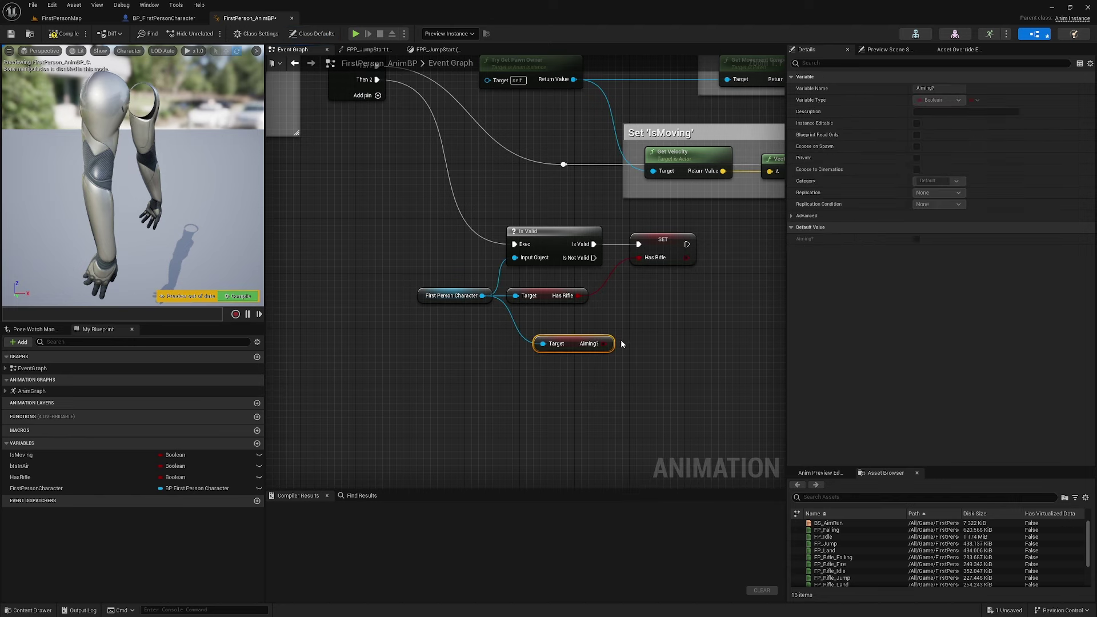
# Promote the value to a new Aiming? variable, set right after SET Has Rifle
pyautogui.moveTo(604, 344); pyautogui.dragTo(747, 265)
pyautogui.click(800, 284)
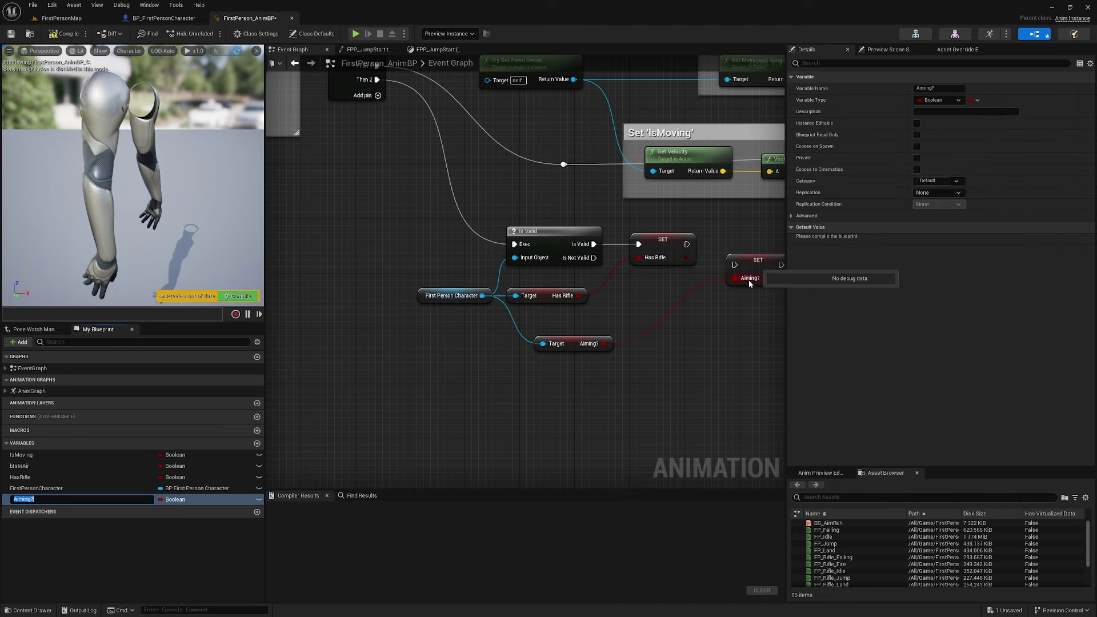
pyautogui.moveTo(687, 244); pyautogui.dragTo(735, 265)
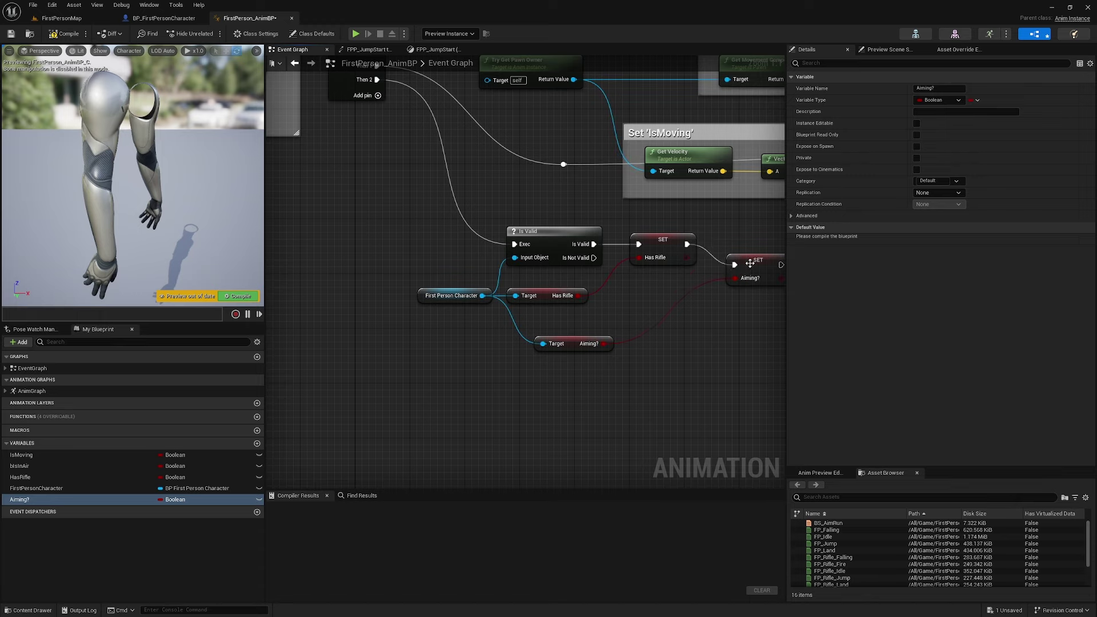
pyautogui.moveTo(747, 307)
pyautogui.mouseDown(button='right')
pyautogui.moveTo(679, 411)
pyautogui.moveTo(621, 343)
pyautogui.mouseUp(button='right')
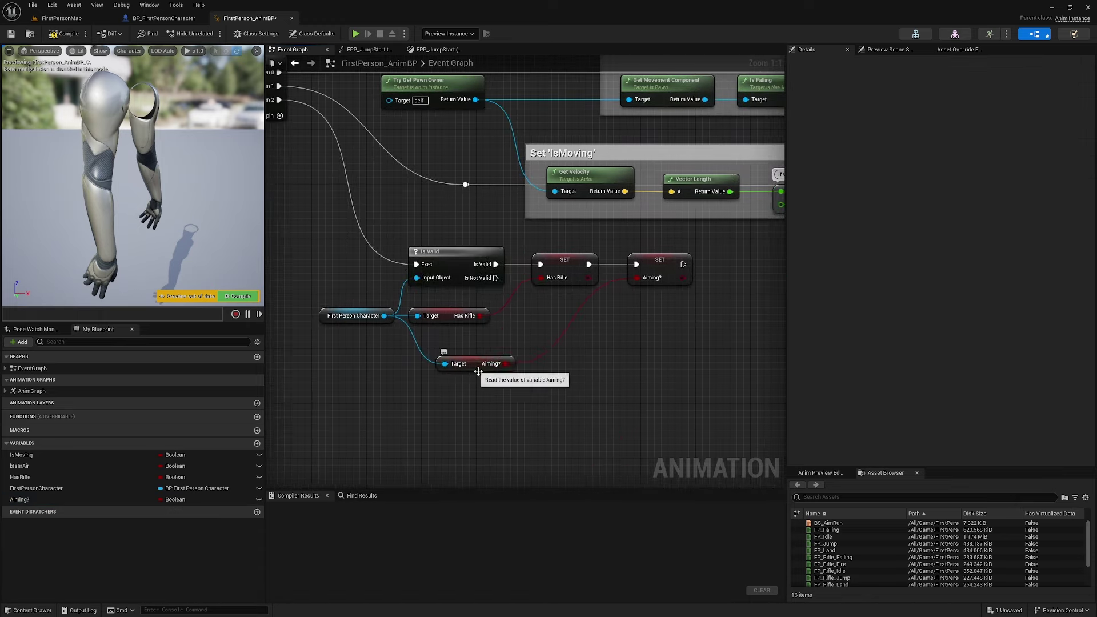
pyautogui.moveTo(663, 265); pyautogui.dragTo(669, 265)
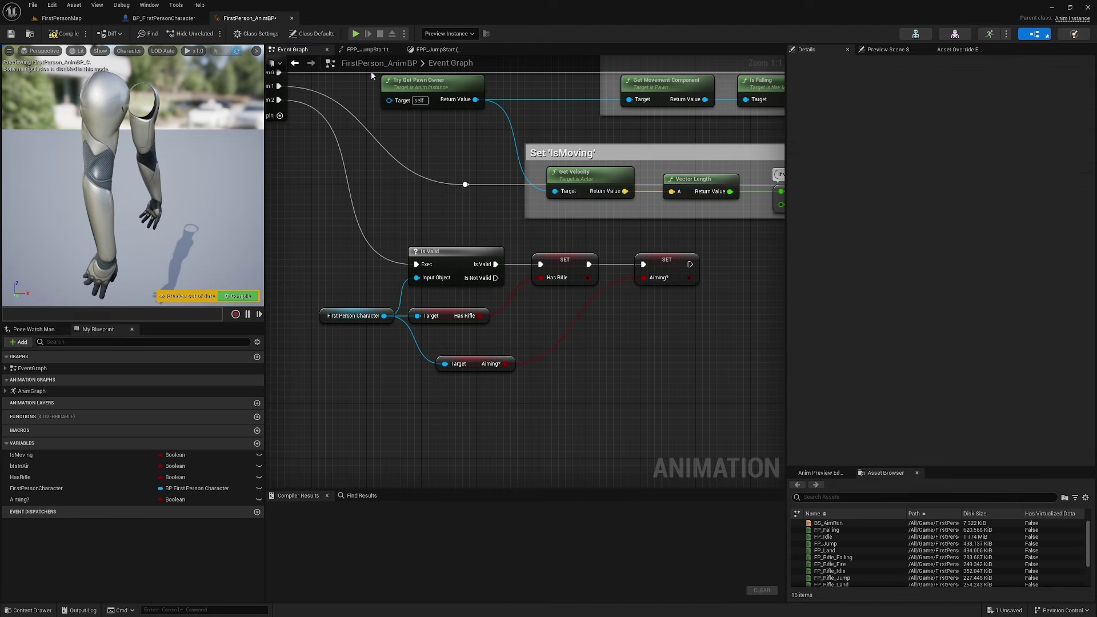
# Open the LocomotioRifleStateMachine graph from the AnimGraph
pyautogui.doubleClick(32, 392)
pyautogui.moveTo(584, 307)
pyautogui.mouseDown(button='right')
pyautogui.moveTo(545, 270)
pyautogui.moveTo(558, 279)
pyautogui.mouseUp(button='right')
pyautogui.moveTo(393, 203)
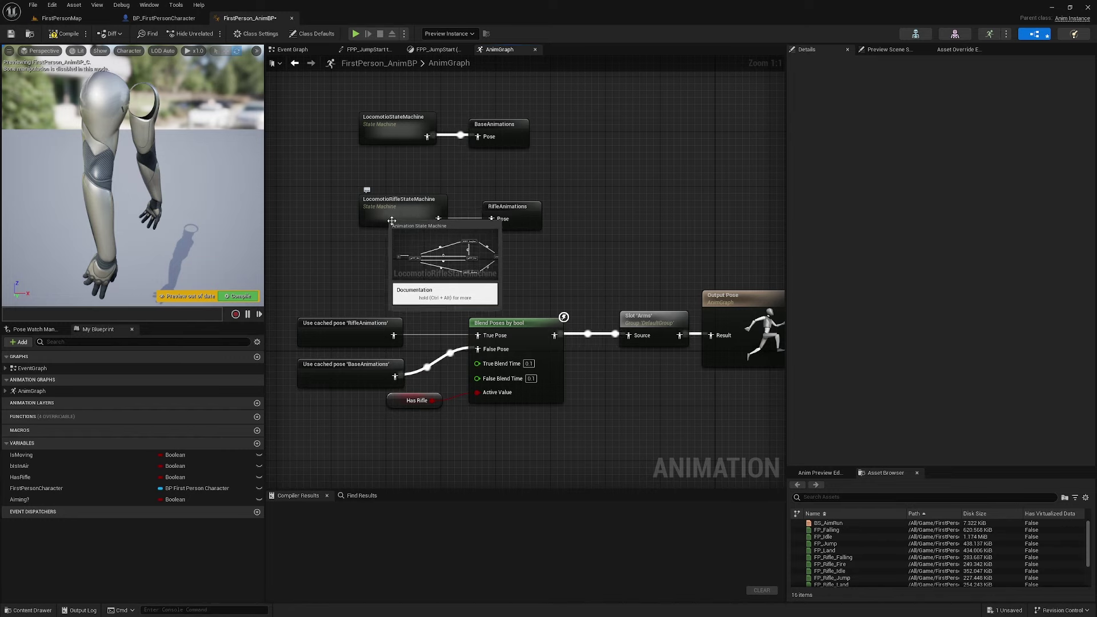
pyautogui.doubleClick(416, 201)
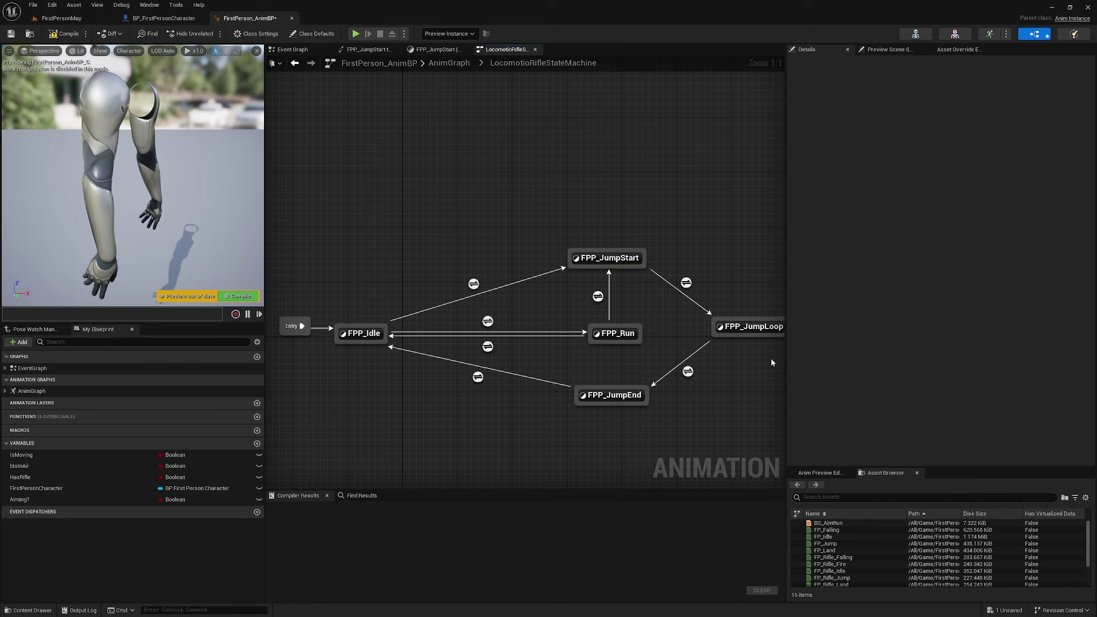
# Drag a new state out of FPP_Idle and name it FPP_Aim
pyautogui.moveTo(317, 338)
pyautogui.mouseDown(button='right')
pyautogui.moveTo(354, 181)
pyautogui.moveTo(429, 251)
pyautogui.mouseUp(button='right')
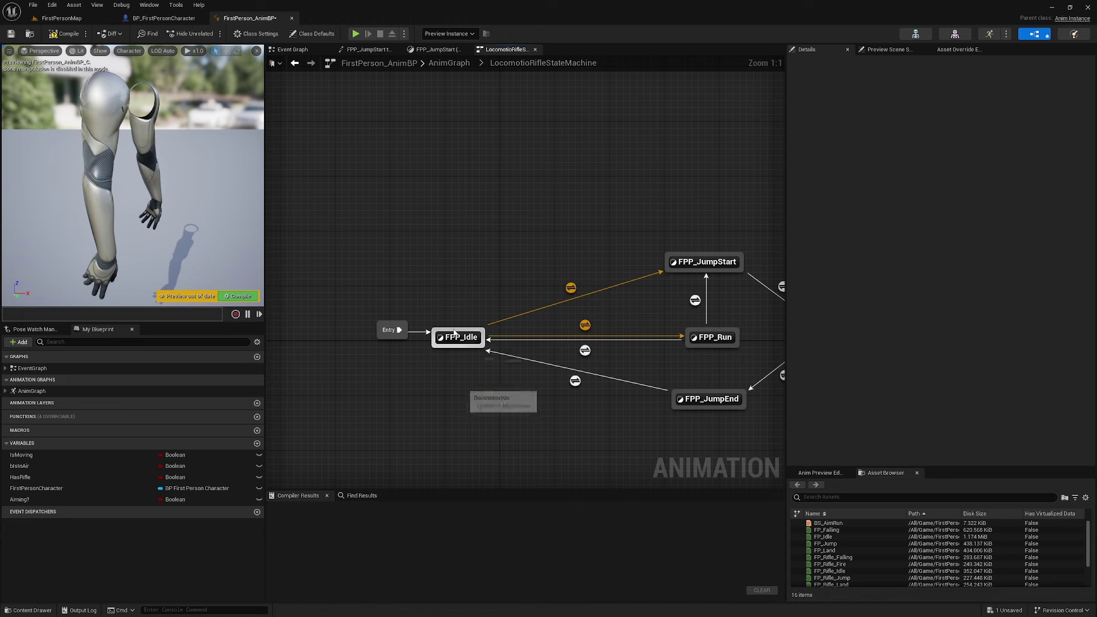
pyautogui.moveTo(471, 331)
pyautogui.mouseDown()
pyautogui.moveTo(469, 216)
pyautogui.moveTo(446, 243)
pyautogui.mouseUp()
pyautogui.click(480, 265)
pyautogui.write('FPP_Aim')
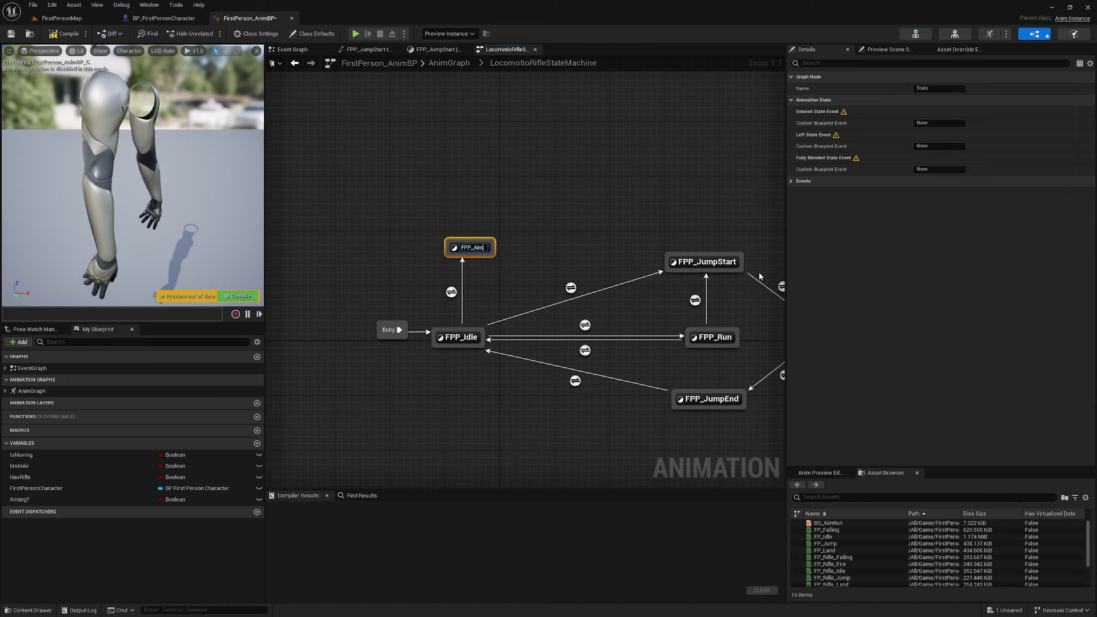
pyautogui.press('Return')
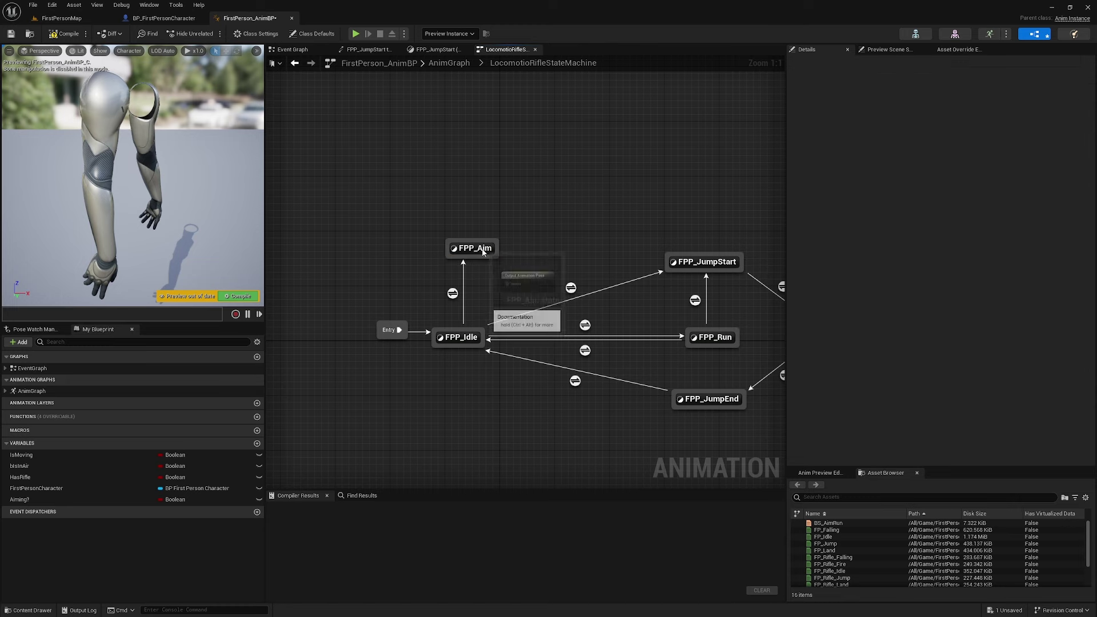
pyautogui.moveTo(482, 257); pyautogui.dragTo(470, 244)
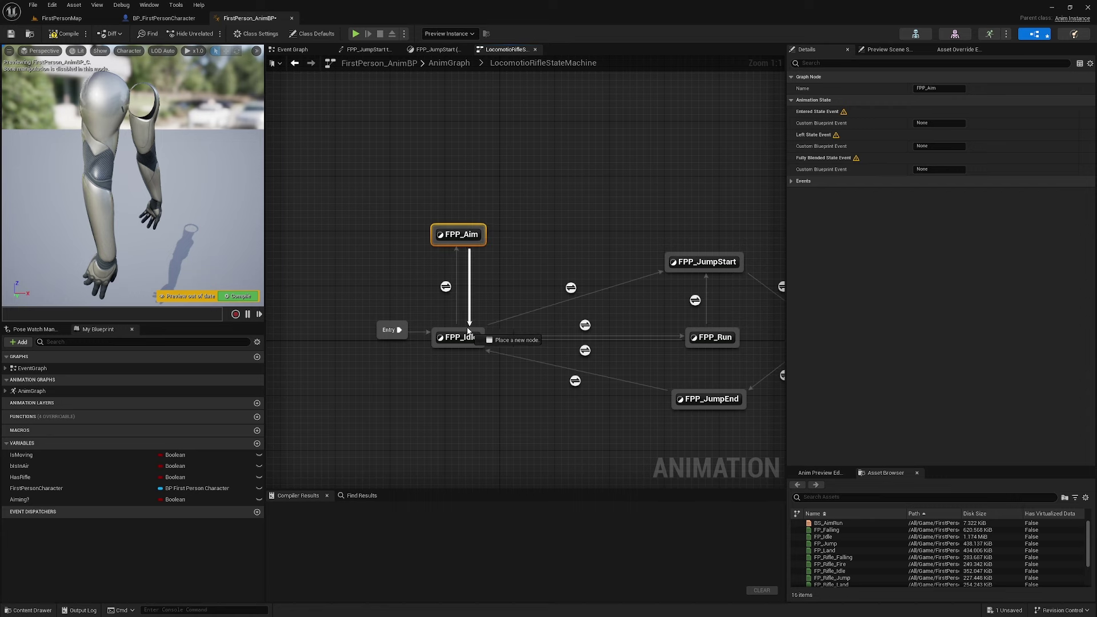
# Add an FPP_Aim-to-FPP_Idle transition and feed BS_AimRun into FPP_Aim's Output Animation Pose
pyautogui.moveTo(468, 331); pyautogui.dragTo(467, 334)
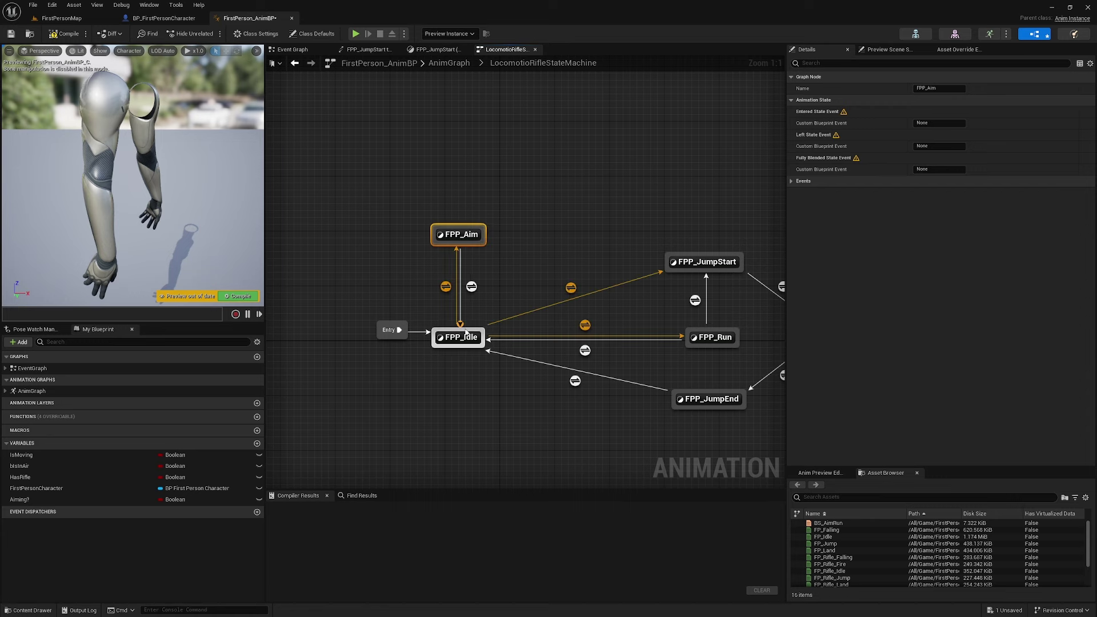
pyautogui.doubleClick(459, 239)
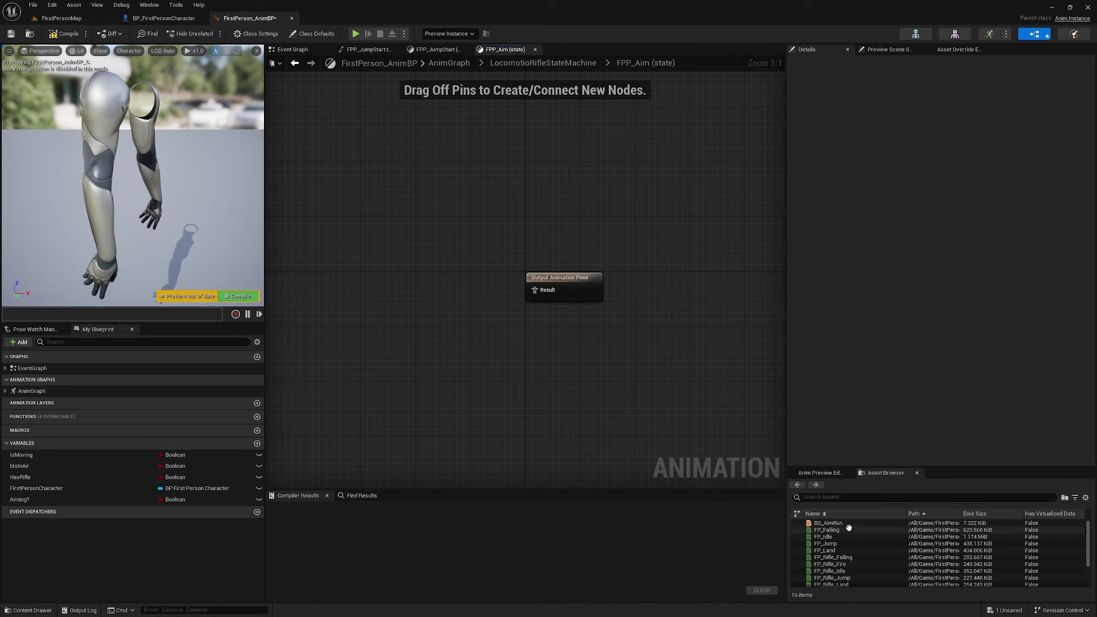
pyautogui.moveTo(828, 524); pyautogui.dragTo(416, 271)
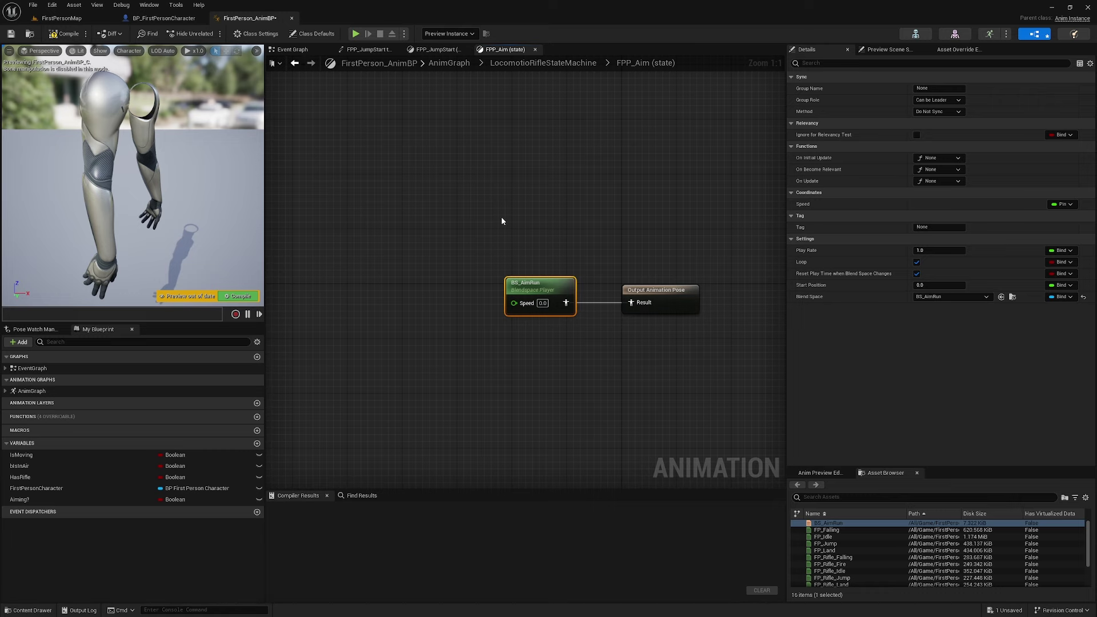
pyautogui.click(295, 53)
# Rearrange the Get Velocity and Set IsMoving nodes and widen the Set 'IsMoving' comment
pyautogui.moveTo(502, 214)
pyautogui.mouseDown(button='right')
pyautogui.moveTo(396, 299)
pyautogui.moveTo(556, 318)
pyautogui.mouseUp(button='right')
pyautogui.moveTo(537, 273); pyautogui.dragTo(502, 304)
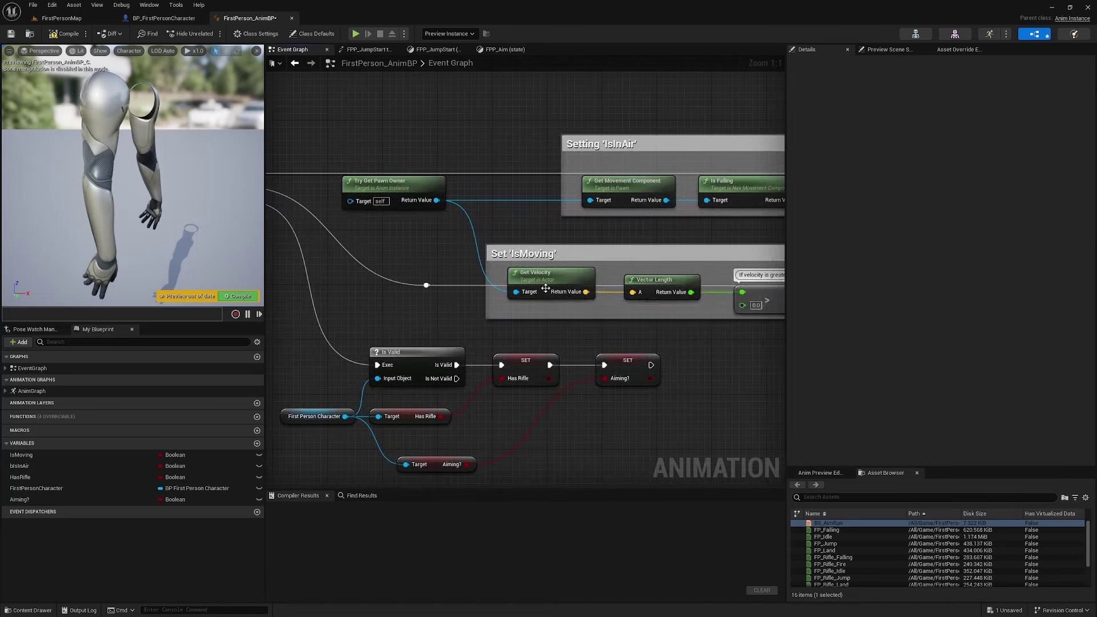
pyautogui.moveTo(668, 283)
pyautogui.mouseDown()
pyautogui.moveTo(666, 322)
pyautogui.moveTo(666, 312)
pyautogui.mouseUp()
pyautogui.click(586, 332)
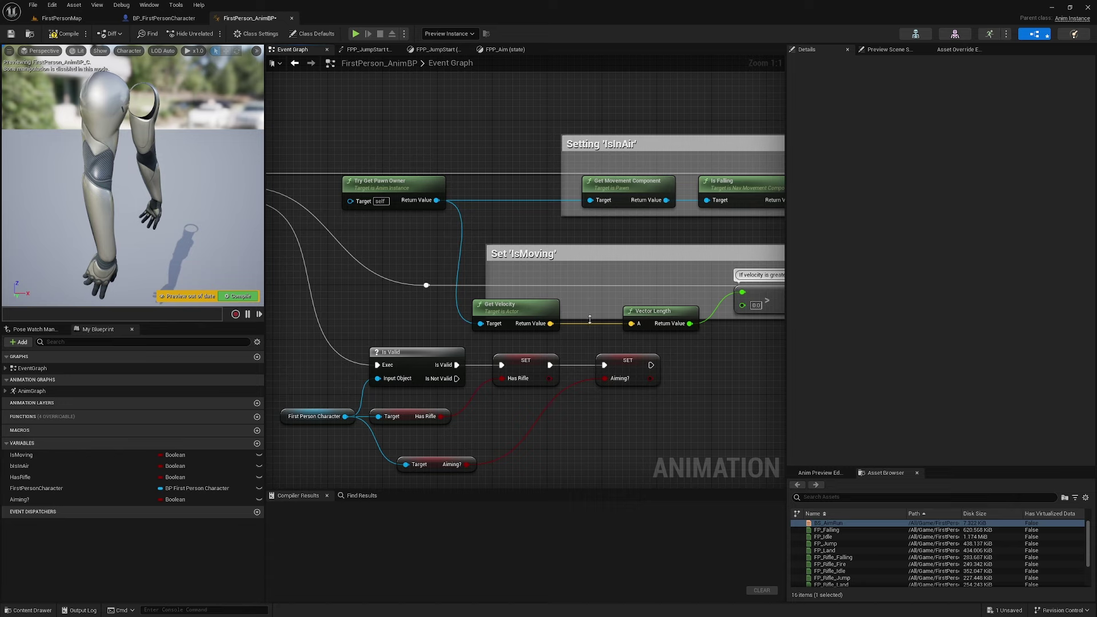
pyautogui.moveTo(597, 318); pyautogui.dragTo(502, 321, button='right')
pyautogui.moveTo(555, 316); pyautogui.dragTo(577, 316)
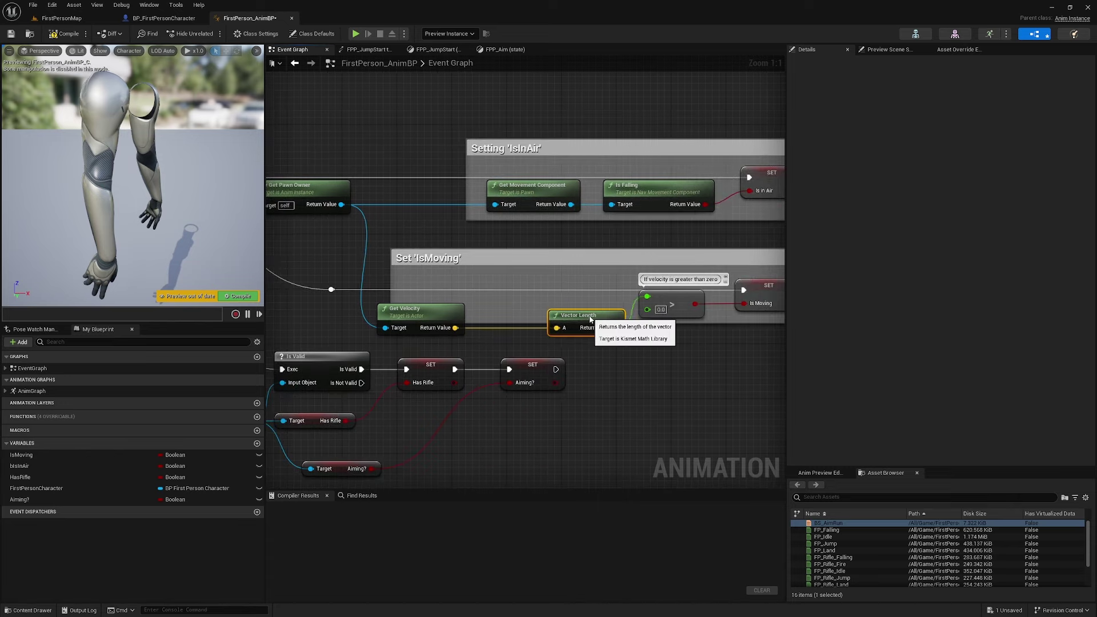
pyautogui.scroll(-1, 670, 321)
pyautogui.scroll(-1, 671, 321)
pyautogui.moveTo(671, 321); pyautogui.dragTo(519, 309, button='right')
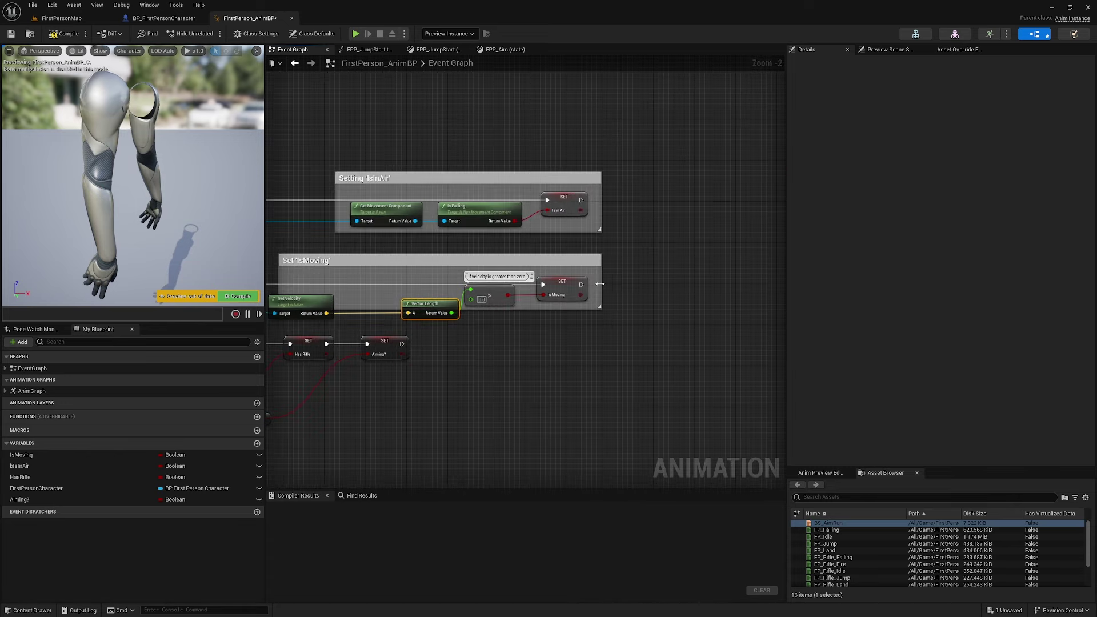
pyautogui.moveTo(600, 283); pyautogui.dragTo(713, 283)
pyautogui.moveTo(462, 286)
pyautogui.mouseDown()
pyautogui.moveTo(453, 289)
pyautogui.moveTo(541, 303)
pyautogui.mouseUp()
pyautogui.scroll(2, 483, 304)
pyautogui.moveTo(483, 304); pyautogui.dragTo(703, 332, button='right')
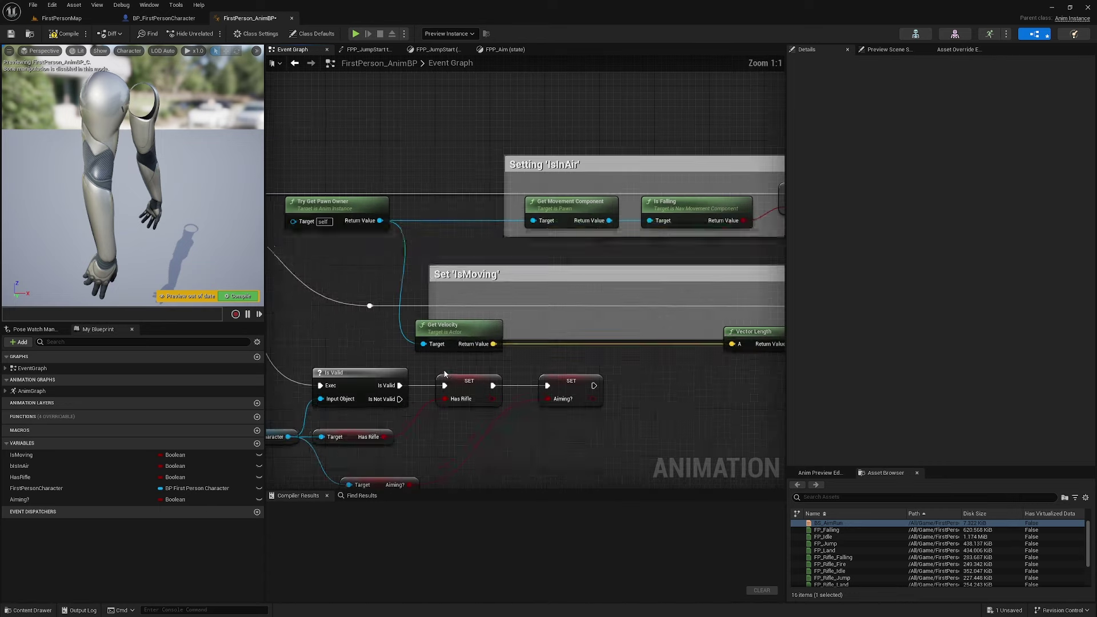
# Add Vector Length XY on Get Velocity and promote it to a Ground Speed variable
pyautogui.moveTo(494, 344); pyautogui.dragTo(535, 349)
pyautogui.write('vector')
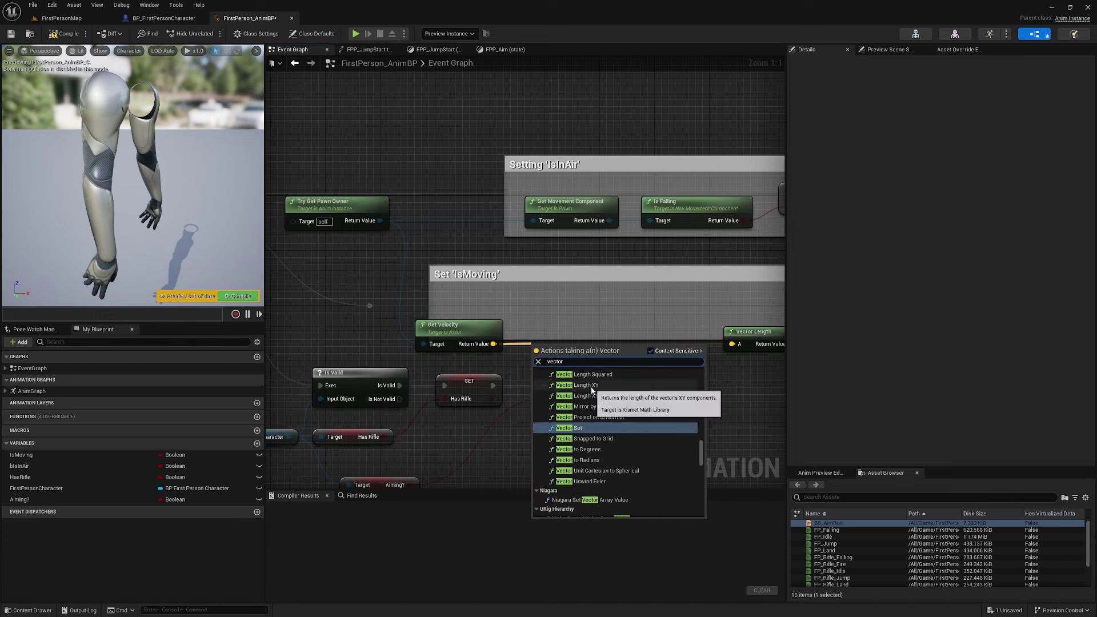
pyautogui.click(586, 385)
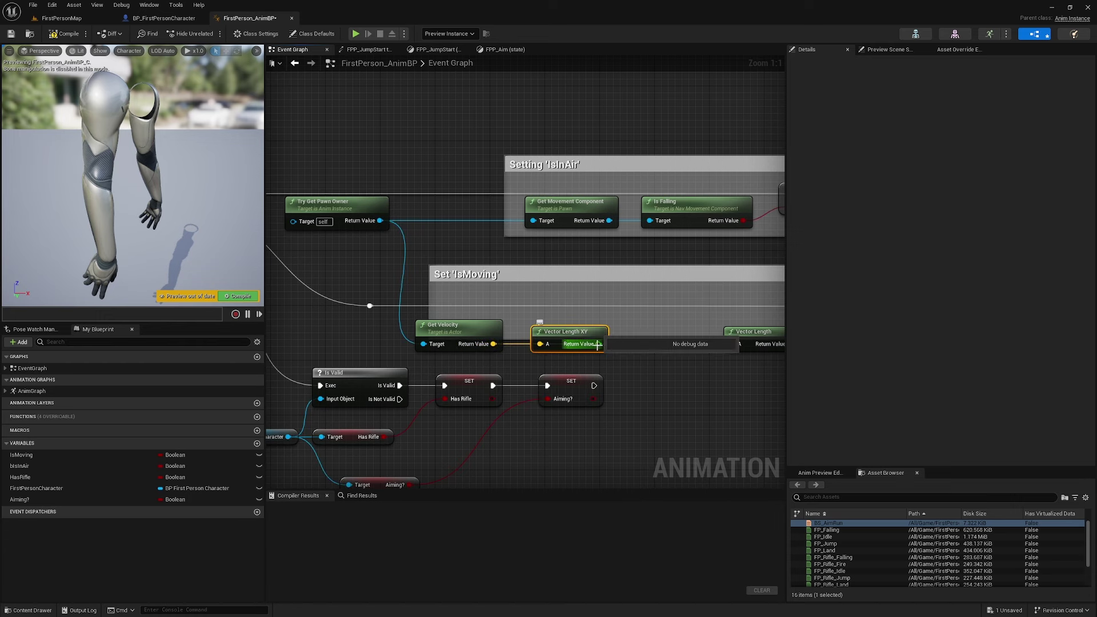
pyautogui.moveTo(598, 345); pyautogui.dragTo(626, 306)
pyautogui.click(684, 343)
pyautogui.write('Ground Speed')
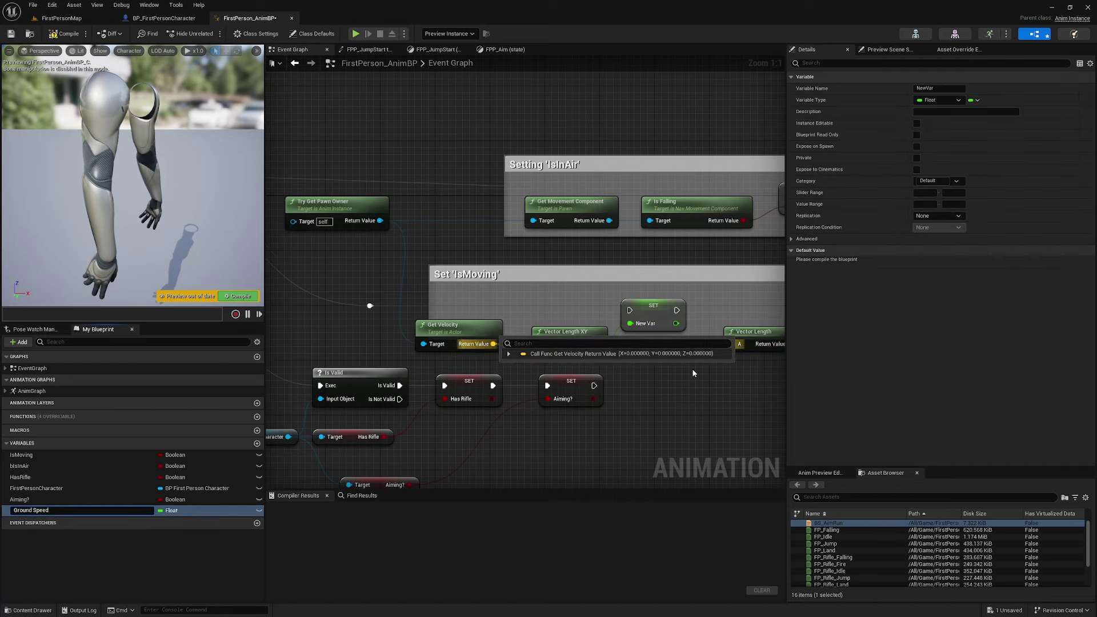
pyautogui.press('Return')
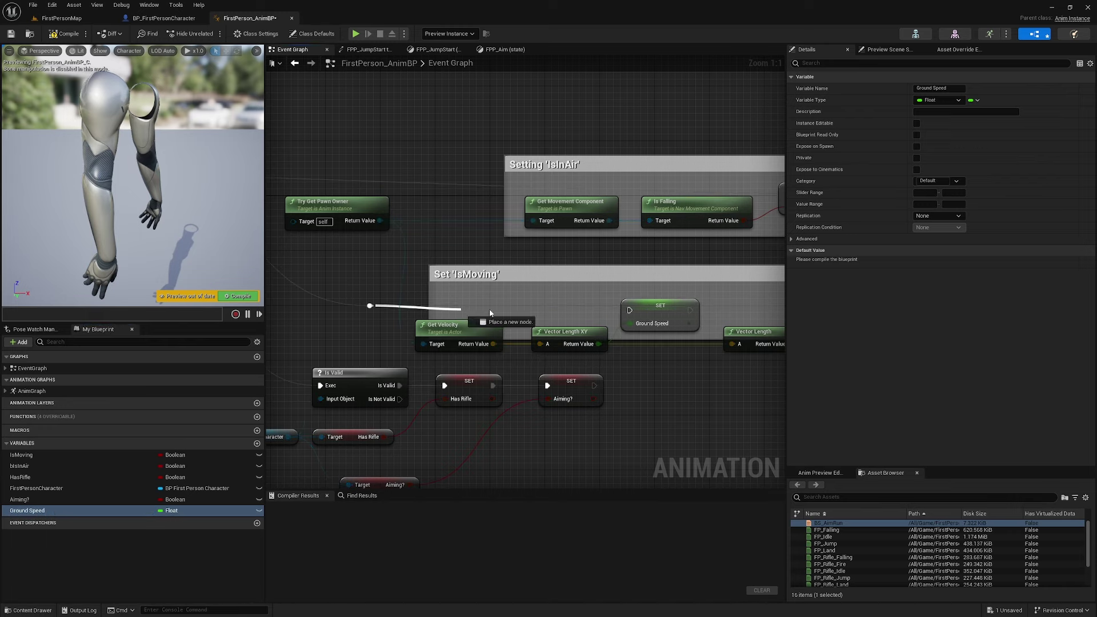
# Run SET Ground Speed before SET Is Moving and enlarge the Set 'IsMoving' comment around it
pyautogui.moveTo(370, 305); pyautogui.dragTo(657, 308)
pyautogui.moveTo(657, 307); pyautogui.dragTo(468, 310, button='right')
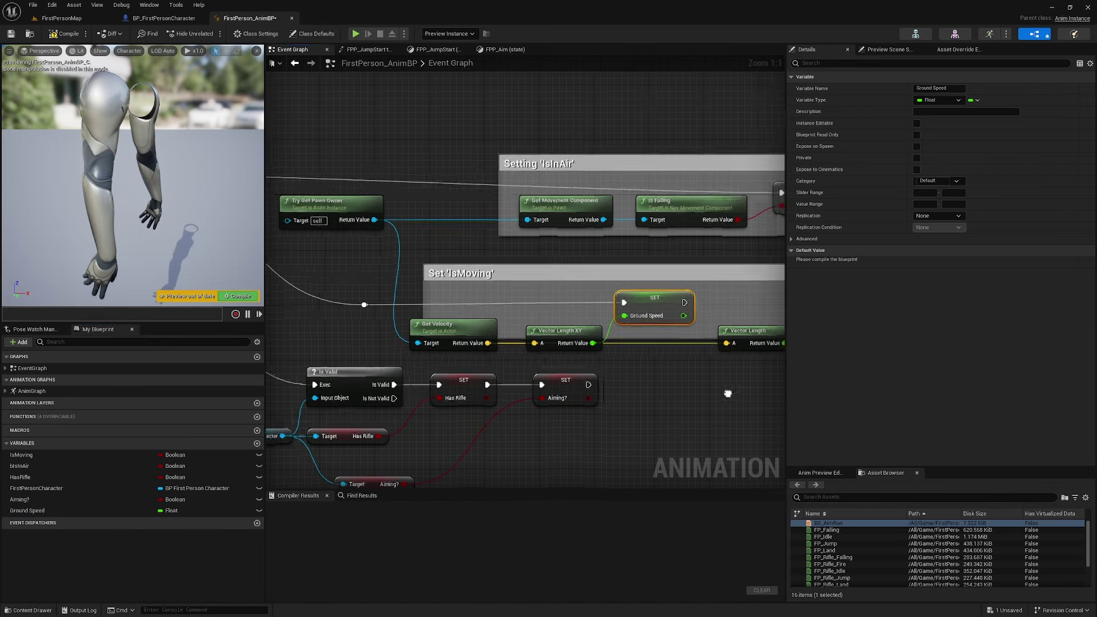
pyautogui.moveTo(458, 294); pyautogui.dragTo(676, 300)
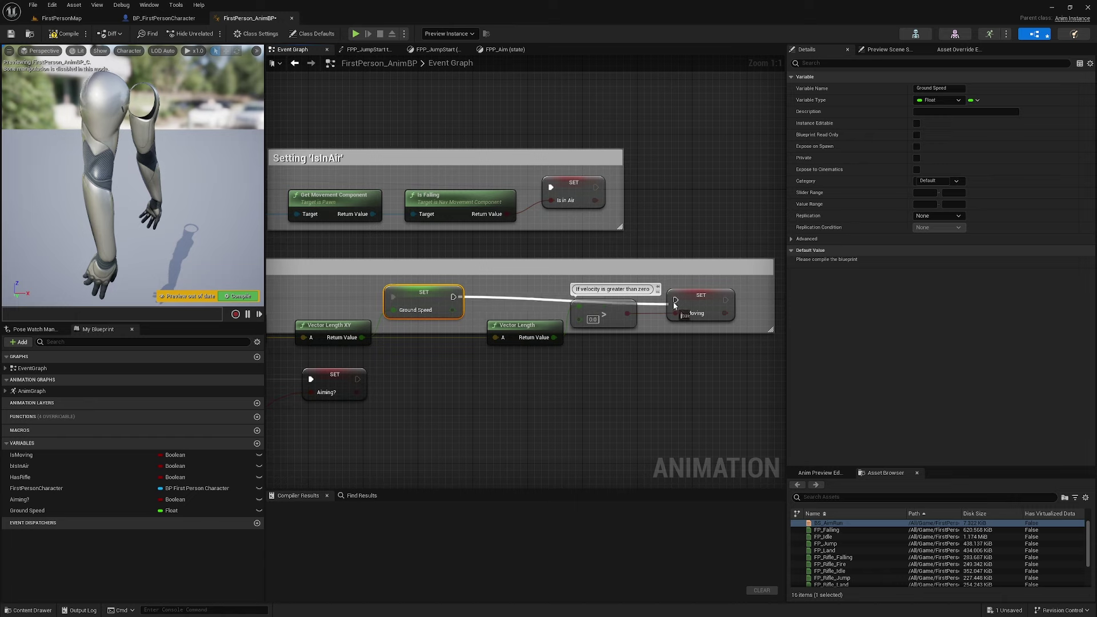
pyautogui.click(658, 405)
pyautogui.moveTo(526, 364); pyautogui.dragTo(737, 365, button='right')
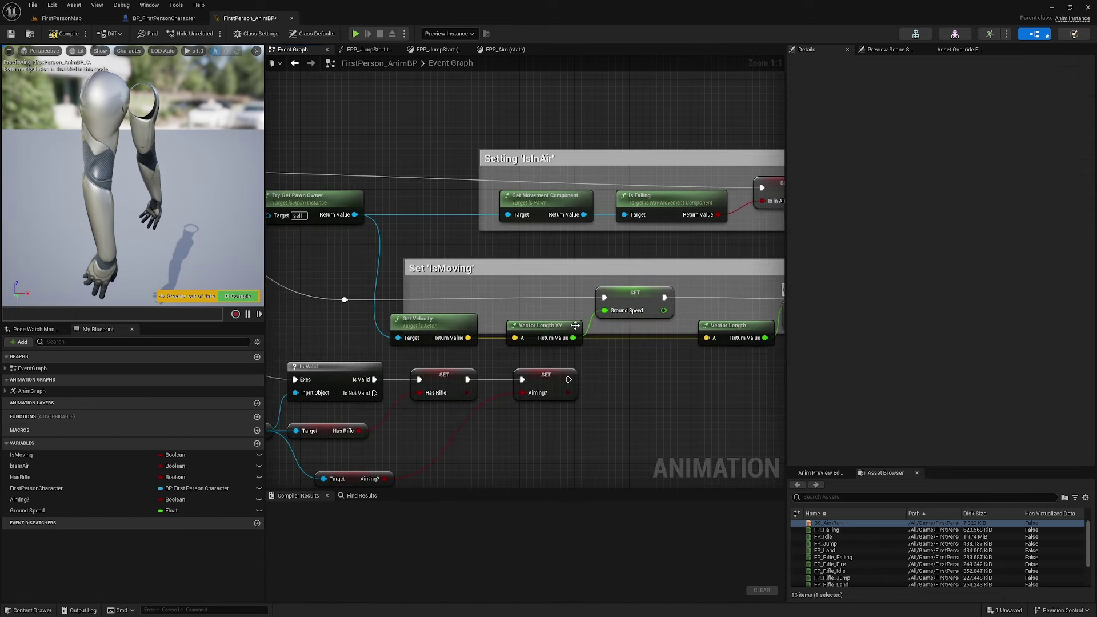
pyautogui.moveTo(546, 335); pyautogui.dragTo(546, 320)
pyautogui.moveTo(631, 329); pyautogui.dragTo(631, 352)
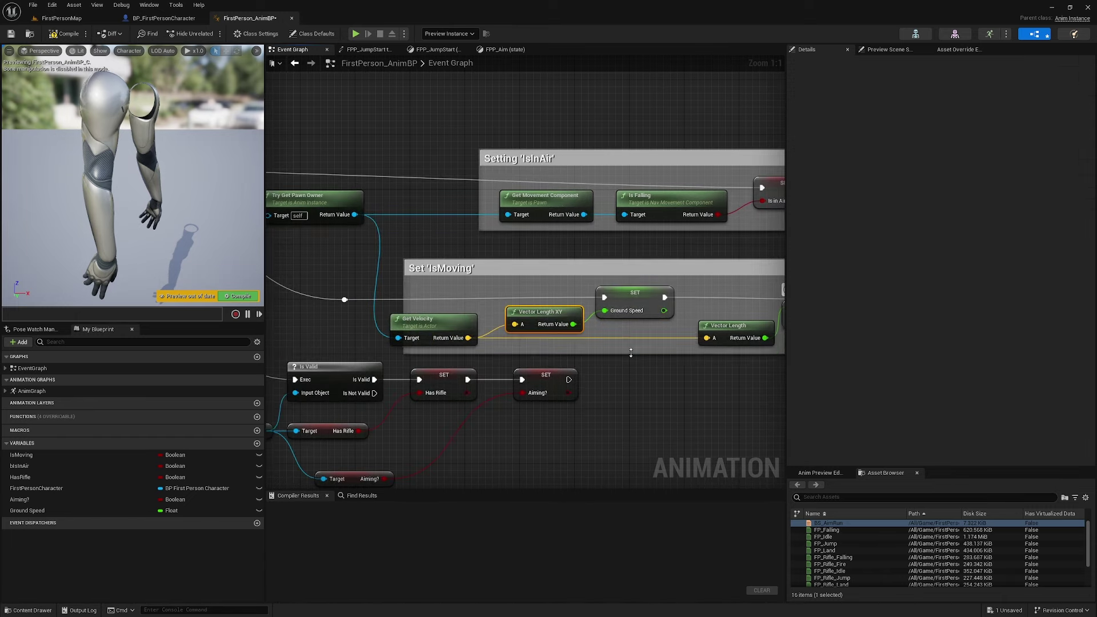
pyautogui.moveTo(407, 288); pyautogui.dragTo(369, 290)
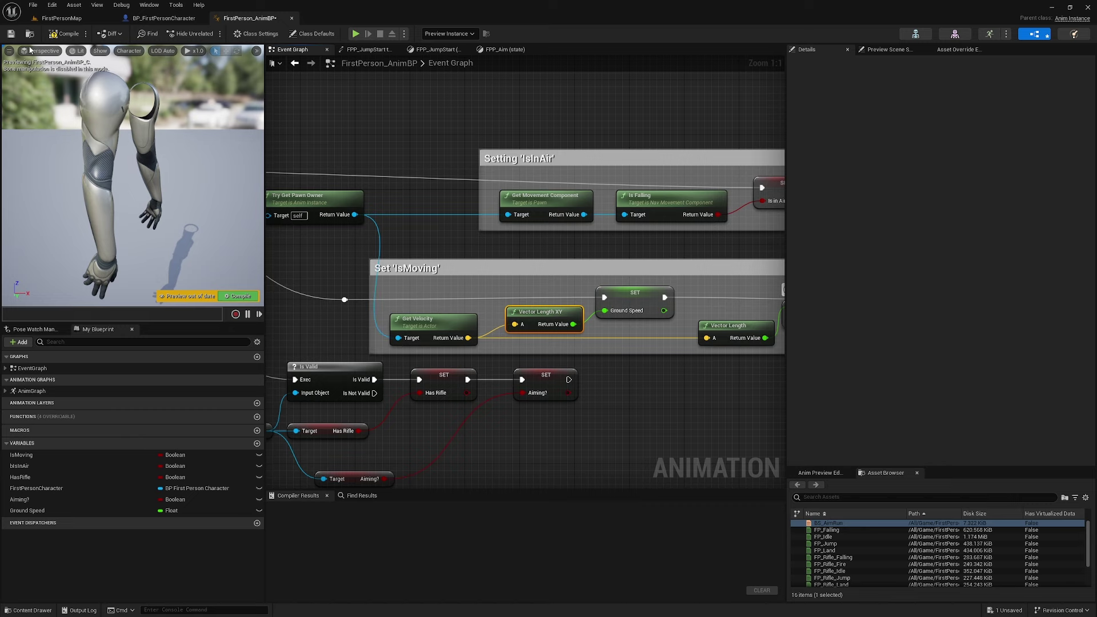
# Compile, then wire the Ground Speed getter into BS_AimRun's Speed input inside FPP_Aim
pyautogui.click(66, 36)
pyautogui.click(505, 49)
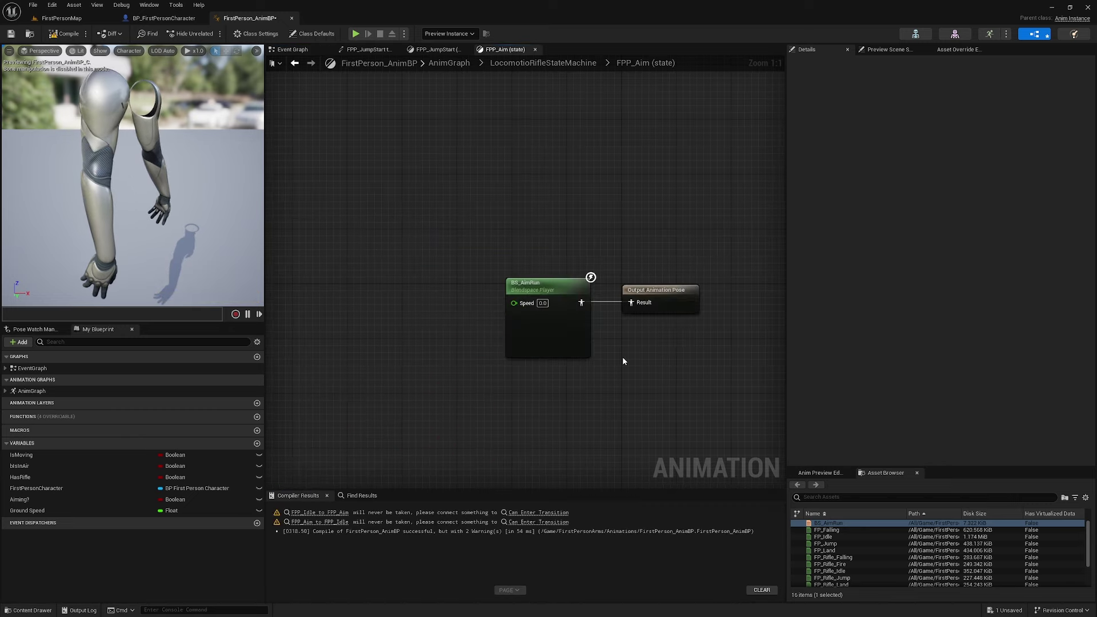
pyautogui.moveTo(563, 334); pyautogui.dragTo(553, 334, button='right')
pyautogui.moveTo(53, 511); pyautogui.dragTo(439, 280)
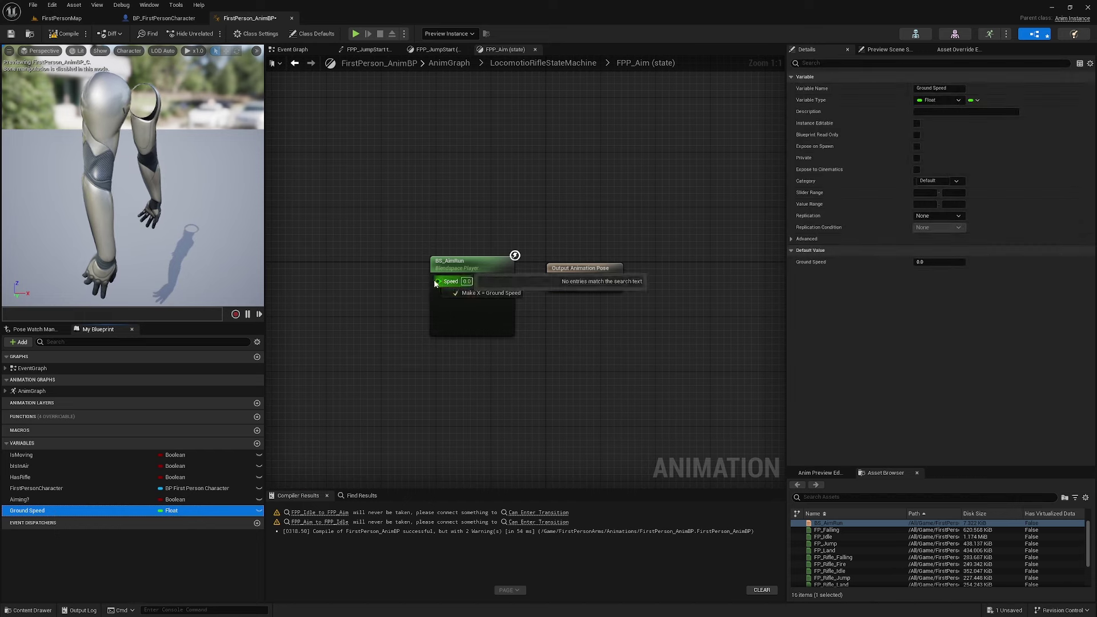
pyautogui.moveTo(370, 271); pyautogui.dragTo(370, 278)
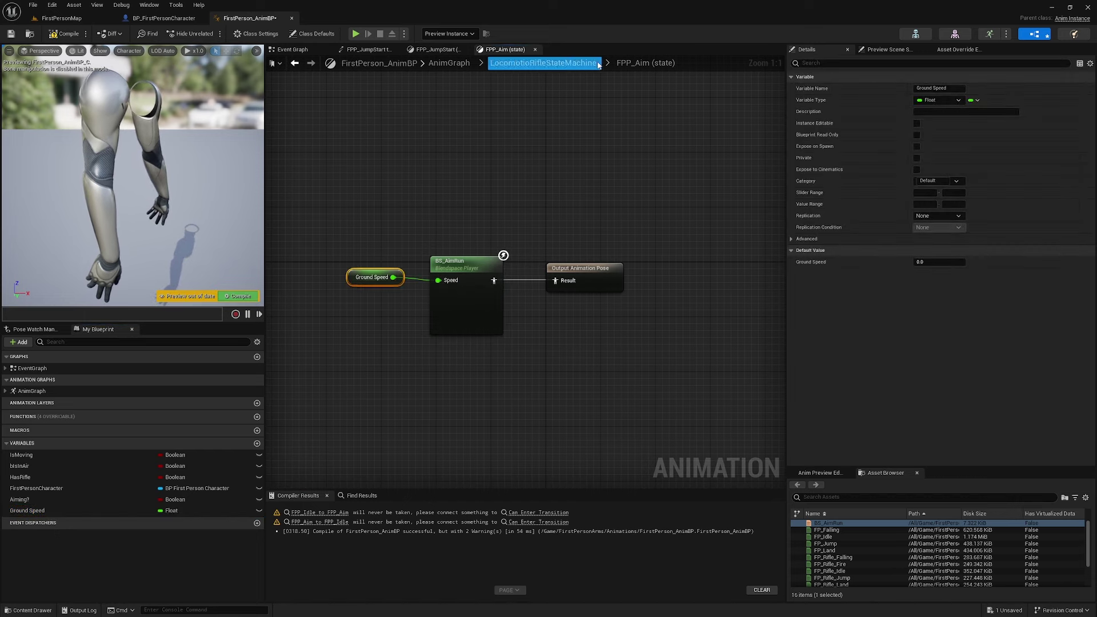
pyautogui.click(548, 63)
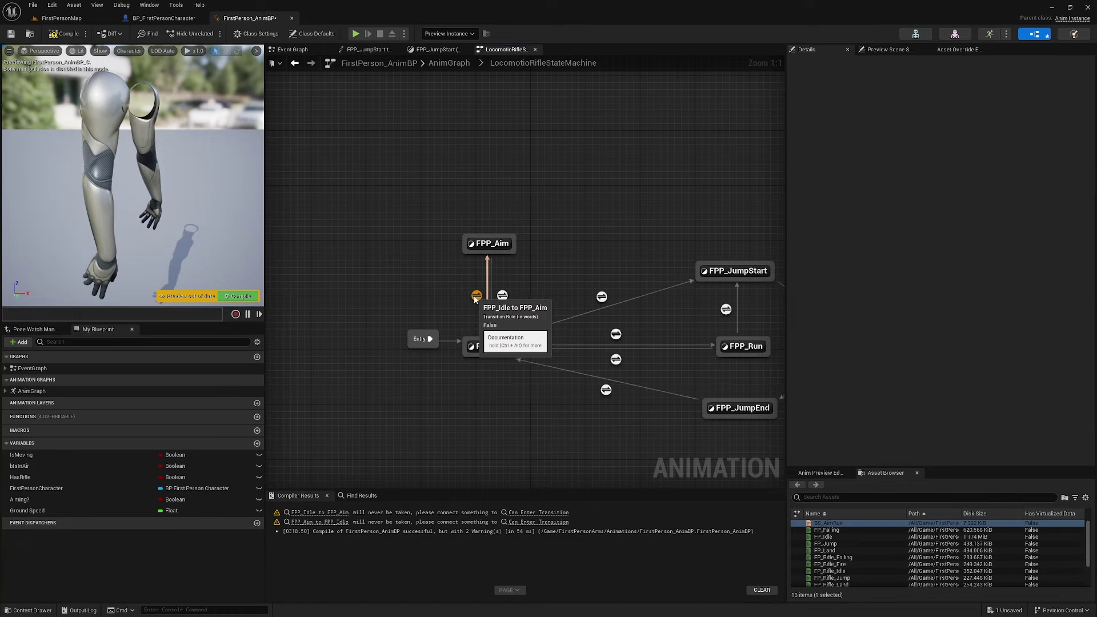
# Use the Aiming? variable as the idle-to-aim transition rule
pyautogui.doubleClick(477, 296)
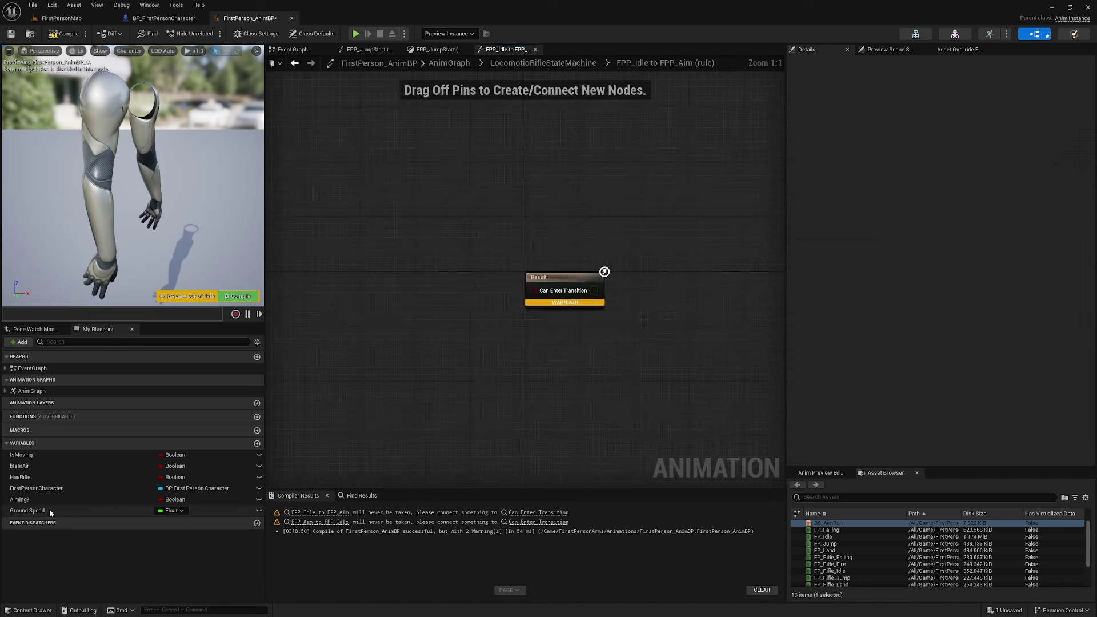
pyautogui.moveTo(19, 500); pyautogui.dragTo(540, 290)
pyautogui.click(539, 151)
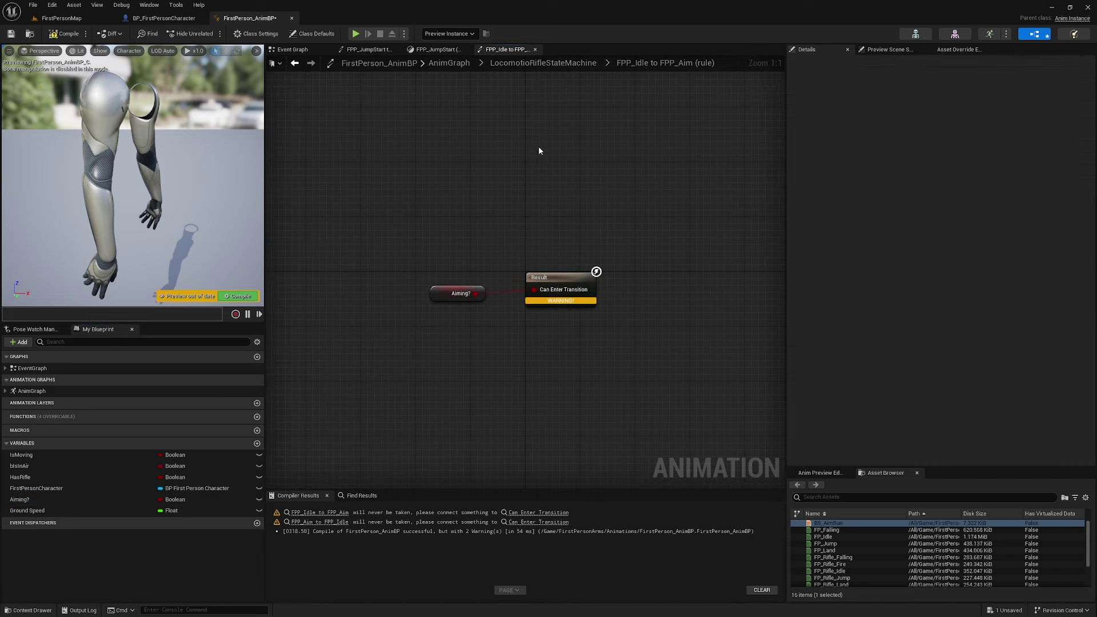
pyautogui.click(586, 65)
# Make the aim-to-idle rule NOT Aiming? and compile FirstPerson_AnimBP
pyautogui.doubleClick(395, 255)
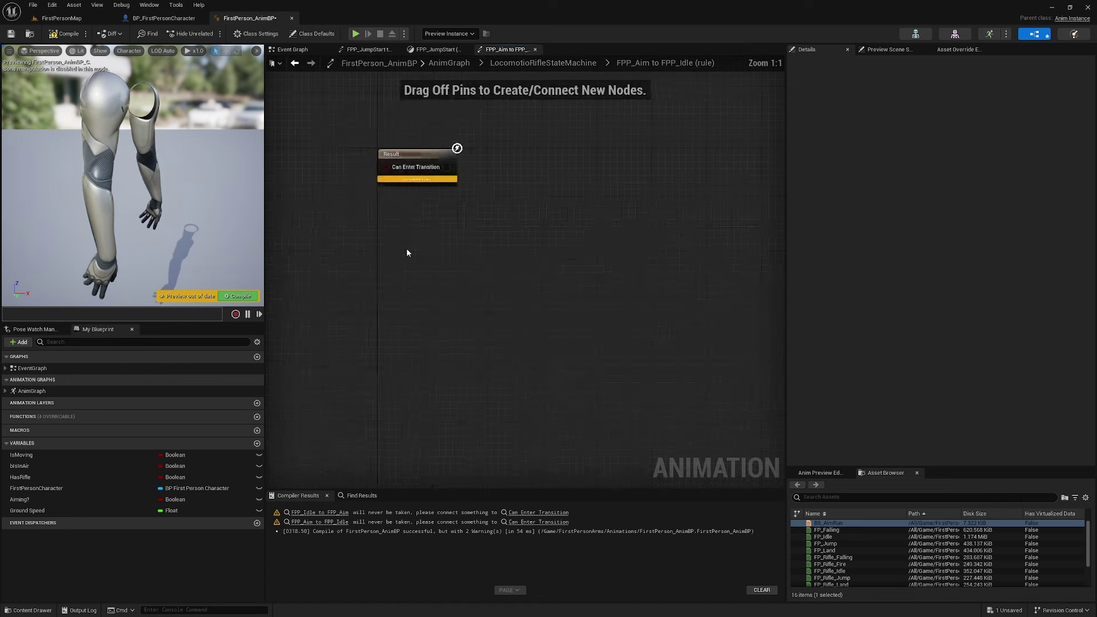
pyautogui.moveTo(23, 499); pyautogui.dragTo(431, 384)
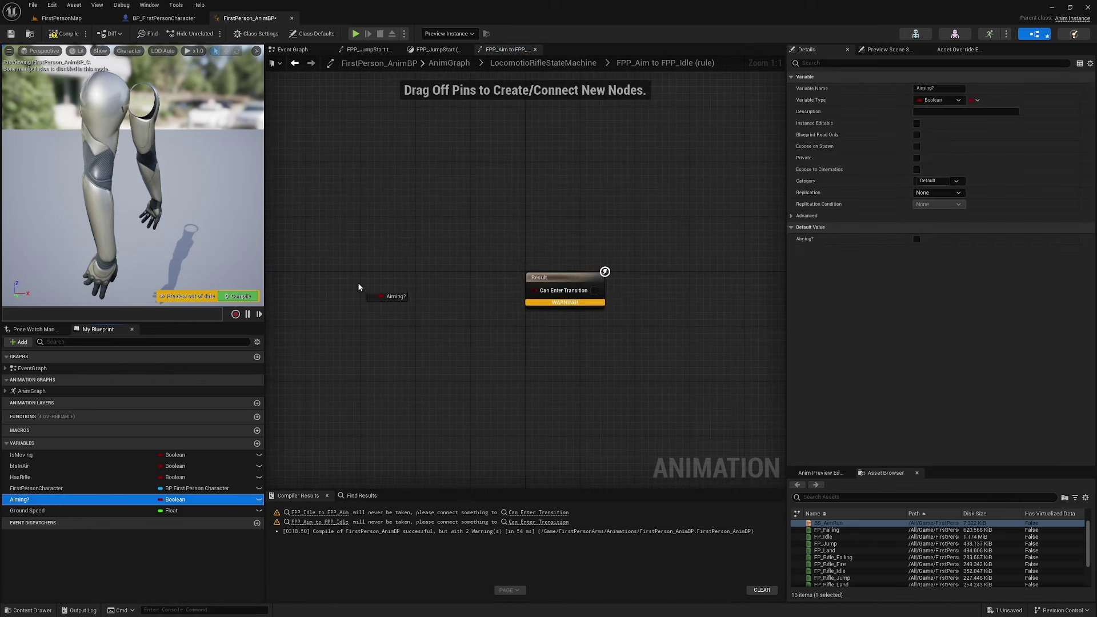
pyautogui.moveTo(359, 287); pyautogui.dragTo(426, 291)
pyautogui.write('not boo')
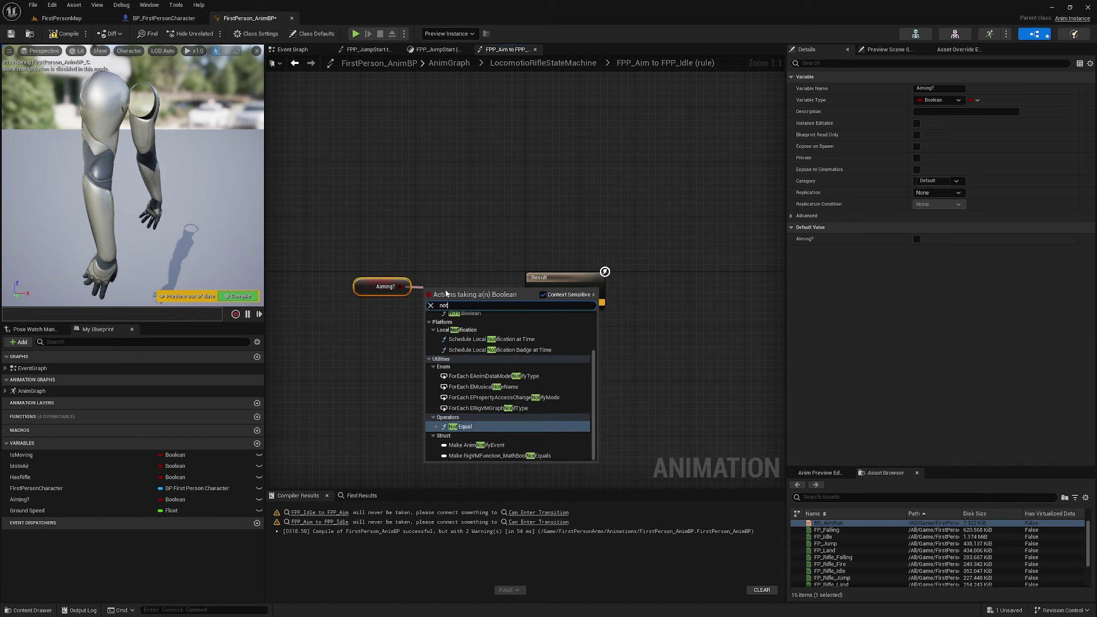
pyautogui.press('Return')
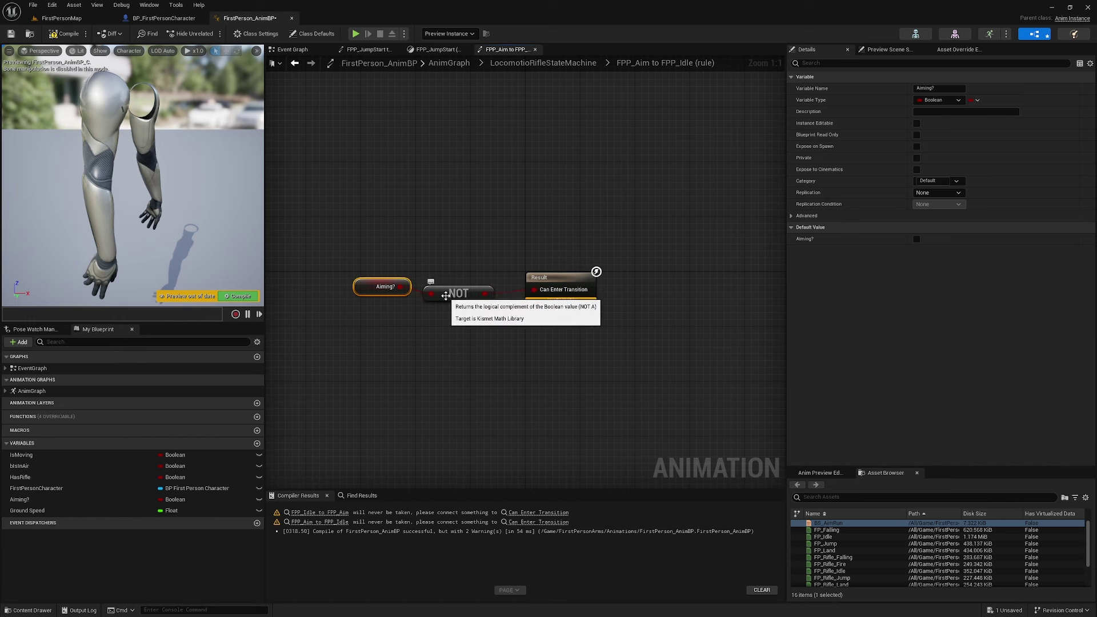
pyautogui.moveTo(457, 294); pyautogui.dragTo(466, 287)
pyautogui.click(68, 35)
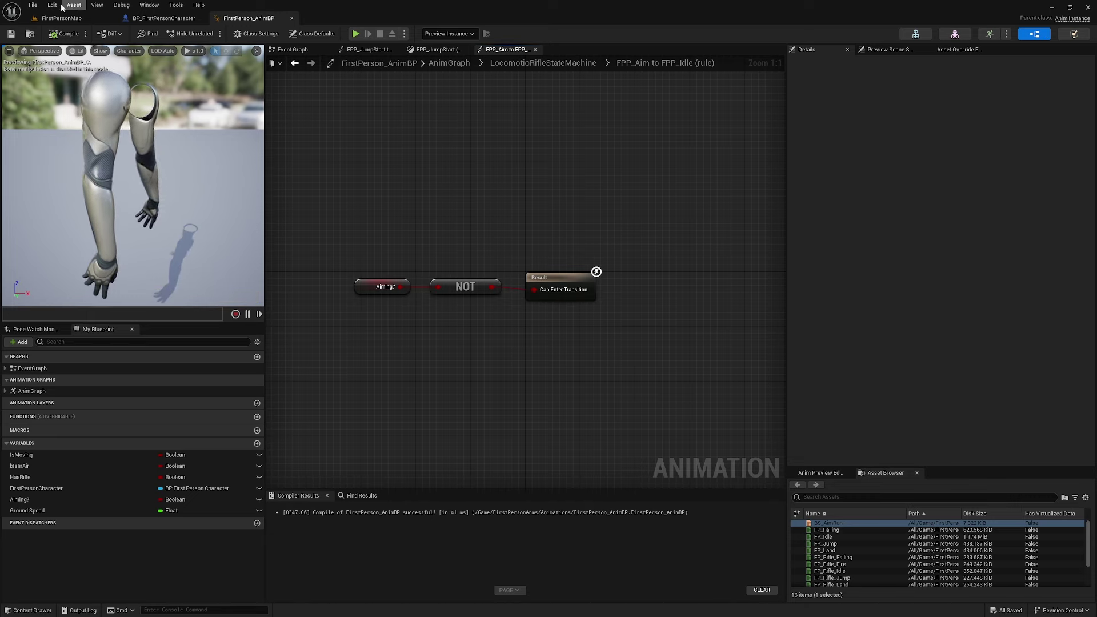
# Play FirstPersonMap in the editor and walk over to pick up the rifle
pyautogui.click(61, 17)
pyautogui.click(210, 33)
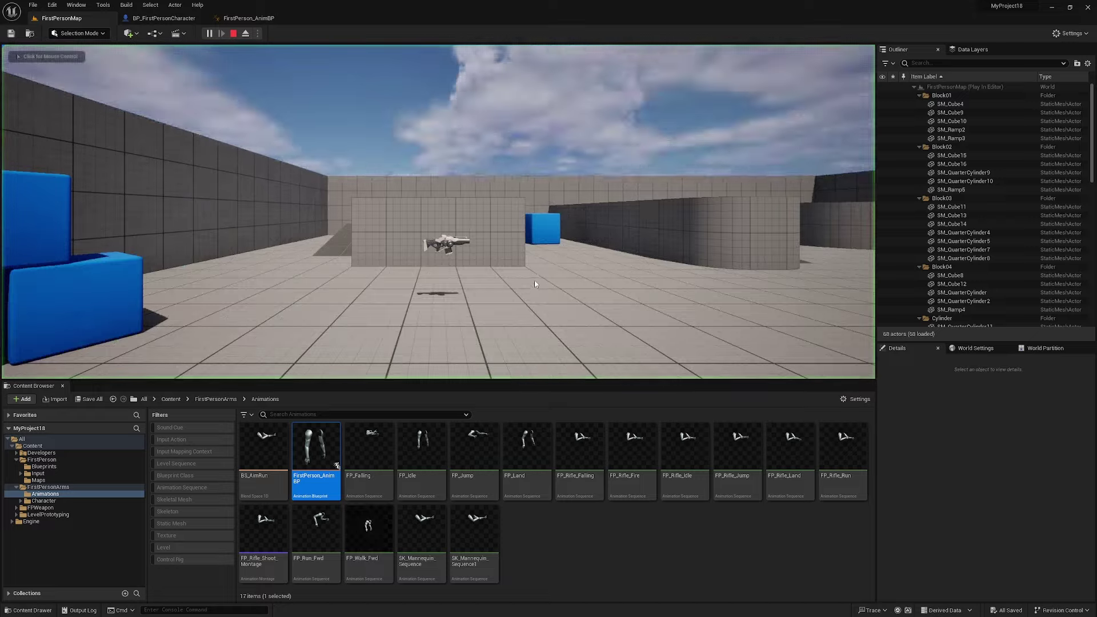
pyautogui.press('w')
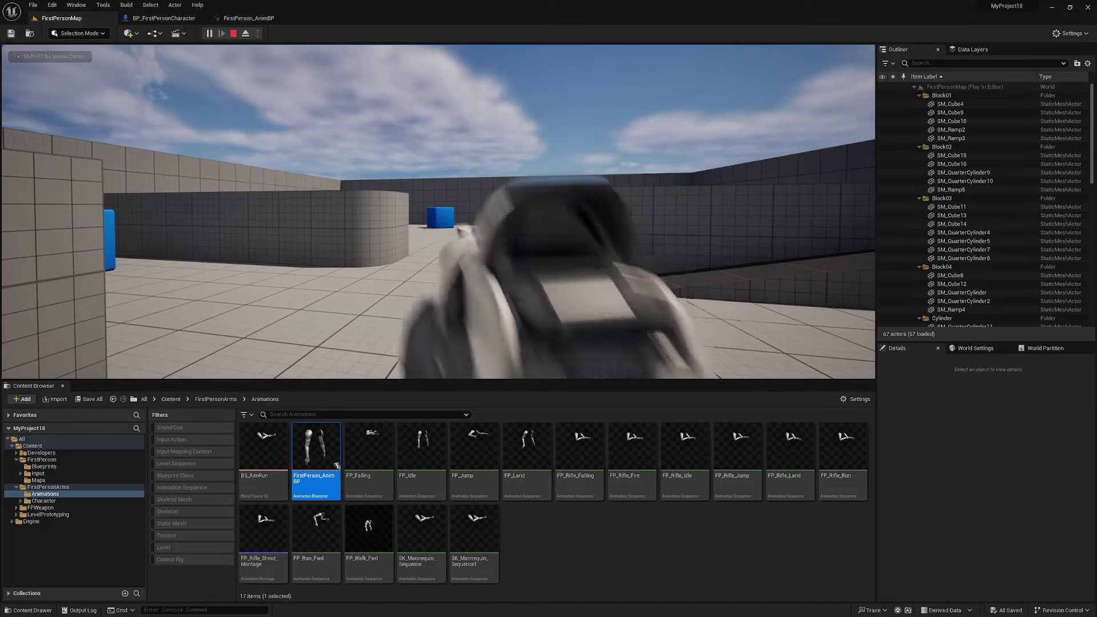
# Walk around the level testing the aim pose, then stop the session with Esc
pyautogui.press('w')
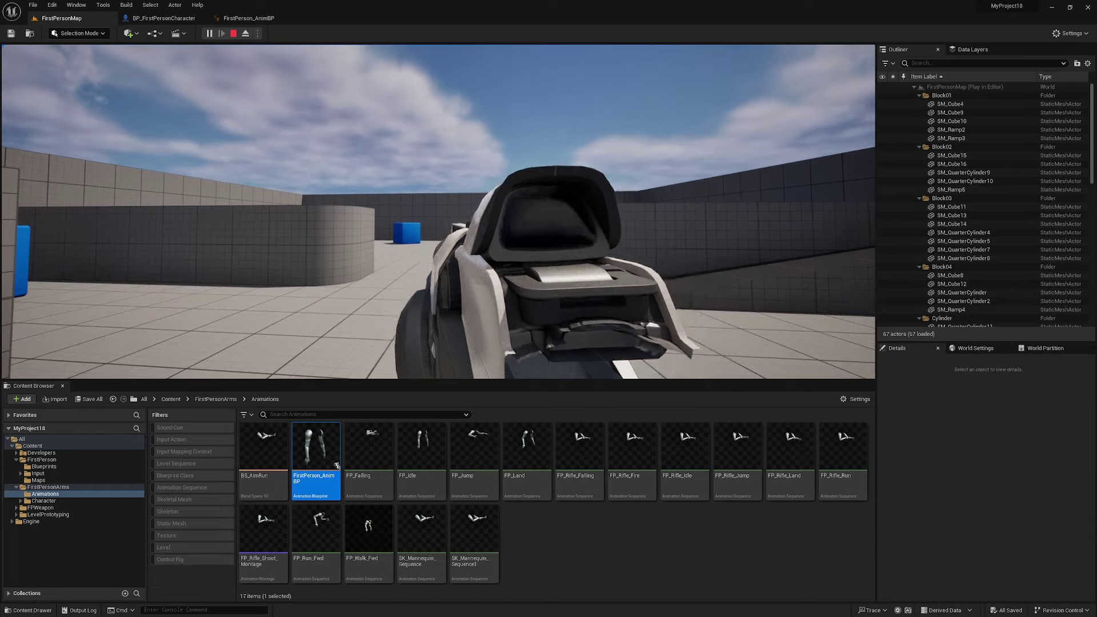
pyautogui.press('w')
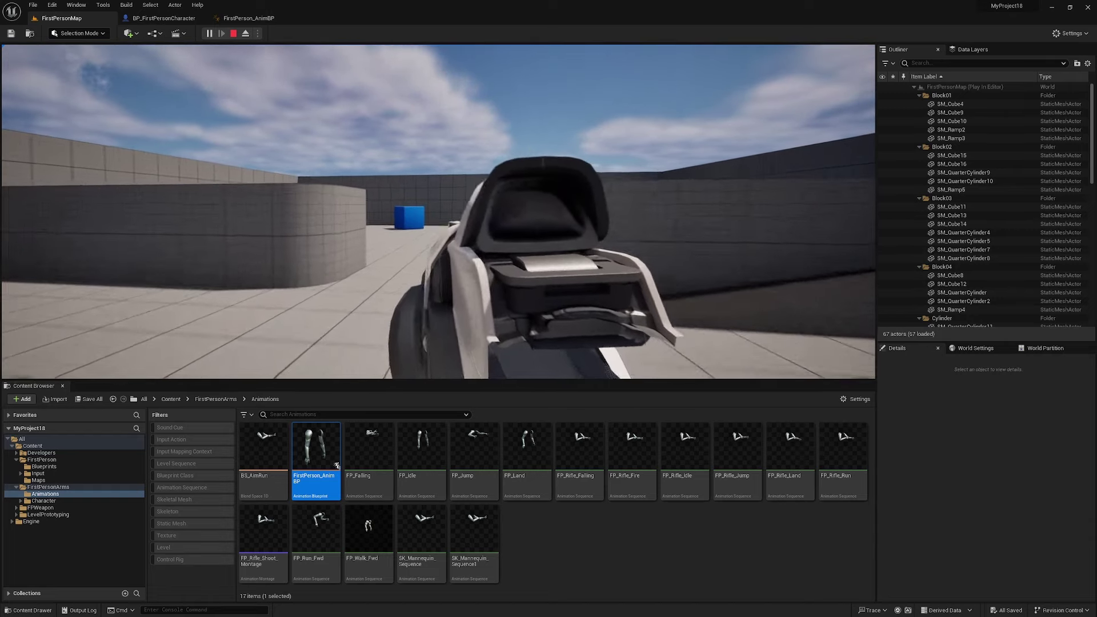
pyautogui.press('w')
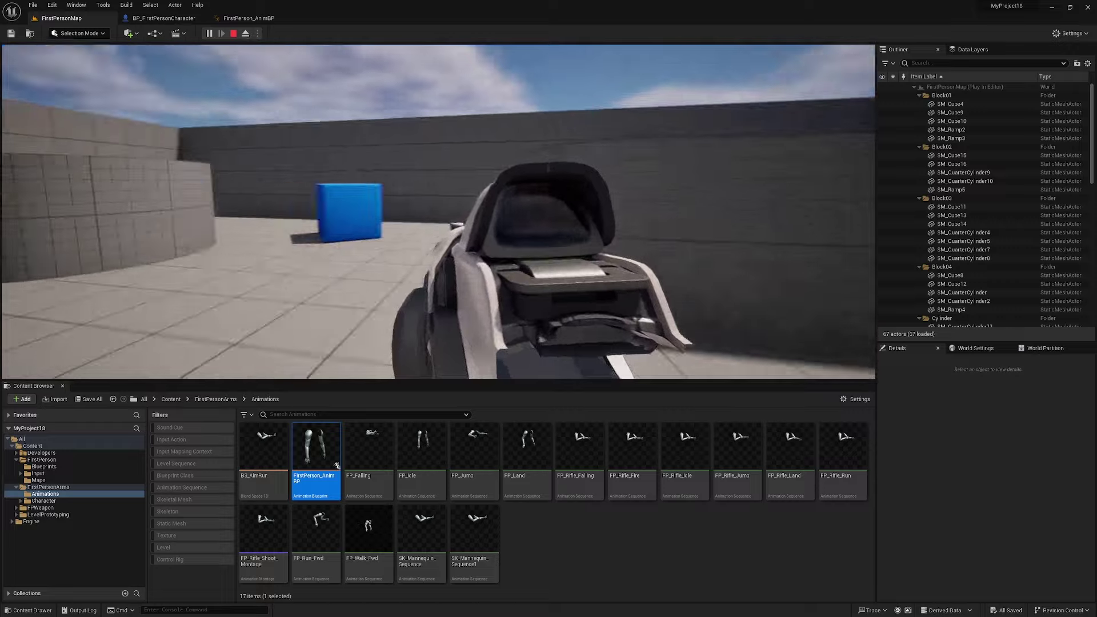
pyautogui.press('w')
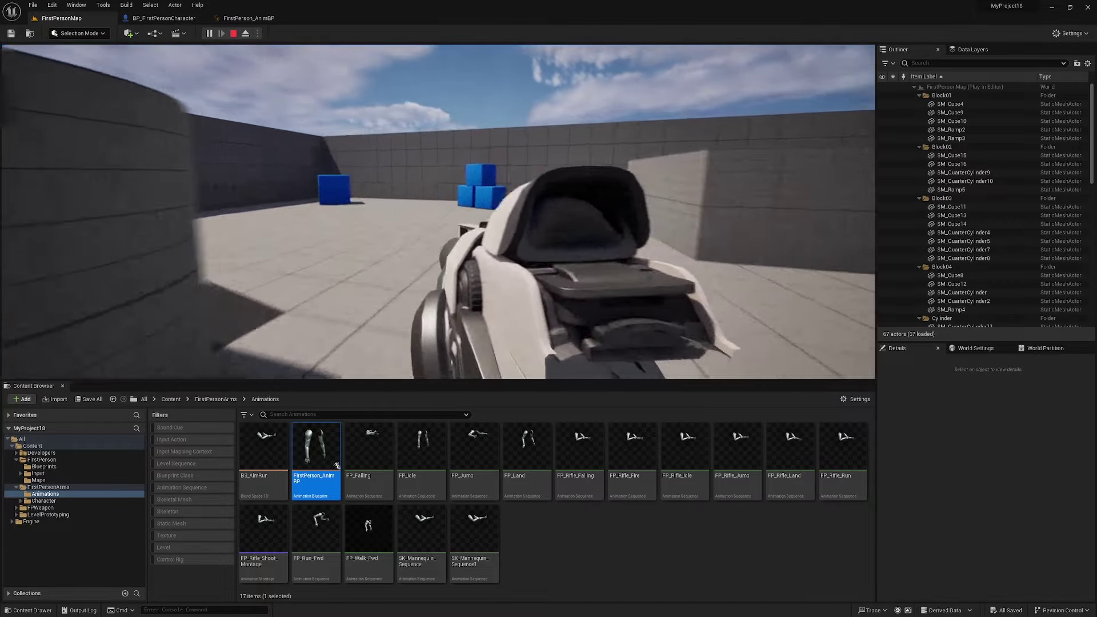
pyautogui.press('w')
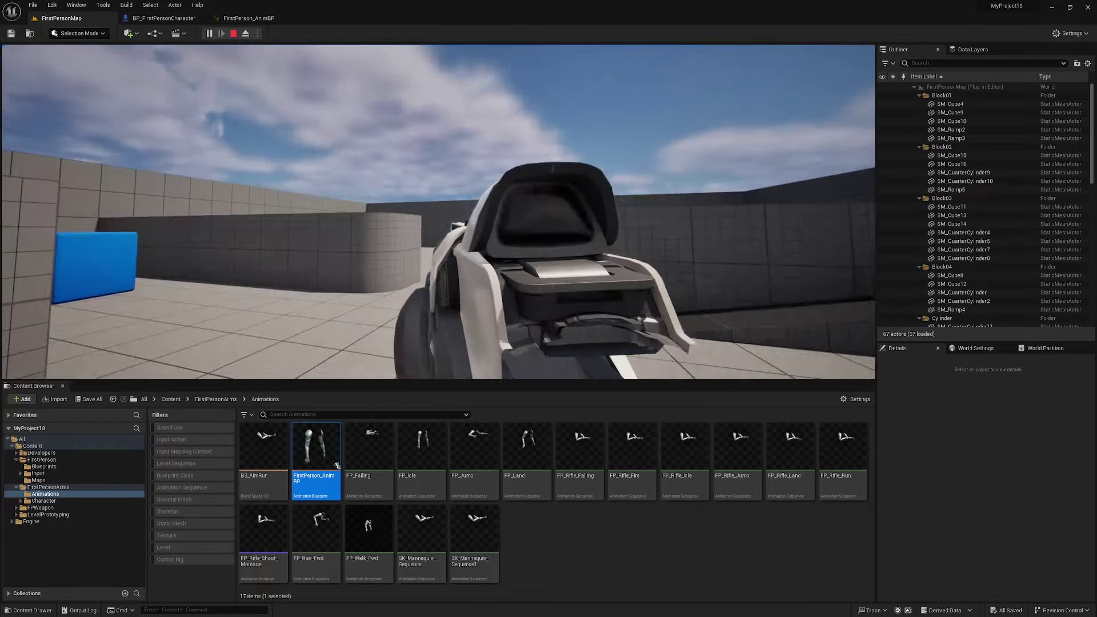
pyautogui.press('w')
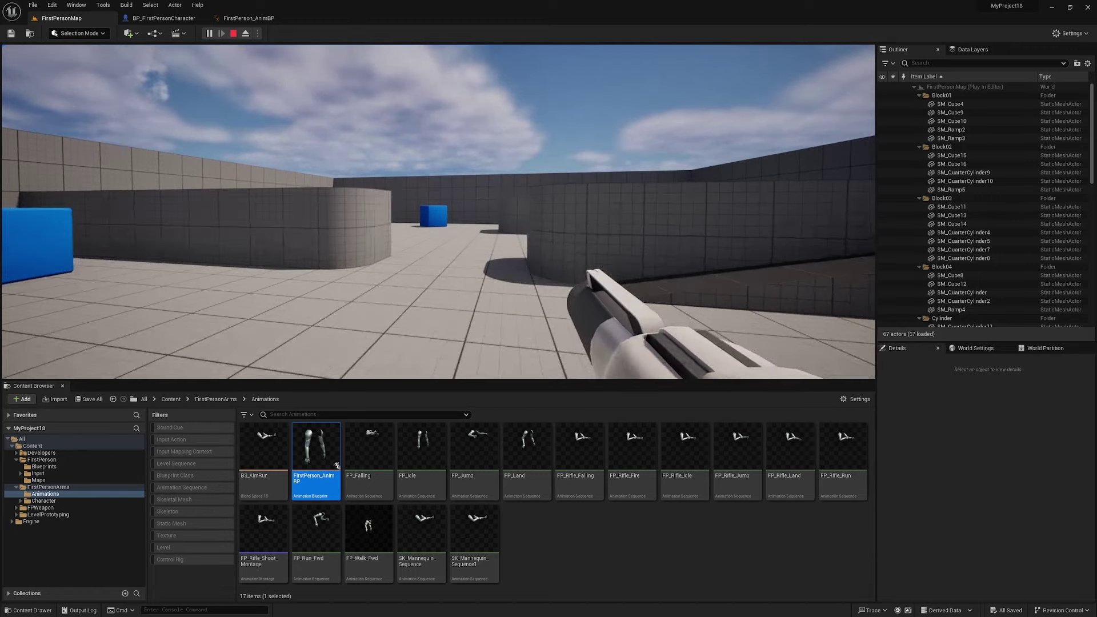
pyautogui.press('w')
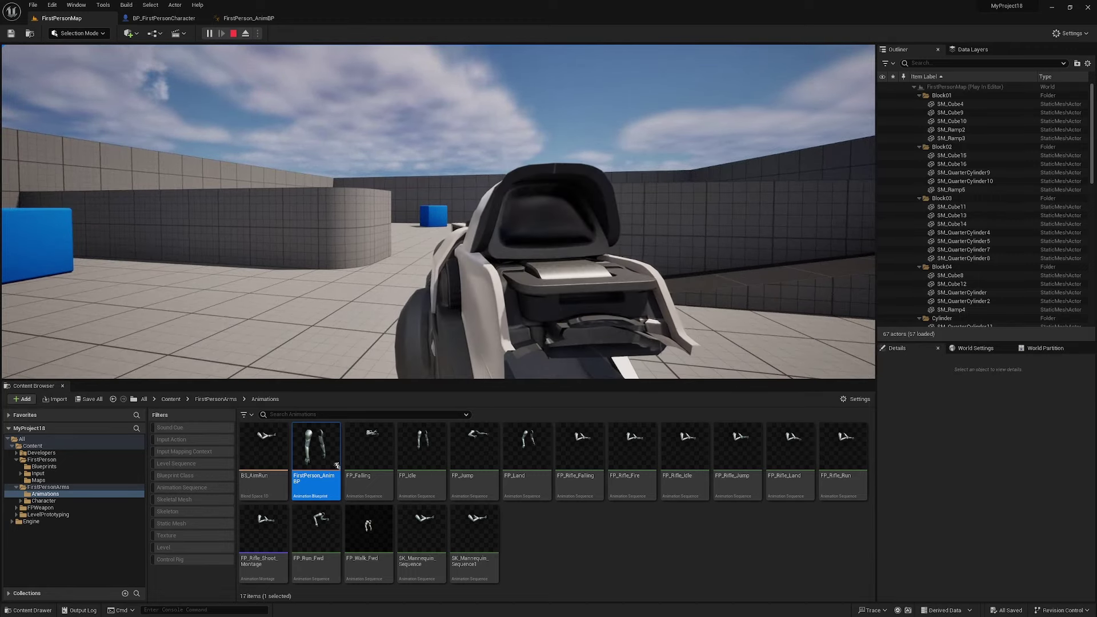
pyautogui.press('w')
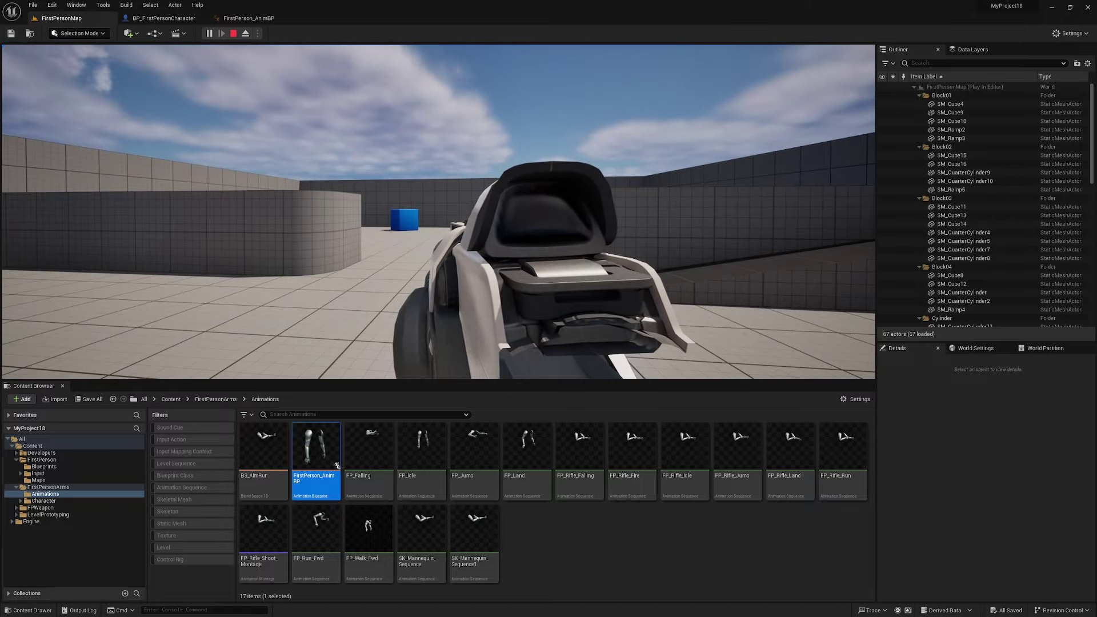
pyautogui.press('w')
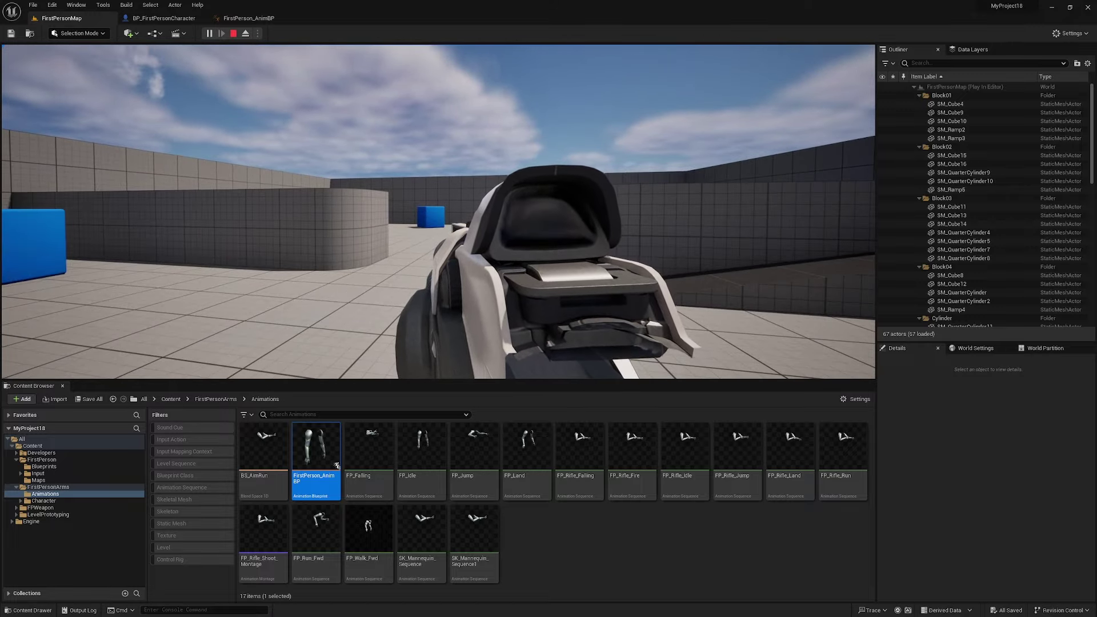
pyautogui.press('s')
pyautogui.press('w')
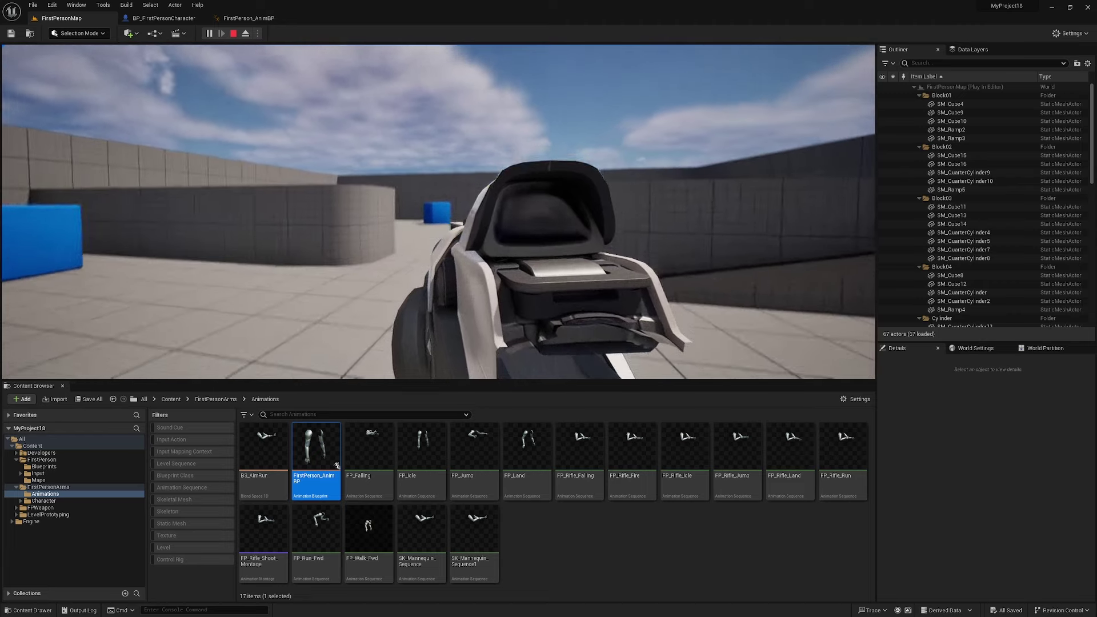
pyautogui.press('s')
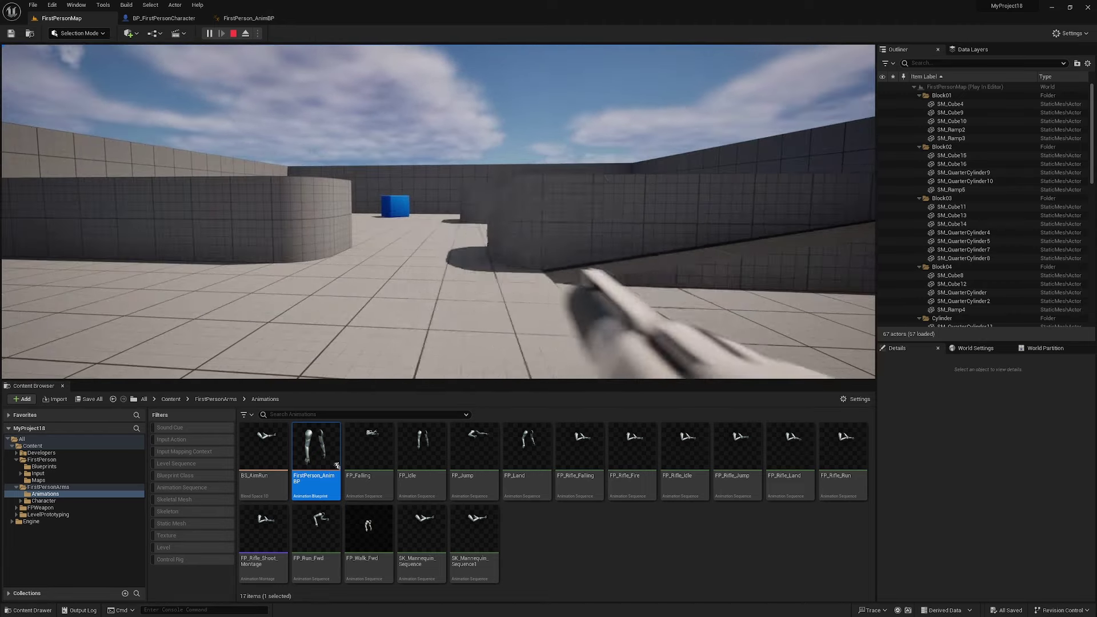
pyautogui.press('Escape')
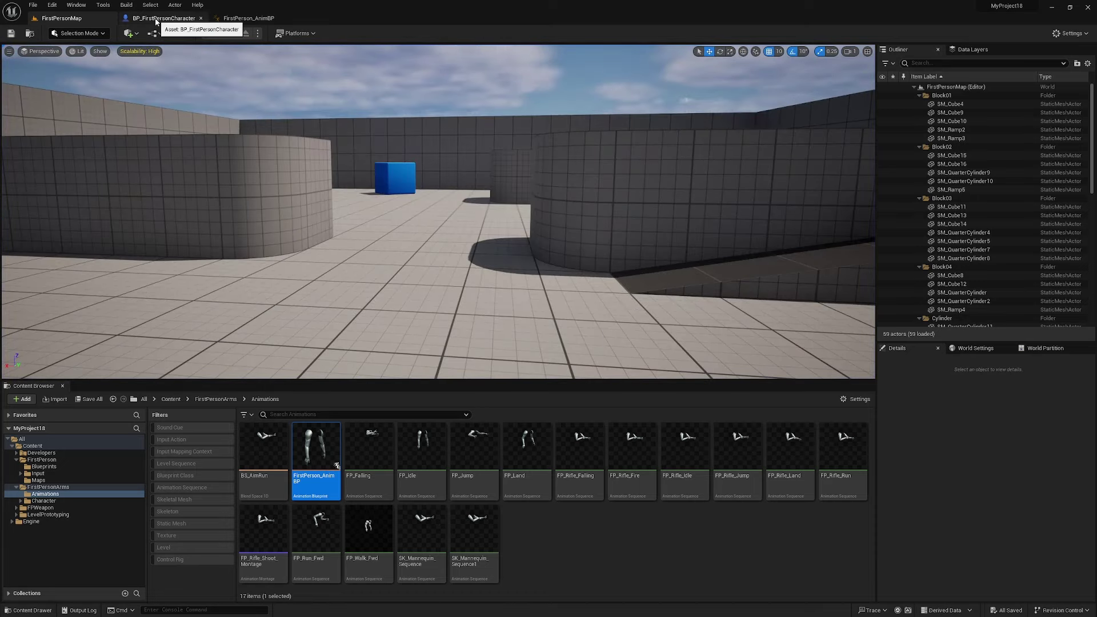
# Place a Character Movement getter in the graph and add a Set Max Walk Speed node
pyautogui.click(155, 20)
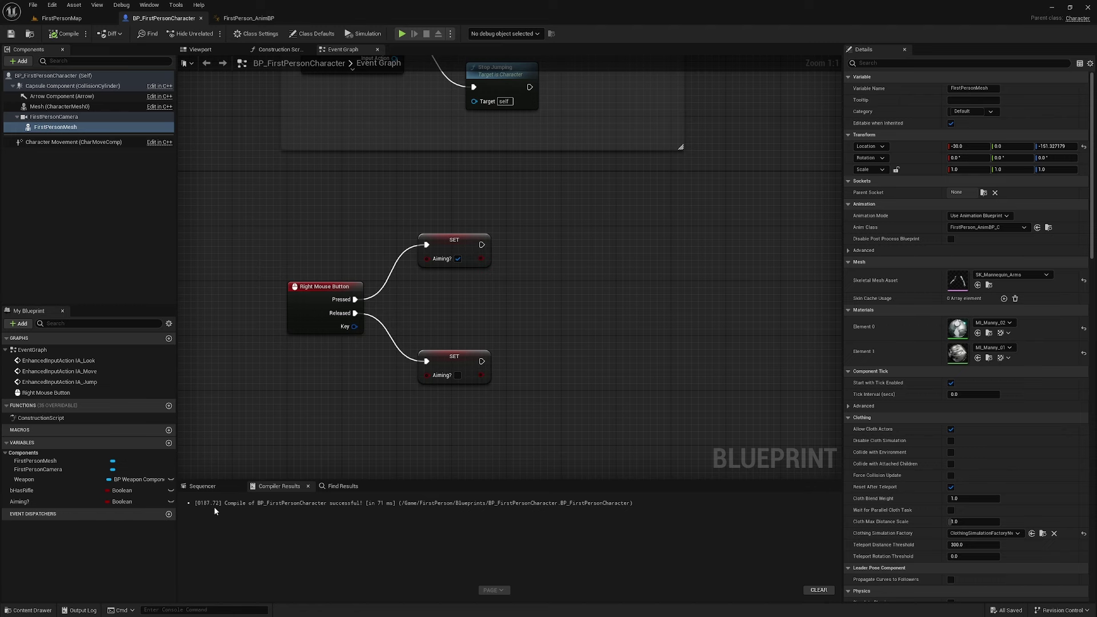
pyautogui.keyDown('ctrl'); pyautogui.click(69, 143); pyautogui.keyUp('ctrl')
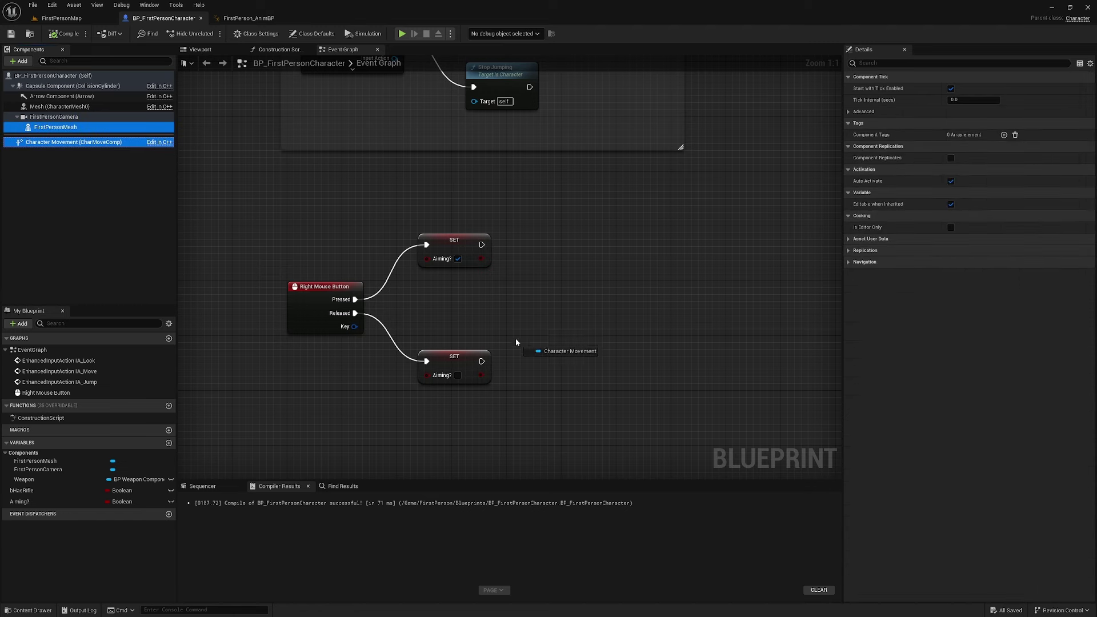
pyautogui.moveTo(69, 142)
pyautogui.mouseDown()
pyautogui.moveTo(443, 297)
pyautogui.moveTo(553, 255)
pyautogui.mouseUp()
pyautogui.click(530, 328)
pyautogui.press('Delete')
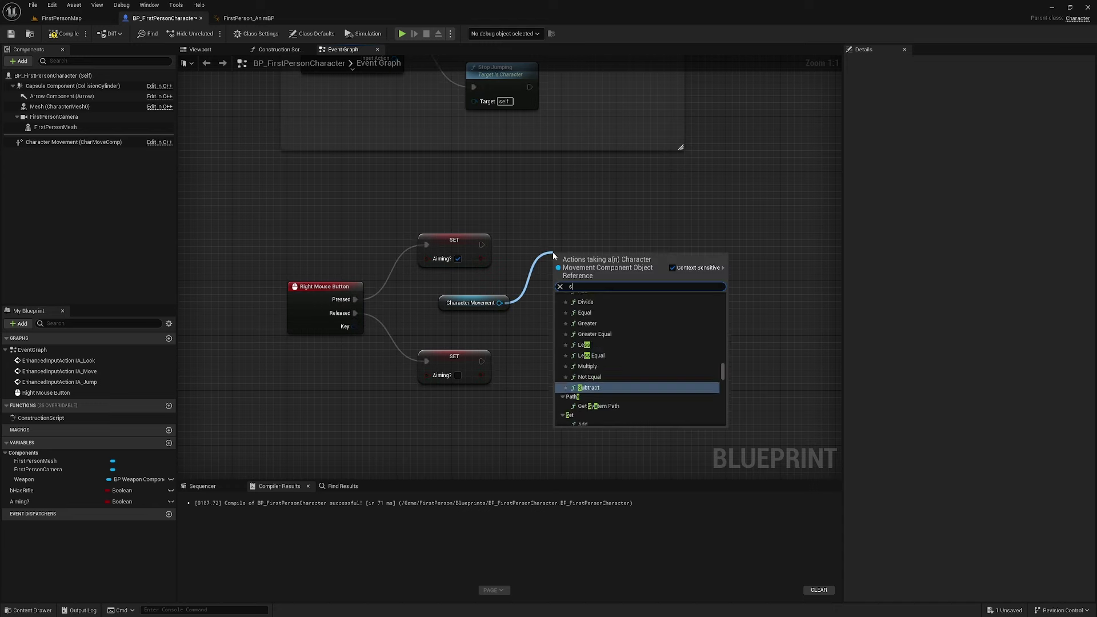
pyautogui.write('st max')
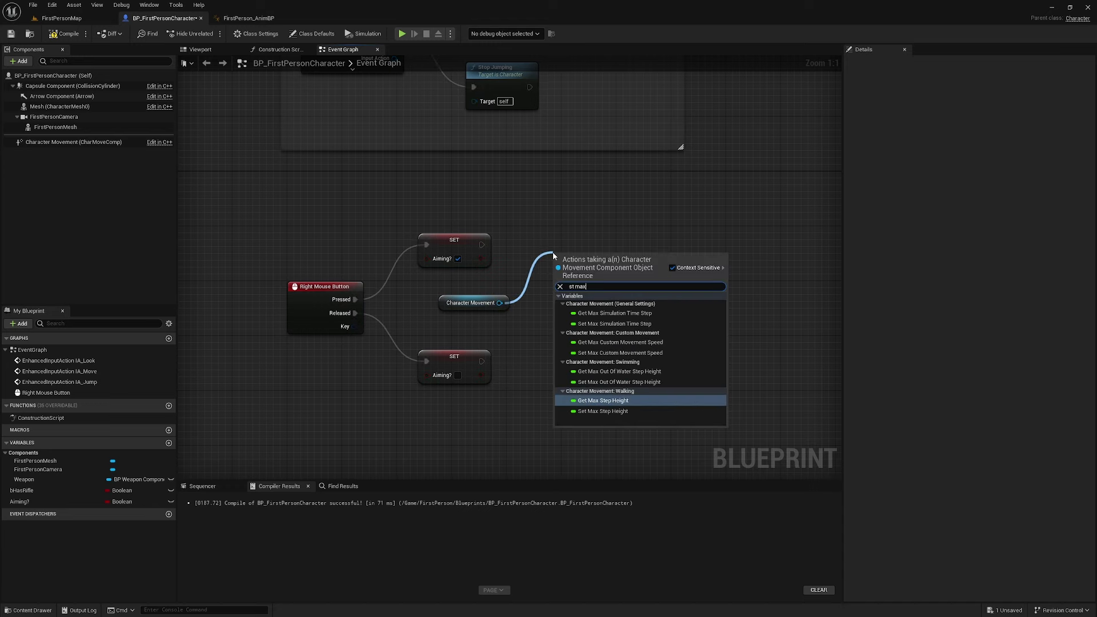
pyautogui.write(' wal')
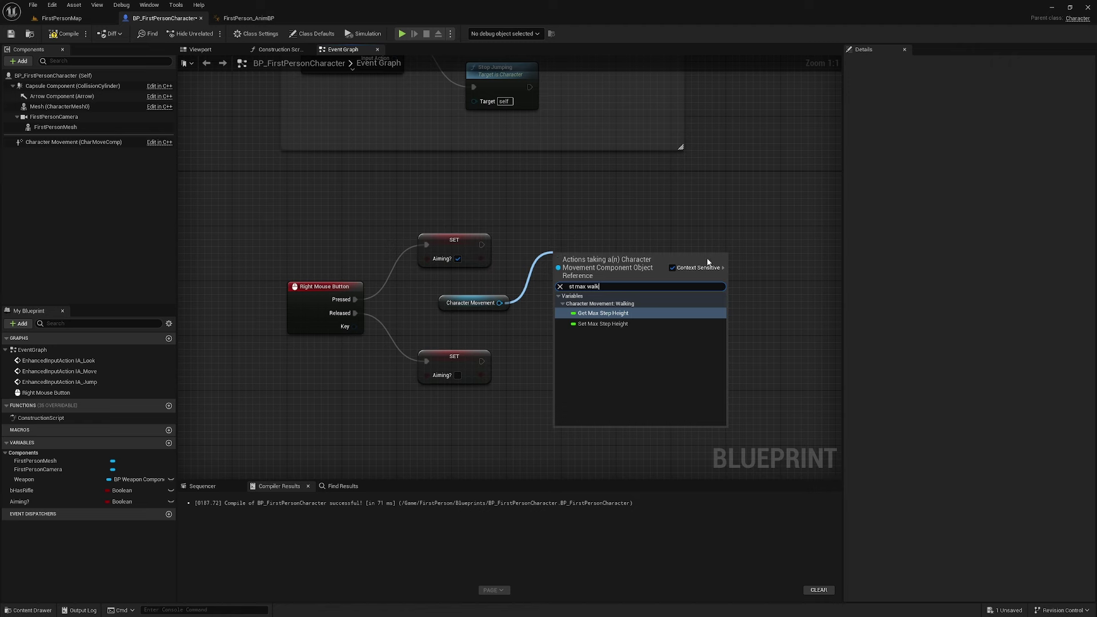
pyautogui.hotkey('ctrl', 'a')
pyautogui.press('BackSpace')
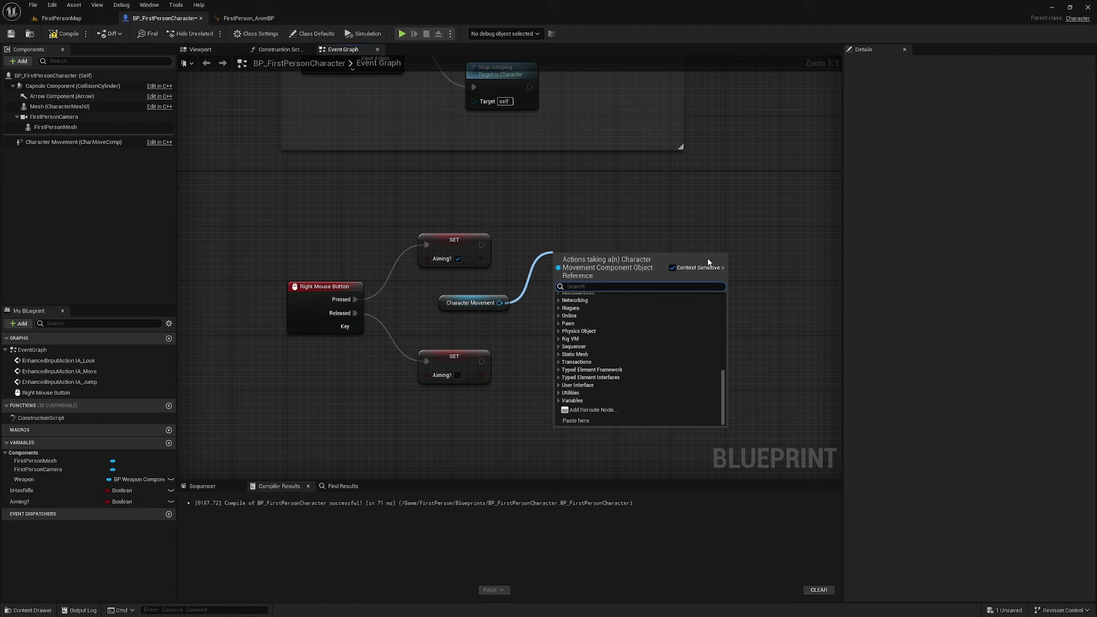
pyautogui.write('set max walk')
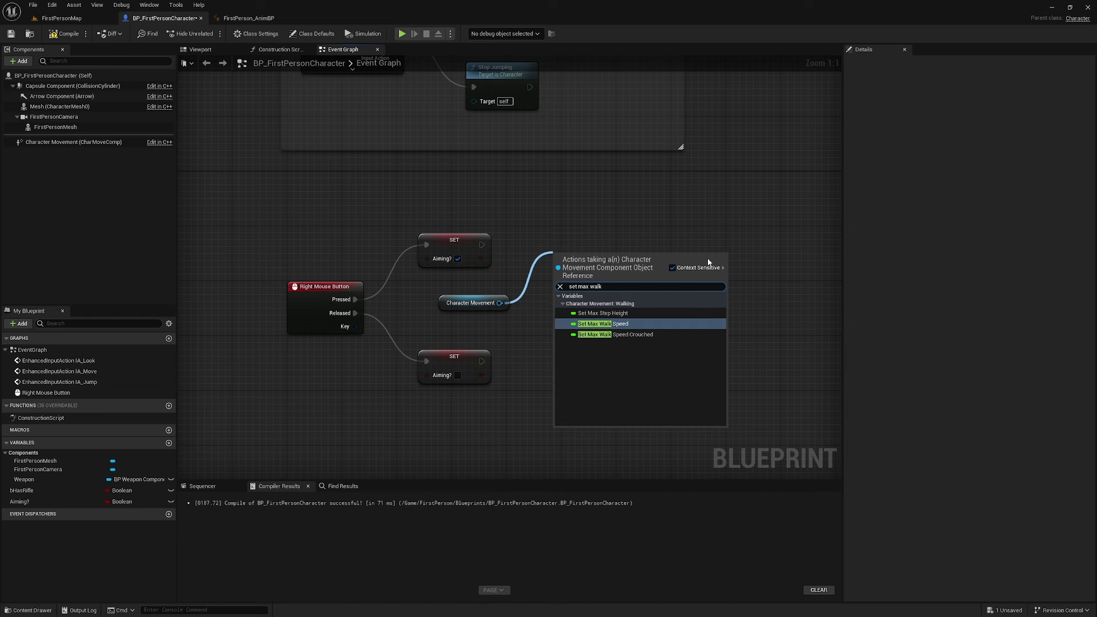
pyautogui.press('Return')
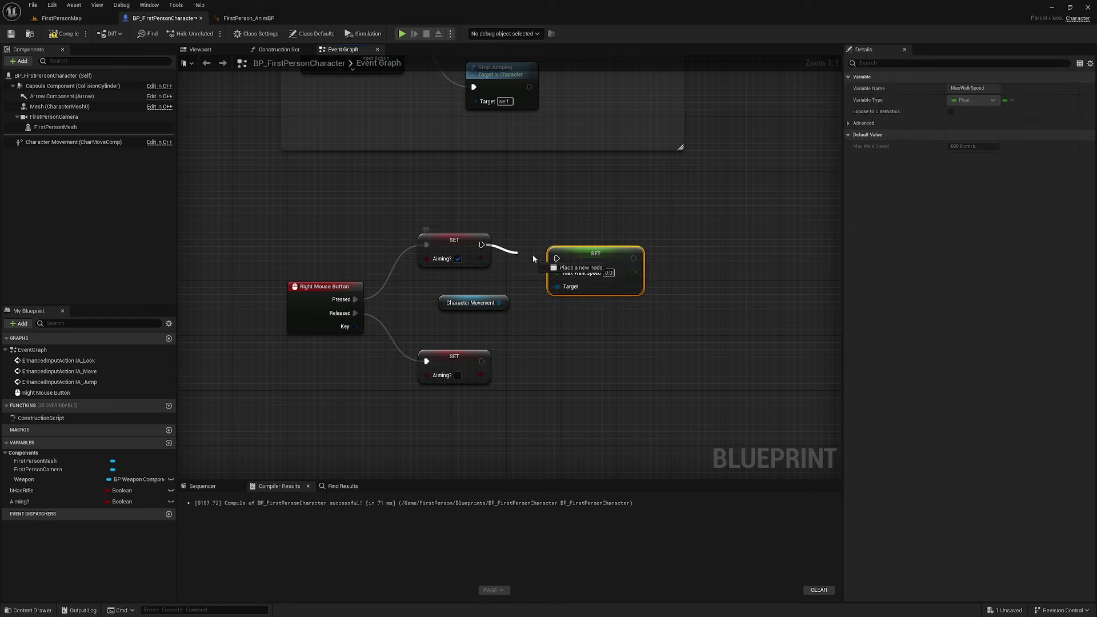
# Duplicate the SET node onto the release path, wire Character Movement to it, and set 600
pyautogui.hotkey('ctrl', 'c')
pyautogui.hotkey('ctrl', 'v')
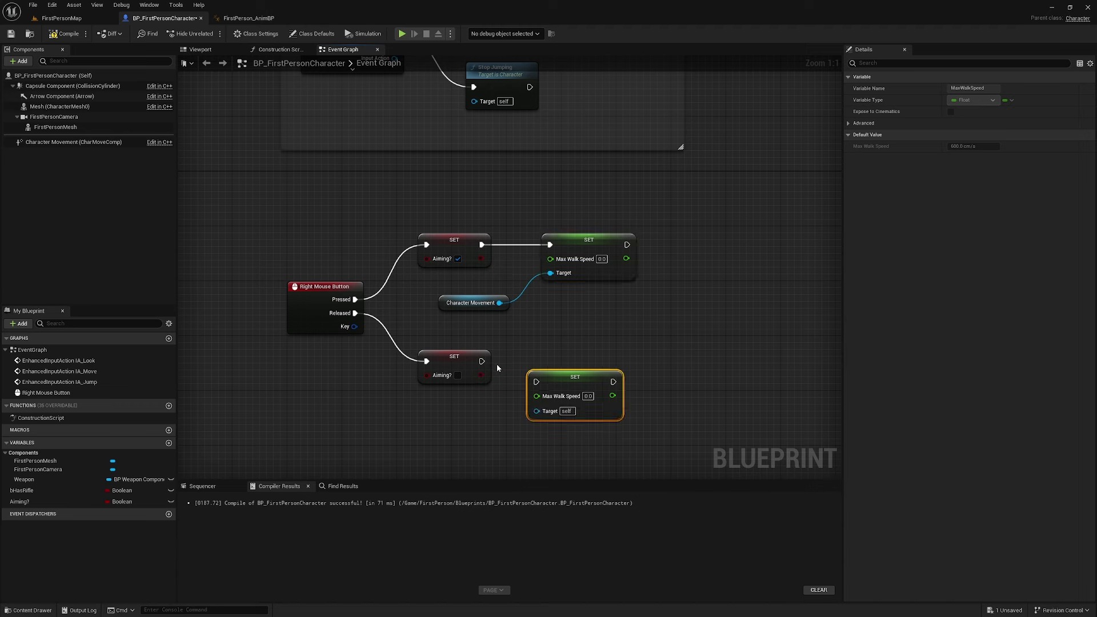
pyautogui.moveTo(569, 380); pyautogui.dragTo(591, 359)
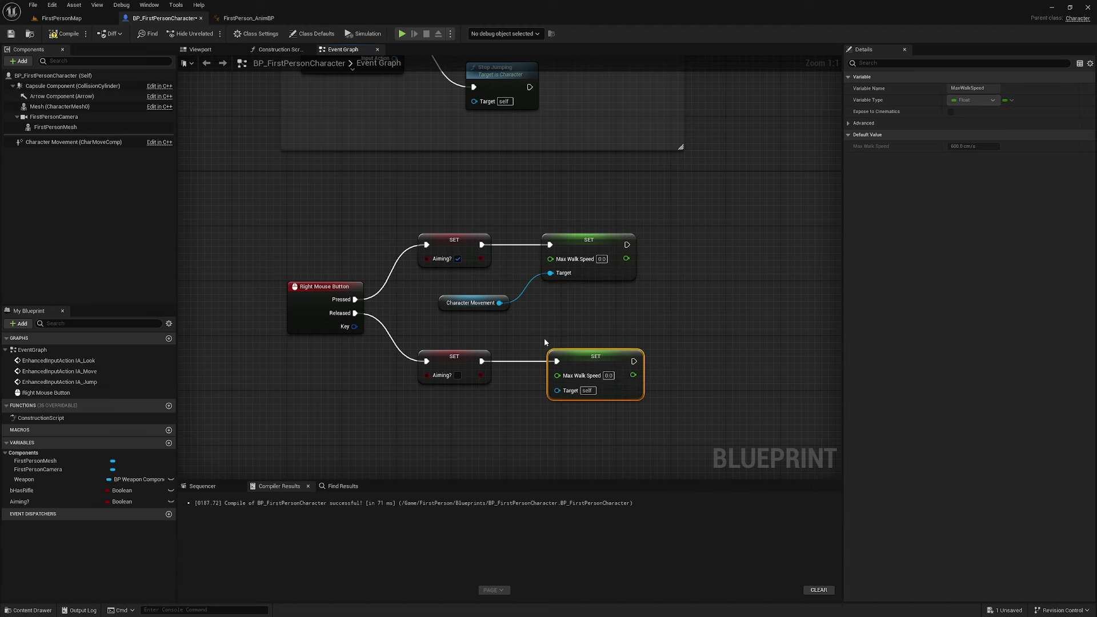
pyautogui.moveTo(500, 303); pyautogui.dragTo(553, 378)
pyautogui.write('300')
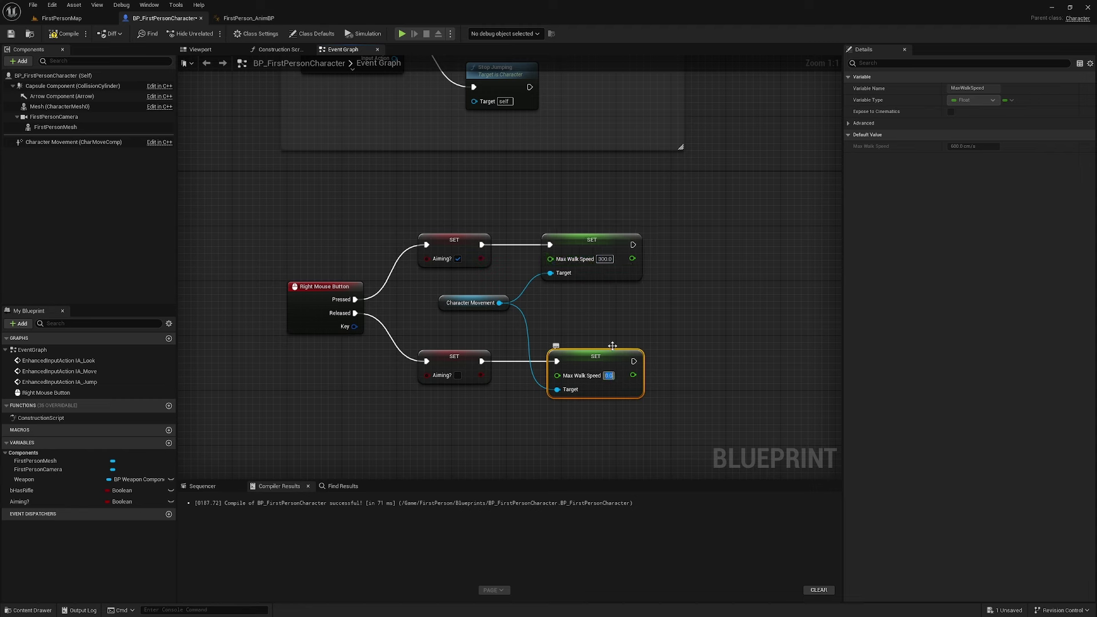
pyautogui.write('600')
pyautogui.press('Return')
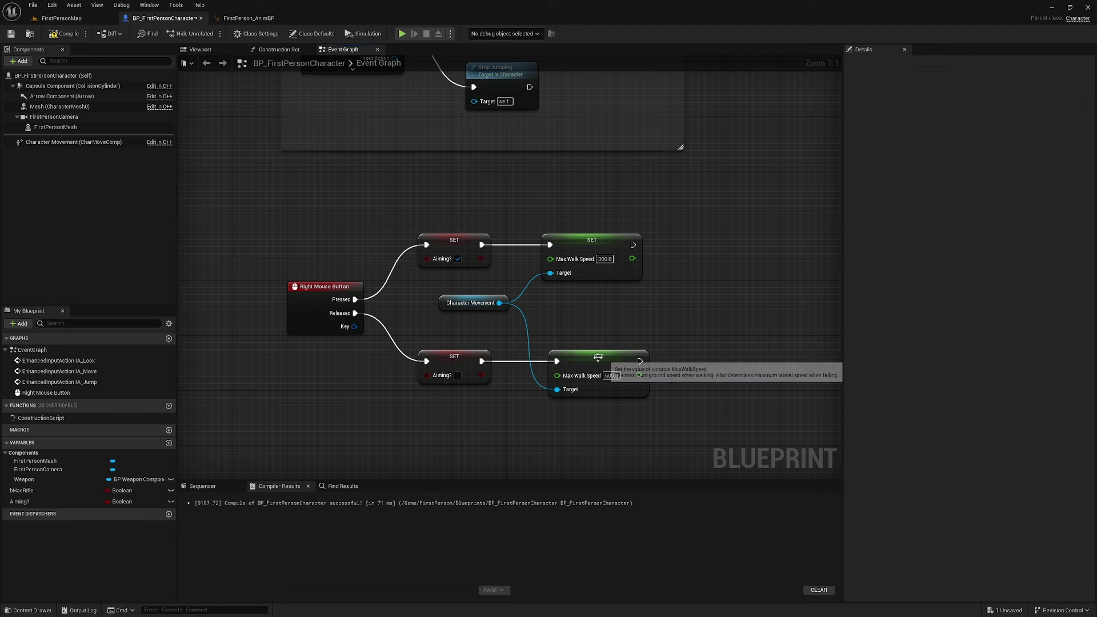
pyautogui.moveTo(601, 357); pyautogui.dragTo(593, 358)
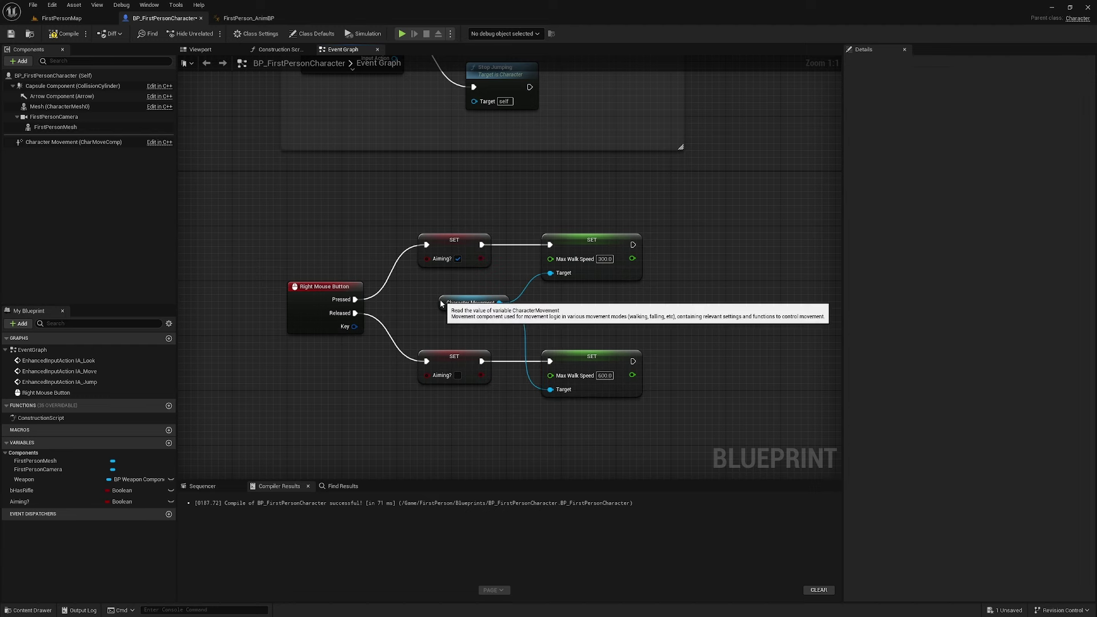
pyautogui.moveTo(444, 303); pyautogui.dragTo(460, 316)
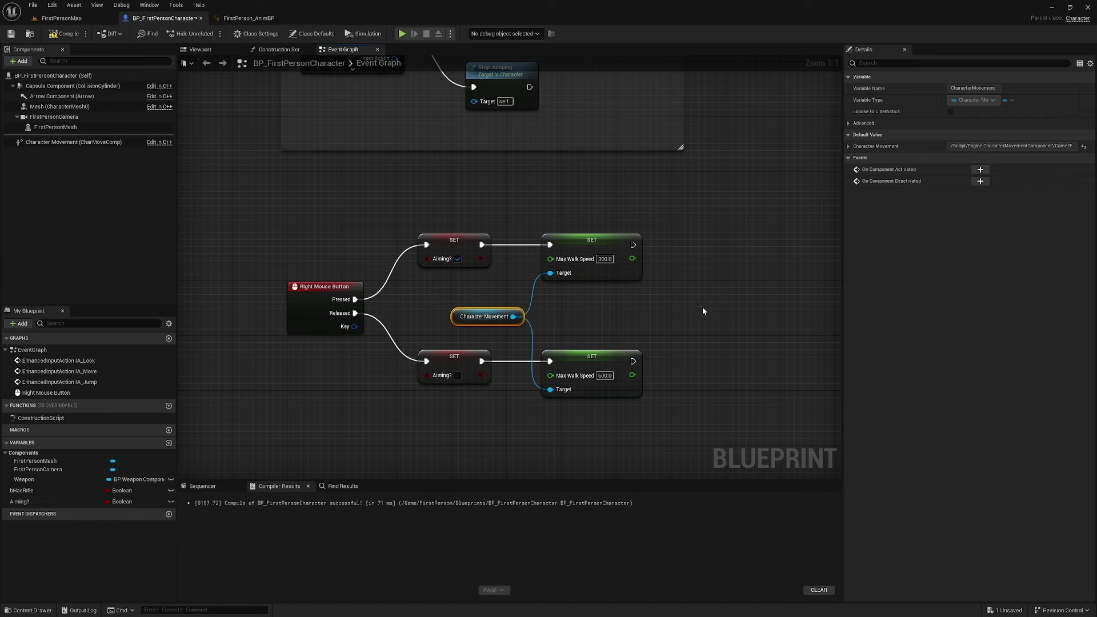
pyautogui.moveTo(700, 310)
pyautogui.mouseDown(button='right')
pyautogui.moveTo(660, 353)
pyautogui.moveTo(637, 325)
pyautogui.moveTo(574, 311)
pyautogui.mouseUp(button='right')
pyautogui.scroll(-1, 640, 318)
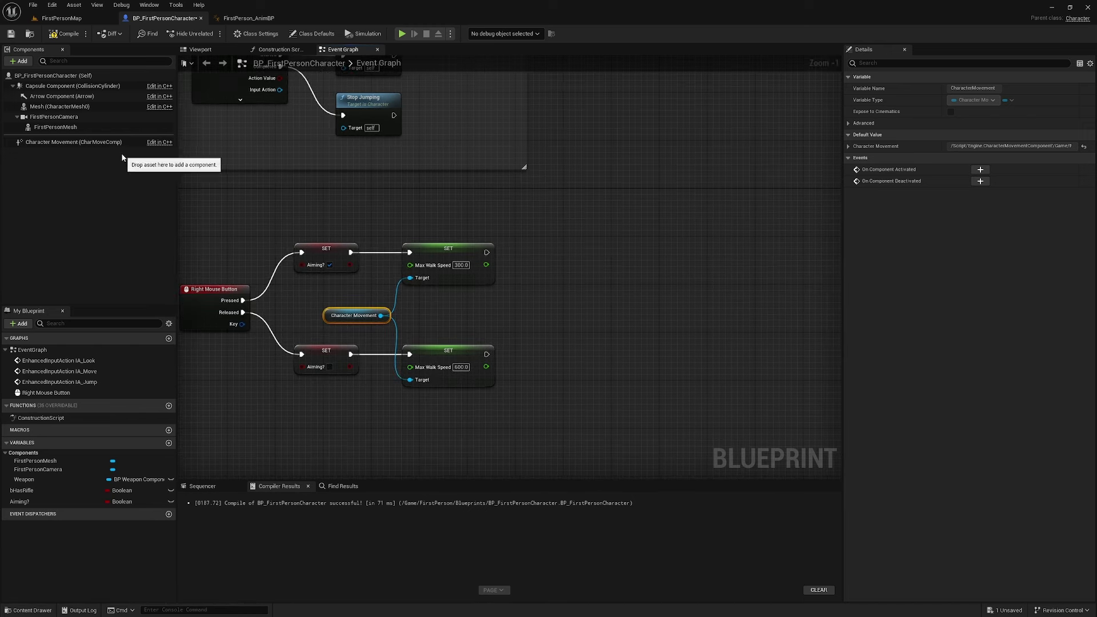
# Add a Get Player Controller node, discarding a stray First Person Camera reference
pyautogui.click(54, 117)
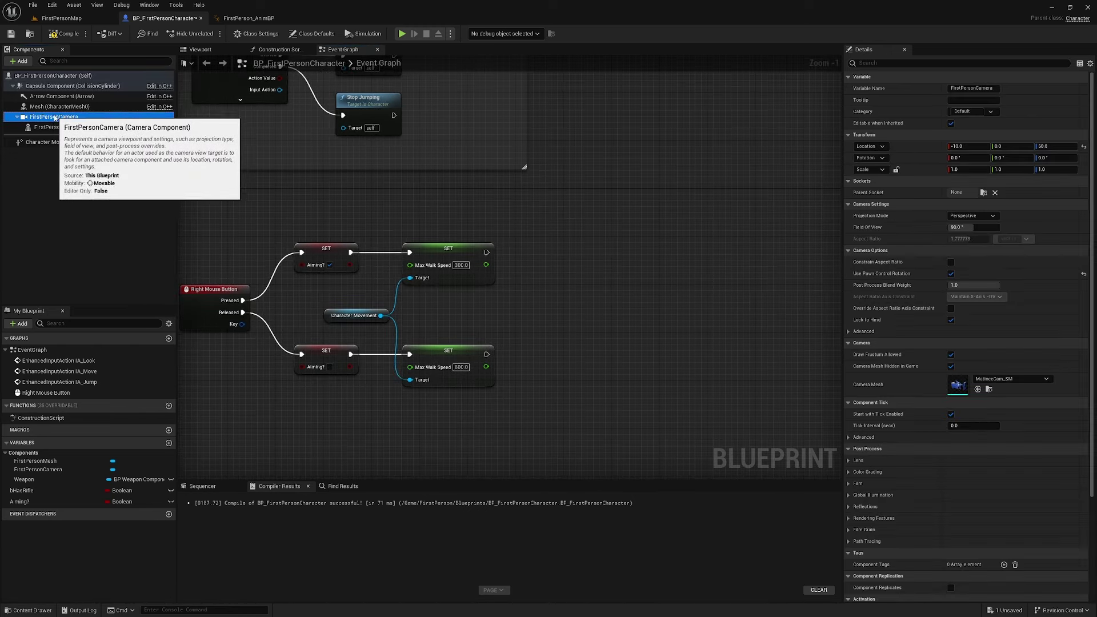
pyautogui.moveTo(54, 117)
pyautogui.mouseDown()
pyautogui.moveTo(442, 320)
pyautogui.moveTo(463, 312)
pyautogui.mouseUp()
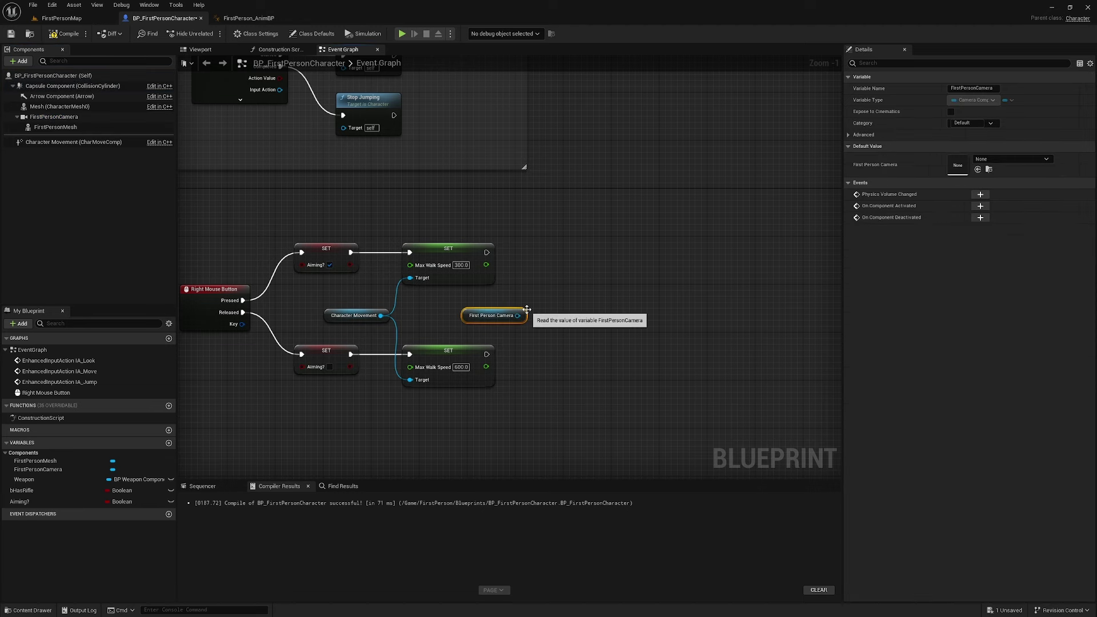
pyautogui.press('Delete')
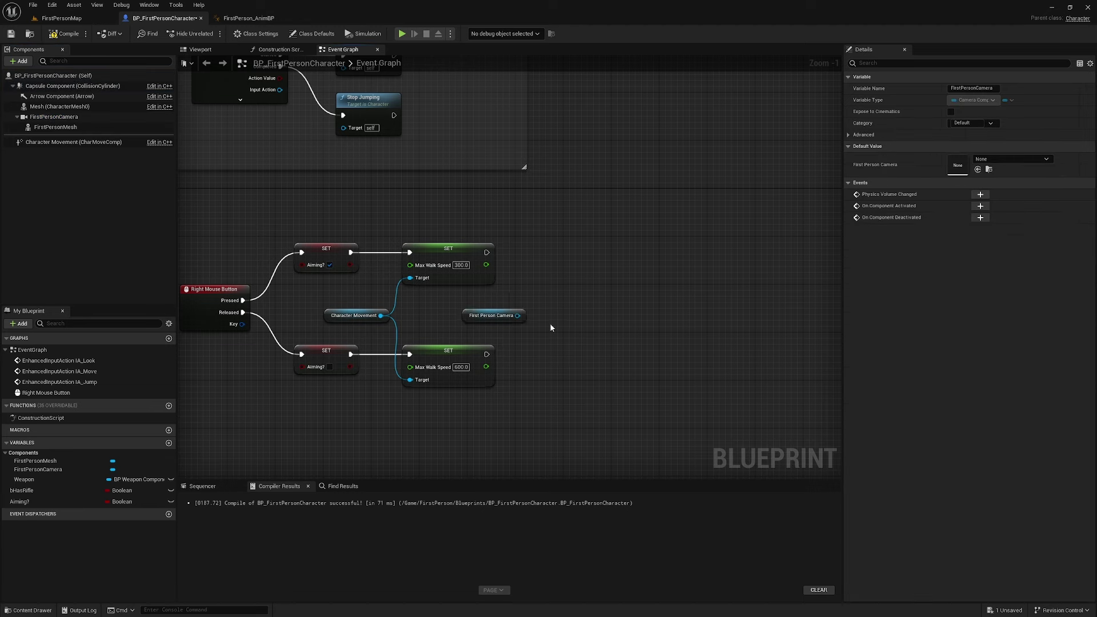
pyautogui.rightClick(466, 319)
pyautogui.write('get player controll')
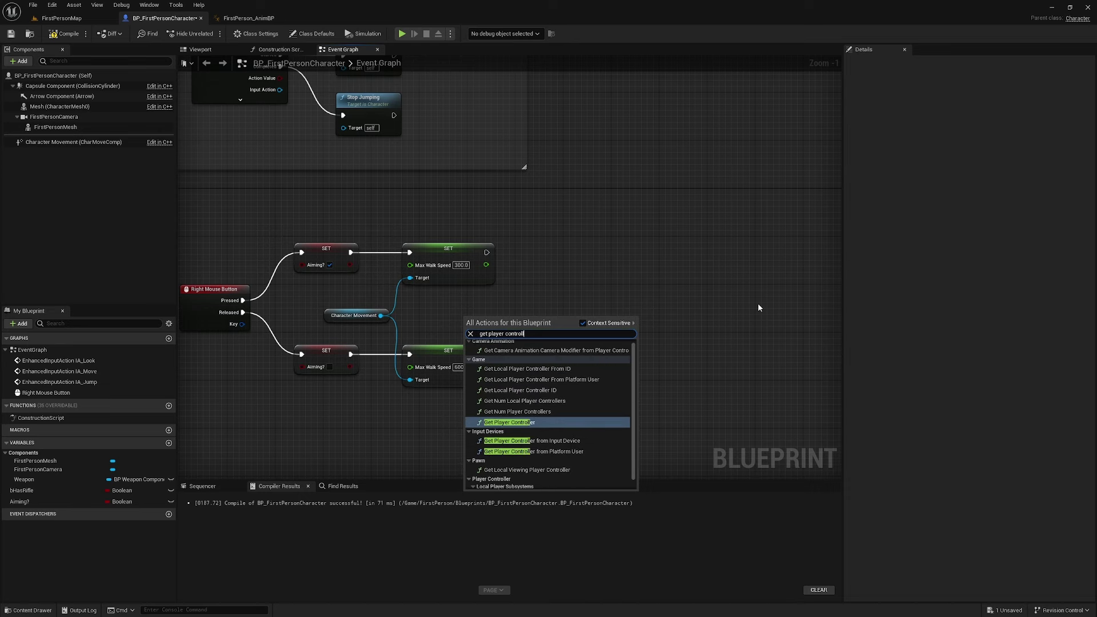
pyautogui.press('Return')
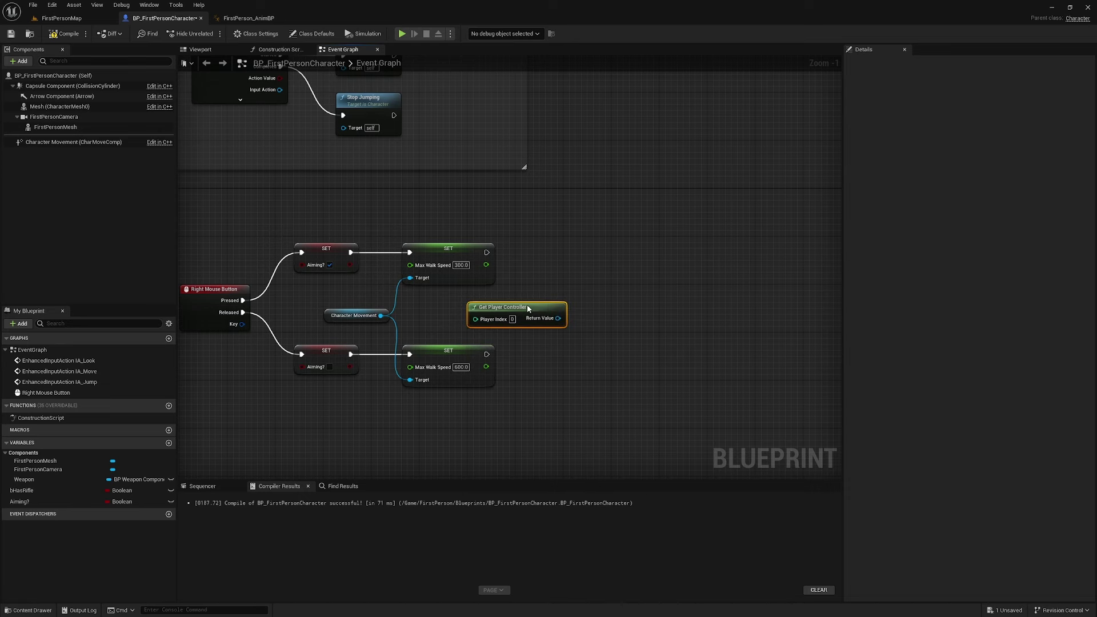
# From the controller's Return Value, add Set Deprecated Input Yaw Scale and Pitch Scale nodes
pyautogui.moveTo(558, 319); pyautogui.dragTo(567, 263)
pyautogui.write('s')
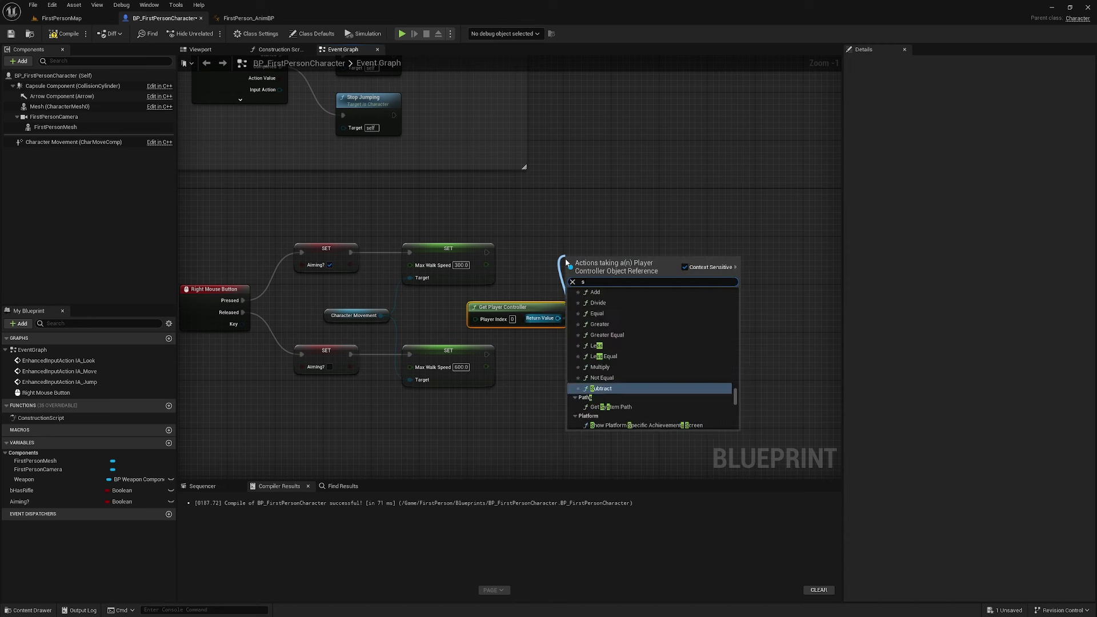
pyautogui.write('et yaw')
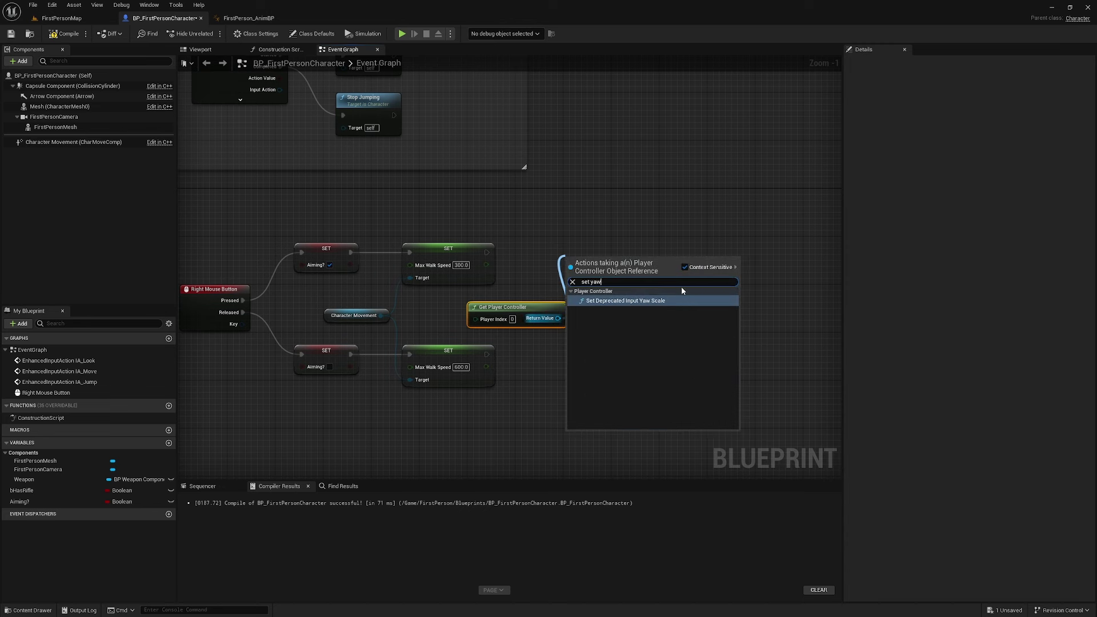
pyautogui.click(675, 303)
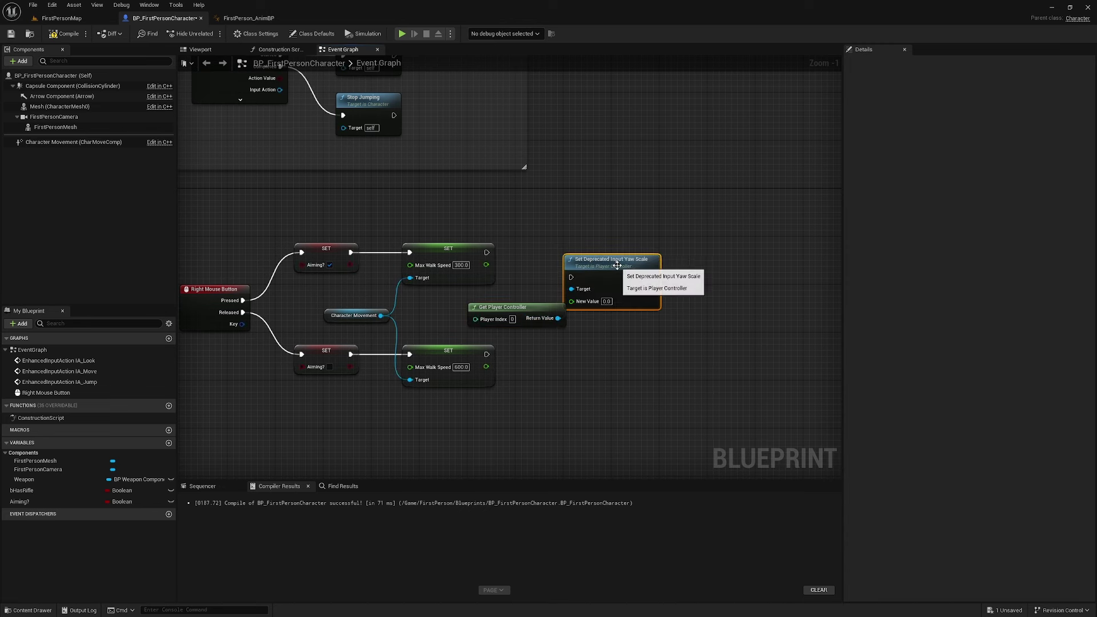
pyautogui.moveTo(617, 265); pyautogui.dragTo(641, 253)
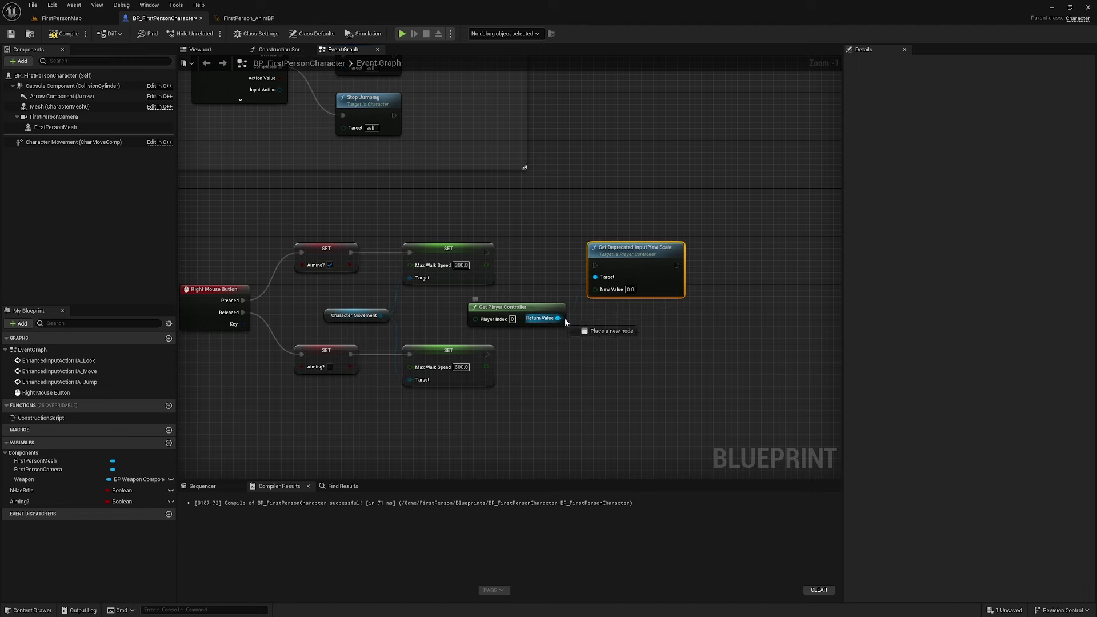
pyautogui.moveTo(559, 320); pyautogui.dragTo(670, 317)
pyautogui.write('set pitch')
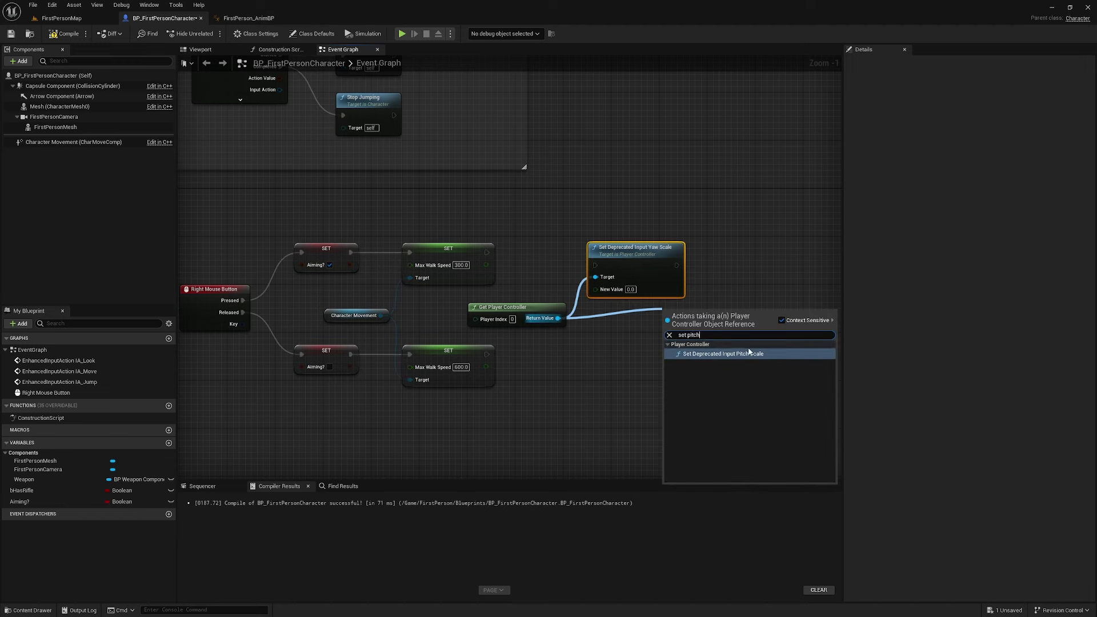
pyautogui.click(748, 353)
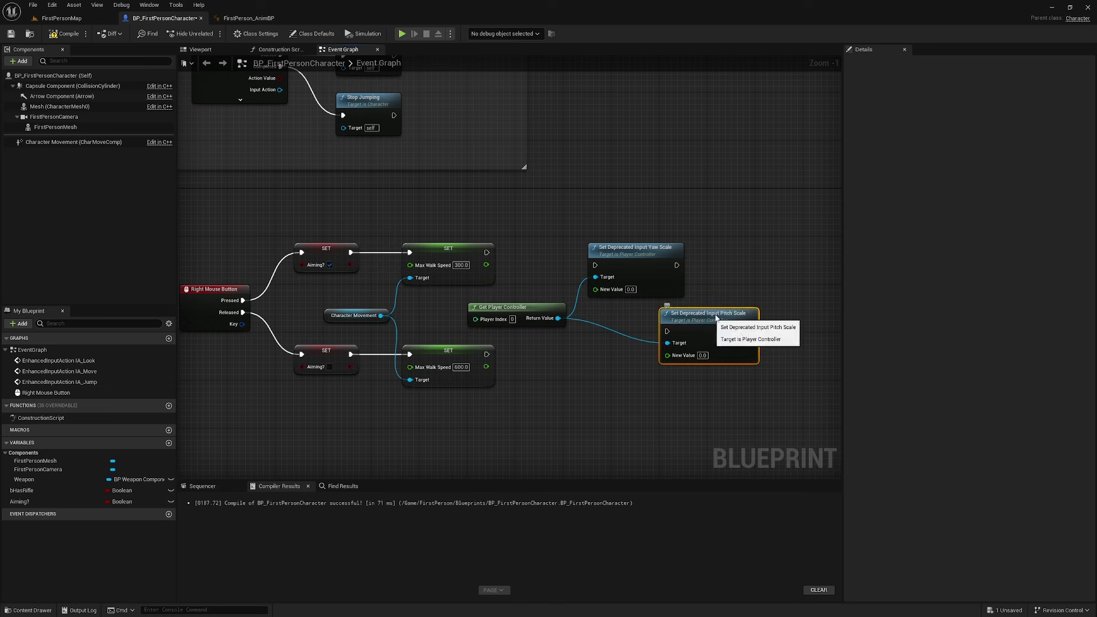
pyautogui.moveTo(703, 312); pyautogui.dragTo(756, 247)
# Chain Yaw Scale after the 300 walk-speed SET, then Pitch Scale, and align both
pyautogui.moveTo(486, 252); pyautogui.dragTo(591, 271)
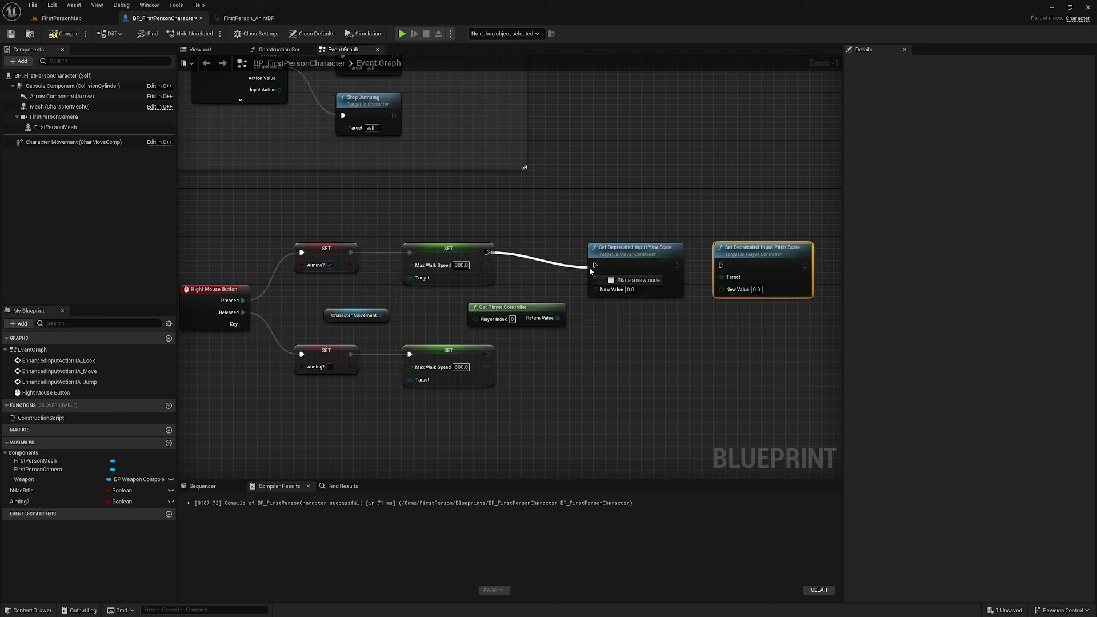
pyautogui.moveTo(676, 266); pyautogui.dragTo(722, 266)
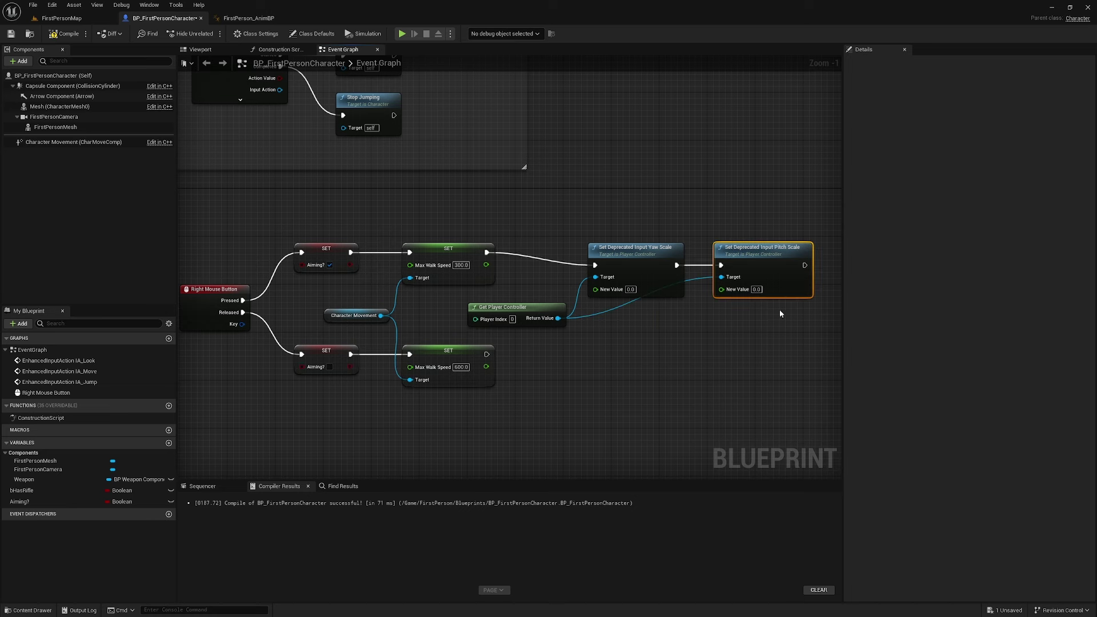
pyautogui.moveTo(772, 312); pyautogui.dragTo(666, 248)
pyautogui.press('q')
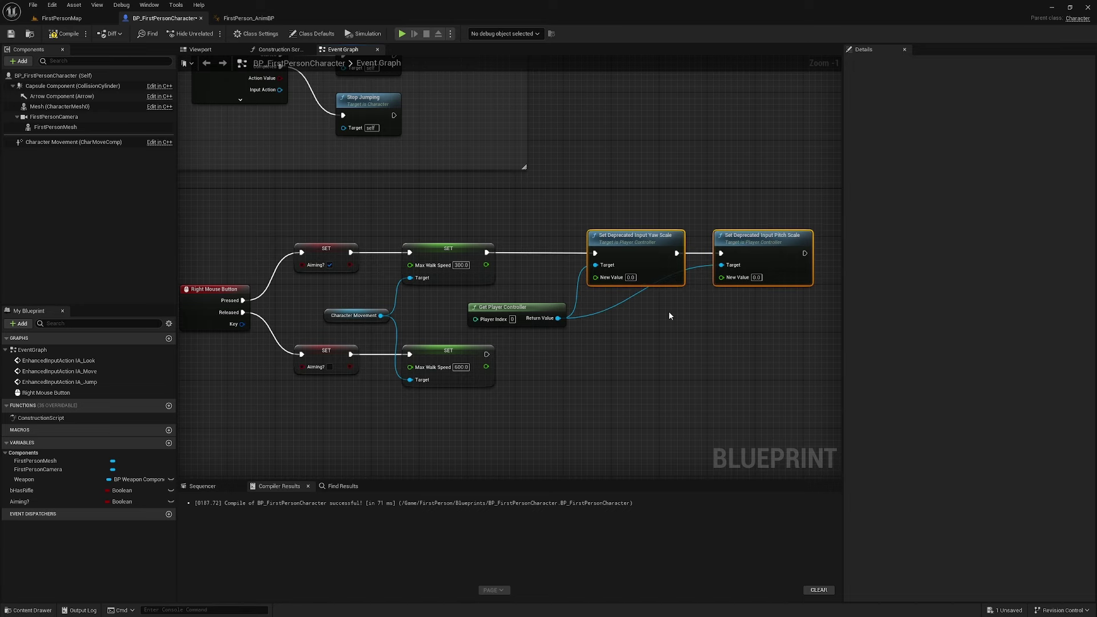
pyautogui.click(670, 316)
pyautogui.moveTo(505, 215); pyautogui.dragTo(506, 216, button='right')
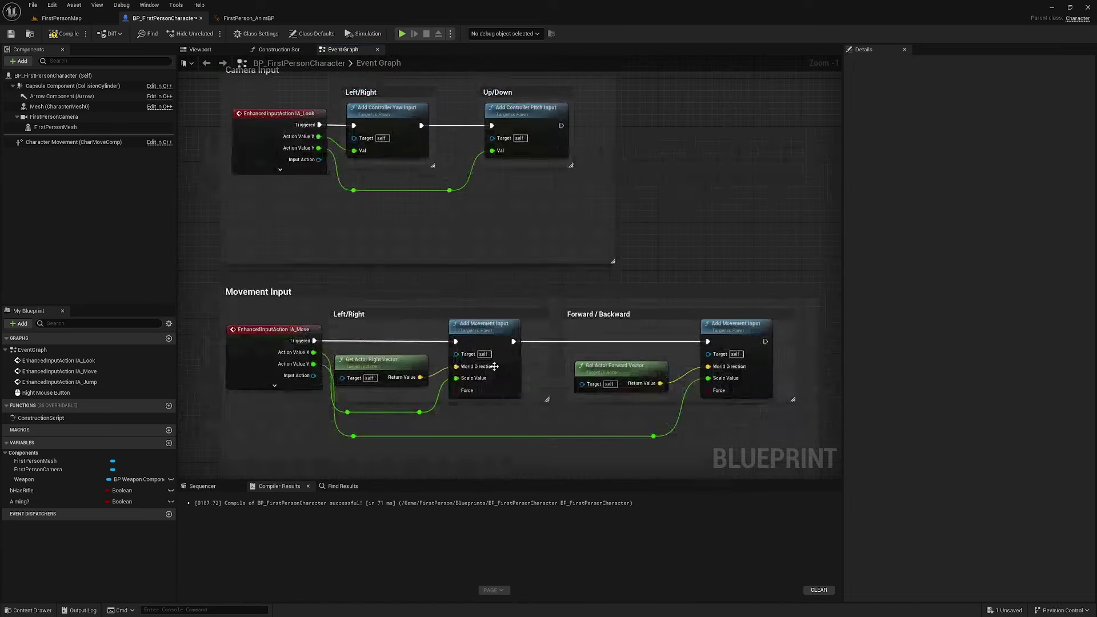
# Pan and zoom through Camera Input and Movement Input, then back to the Right Mouse Button aiming nodes
pyautogui.moveTo(565, 160)
pyautogui.mouseDown(button='right')
pyautogui.moveTo(458, 329)
pyautogui.moveTo(414, 294)
pyautogui.mouseUp(button='right')
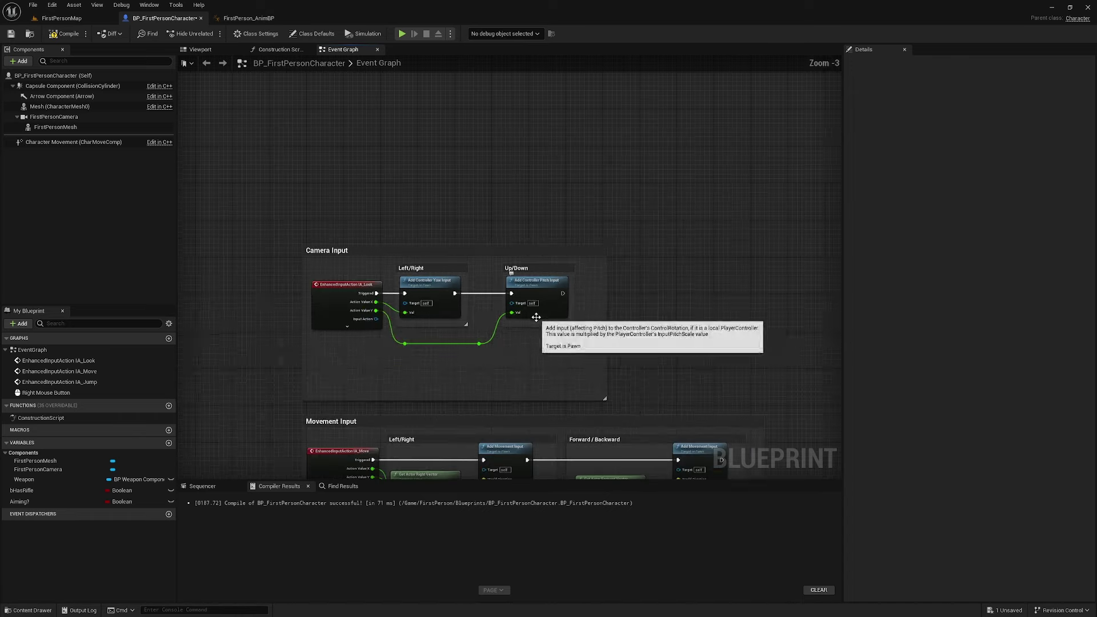
pyautogui.scroll(-2, 592, 363)
pyautogui.moveTo(592, 363)
pyautogui.mouseDown(button='right')
pyautogui.moveTo(614, 254)
pyautogui.moveTo(516, 235)
pyautogui.mouseUp(button='right')
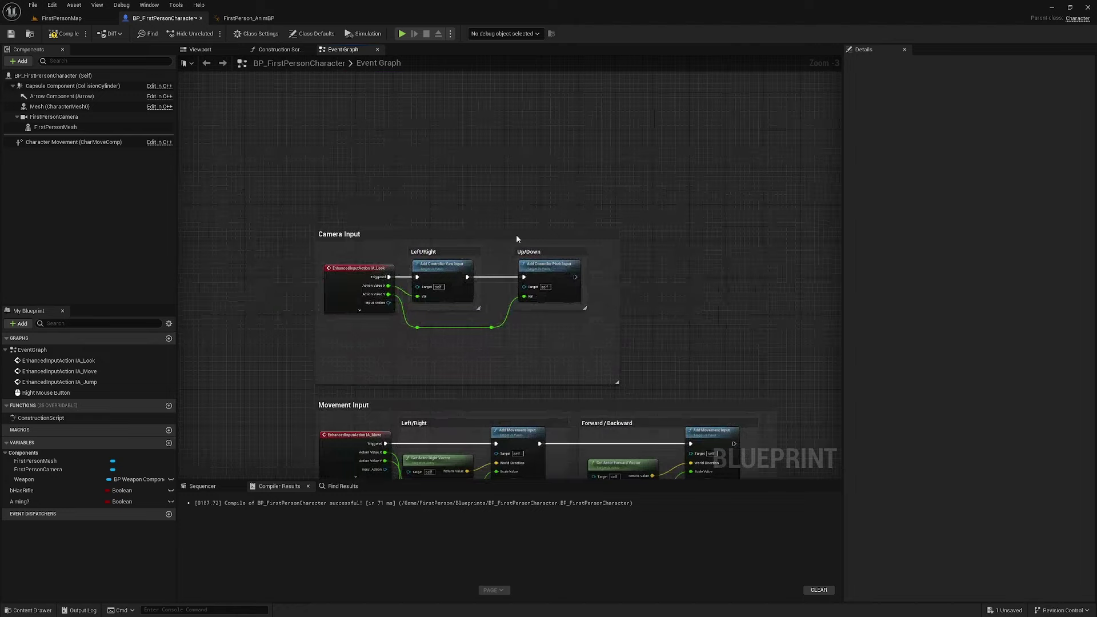
pyautogui.moveTo(608, 501)
pyautogui.mouseDown(button='right')
pyautogui.moveTo(609, 255)
pyautogui.moveTo(650, 115)
pyautogui.mouseUp(button='right')
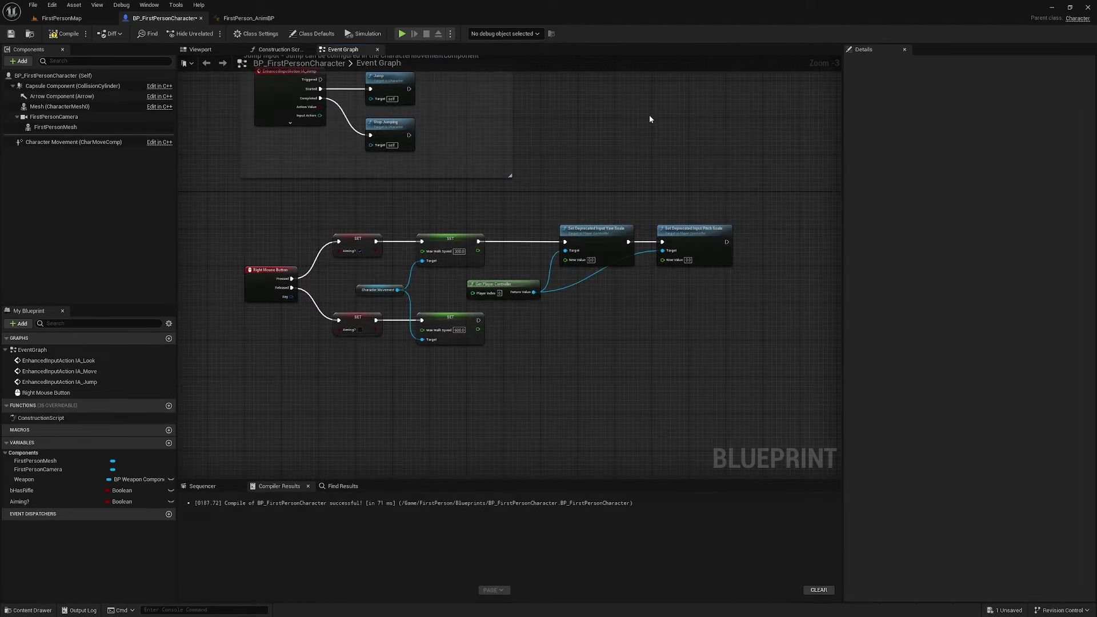
pyautogui.scroll(3, 624, 287)
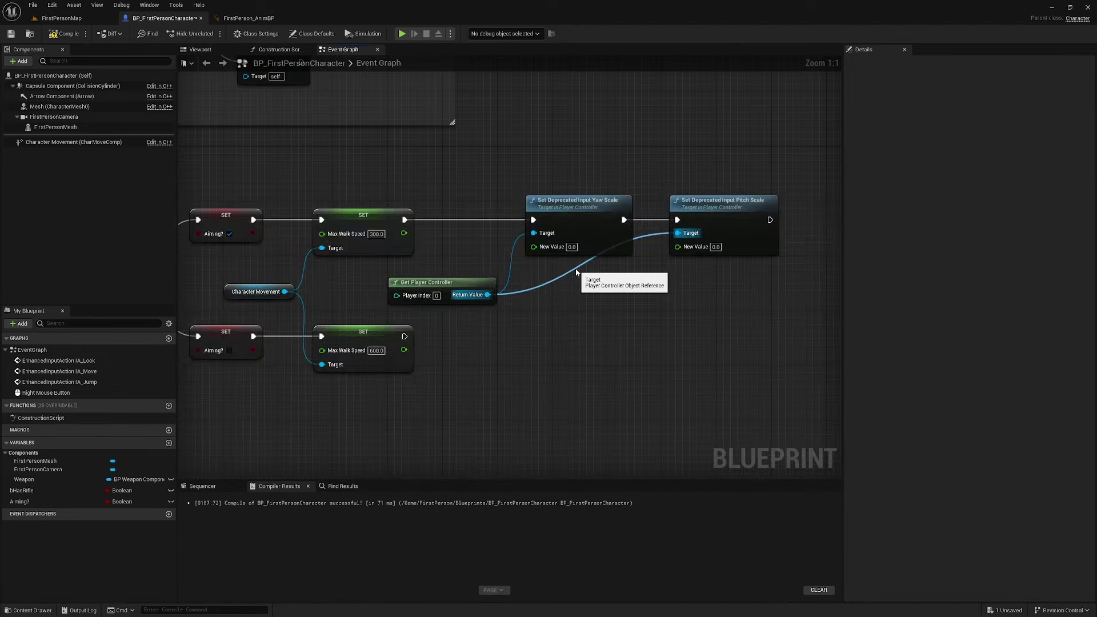
# Reroute the controller wire and copy both scale nodes after the 600 SET, targeting the controller
pyautogui.doubleClick(576, 268)
pyautogui.moveTo(581, 274); pyautogui.dragTo(643, 301)
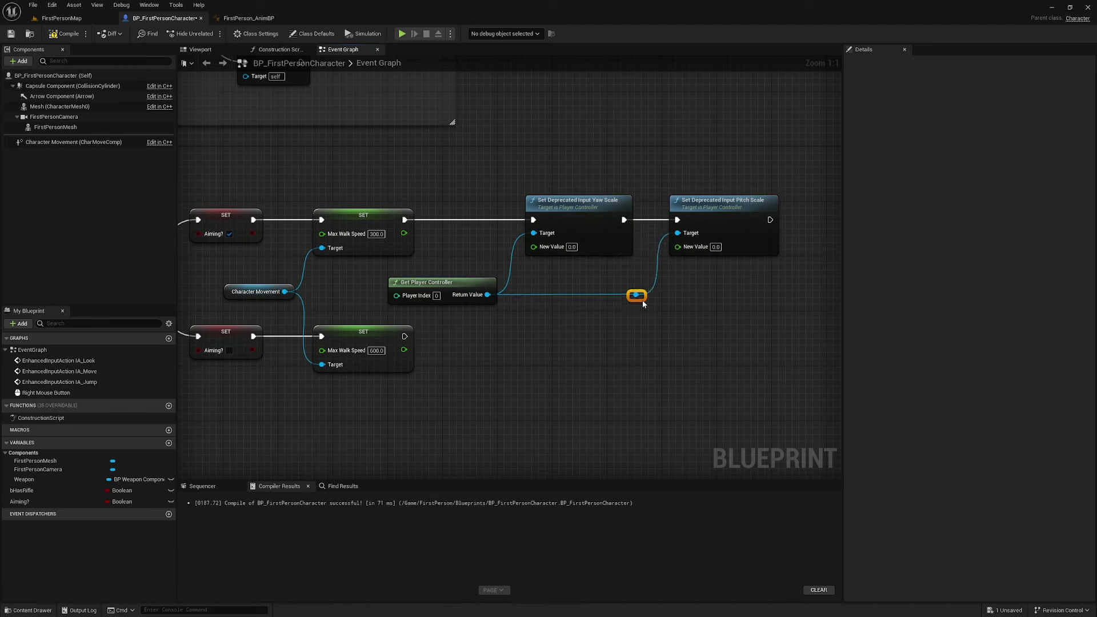
pyautogui.moveTo(772, 267); pyautogui.dragTo(572, 228)
pyautogui.hotkey('ctrl', 'c')
pyautogui.hotkey('ctrl', 'v')
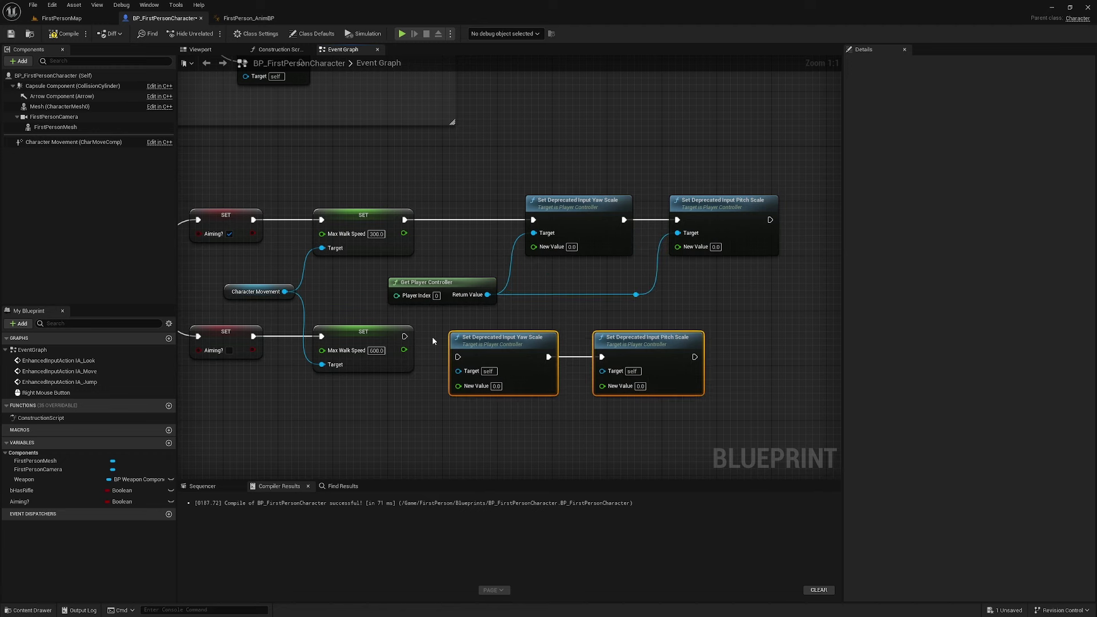
pyautogui.moveTo(404, 336)
pyautogui.mouseDown()
pyautogui.moveTo(457, 360)
pyautogui.moveTo(555, 336)
pyautogui.mouseUp()
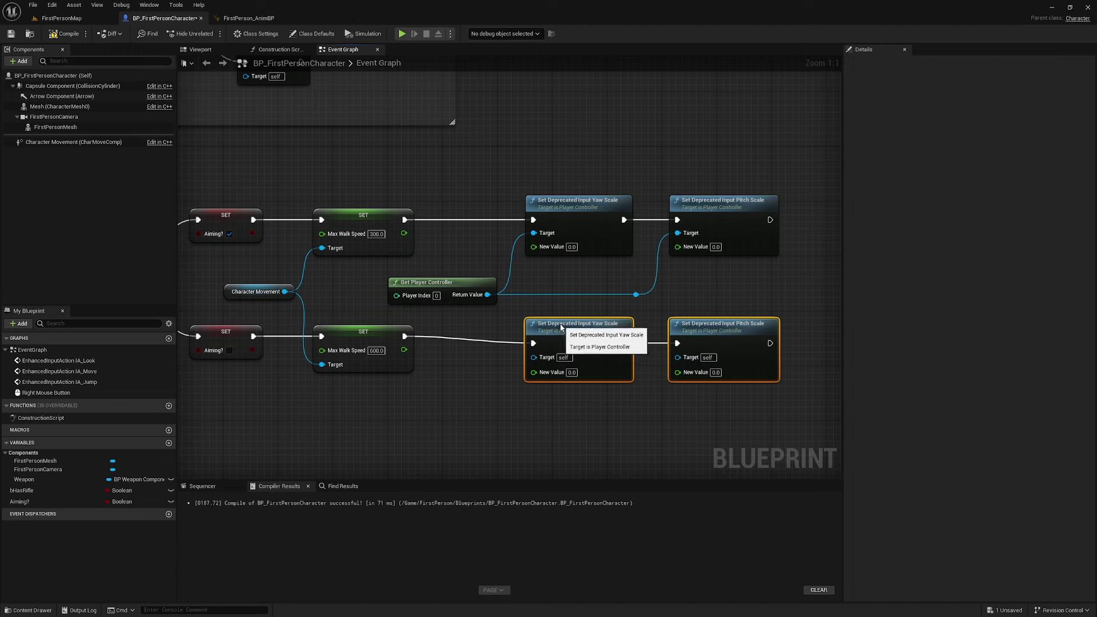
pyautogui.moveTo(488, 295); pyautogui.dragTo(533, 350)
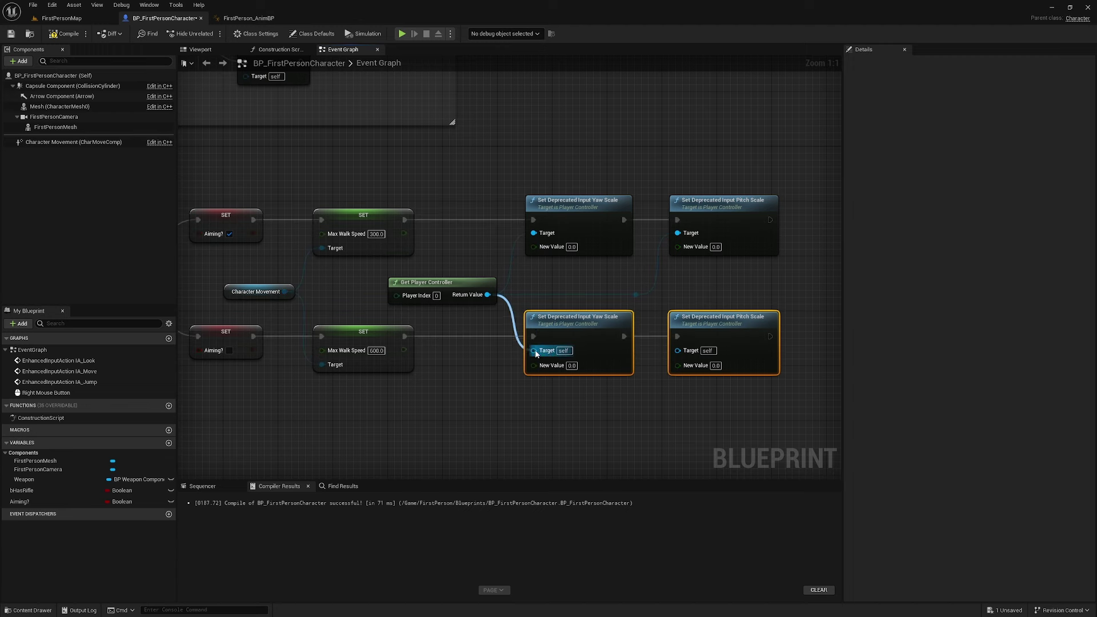
pyautogui.moveTo(637, 295); pyautogui.dragTo(677, 350)
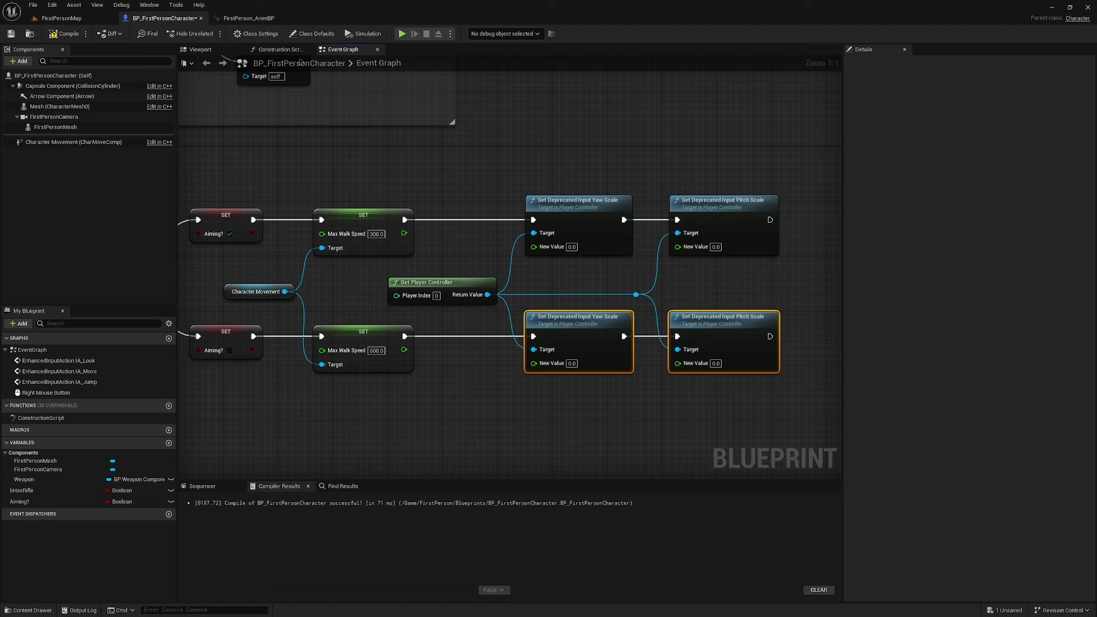
# Set aiming yaw 0.4 and pitch -0.3, and release yaw 0.6 and pitch -0.55
pyautogui.click(572, 247)
pyautogui.write('0.4')
pyautogui.click(716, 247)
pyautogui.click(572, 364)
pyautogui.write('0')
pyautogui.write('.6')
pyautogui.press('Return')
pyautogui.click(717, 365)
pyautogui.write('-0.55')
pyautogui.press('Return')
pyautogui.click(750, 290)
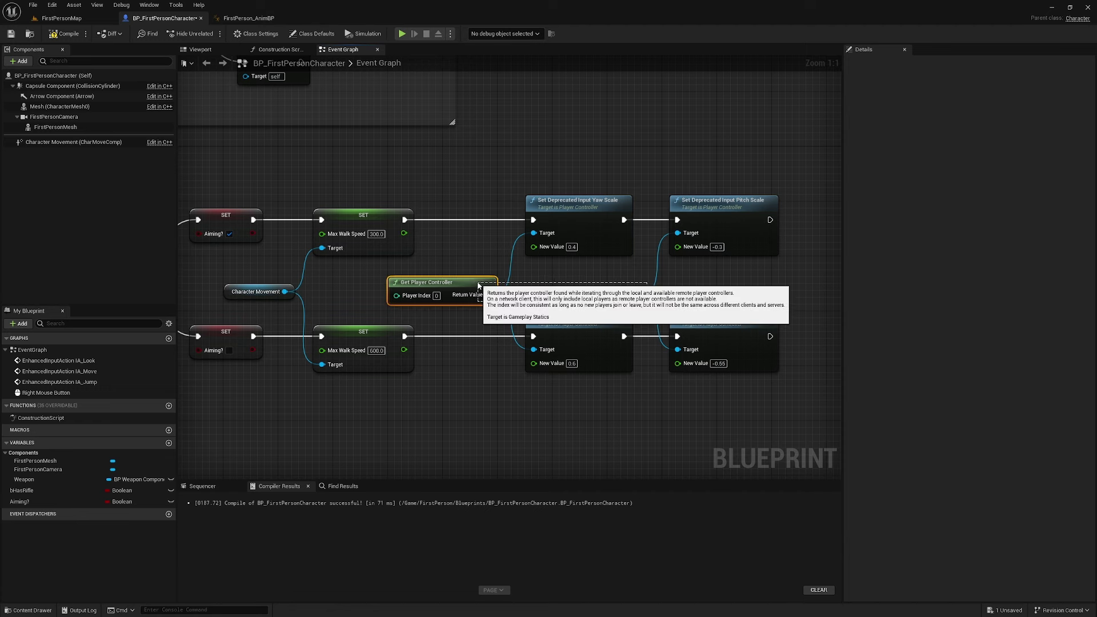
# Nudge Get Player Controller up, then marquee-select it with the lower Yaw and Pitch Scale nodes
pyautogui.moveTo(479, 286); pyautogui.dragTo(479, 280)
pyautogui.click(493, 192)
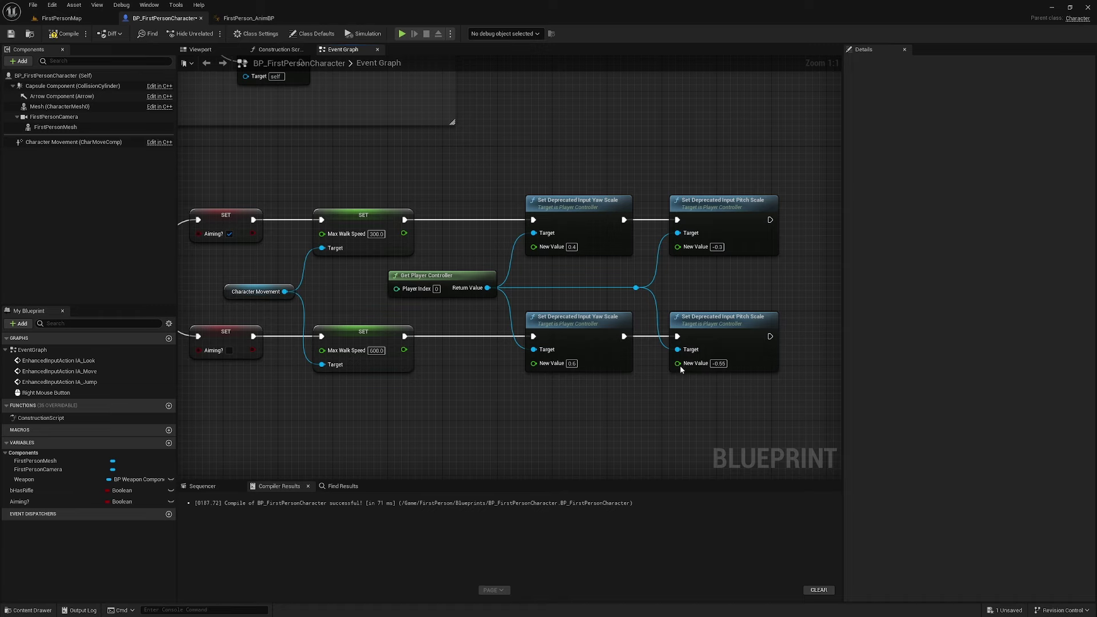
pyautogui.moveTo(750, 447); pyautogui.dragTo(699, 368, button='right')
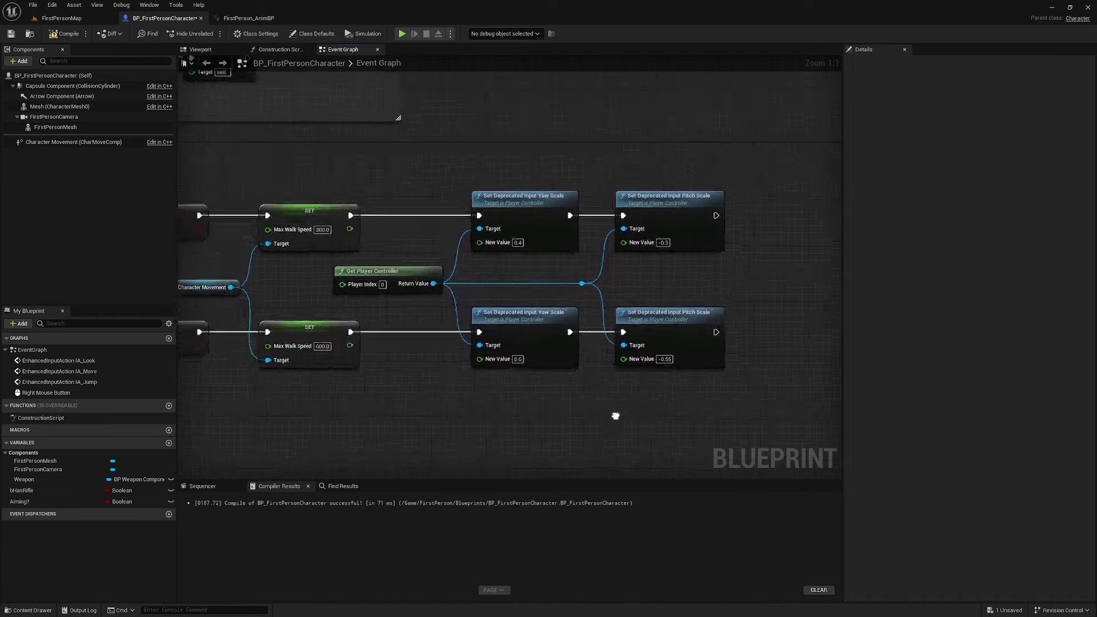
pyautogui.moveTo(698, 328); pyautogui.dragTo(574, 343, button='right')
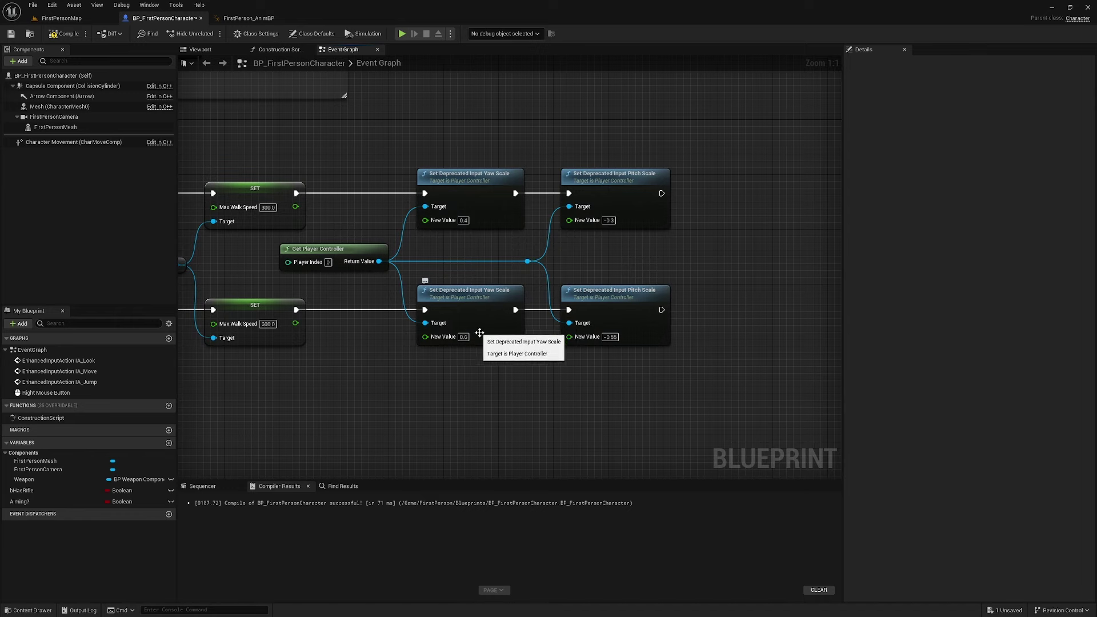
pyautogui.moveTo(597, 348); pyautogui.dragTo(668, 362, button='right')
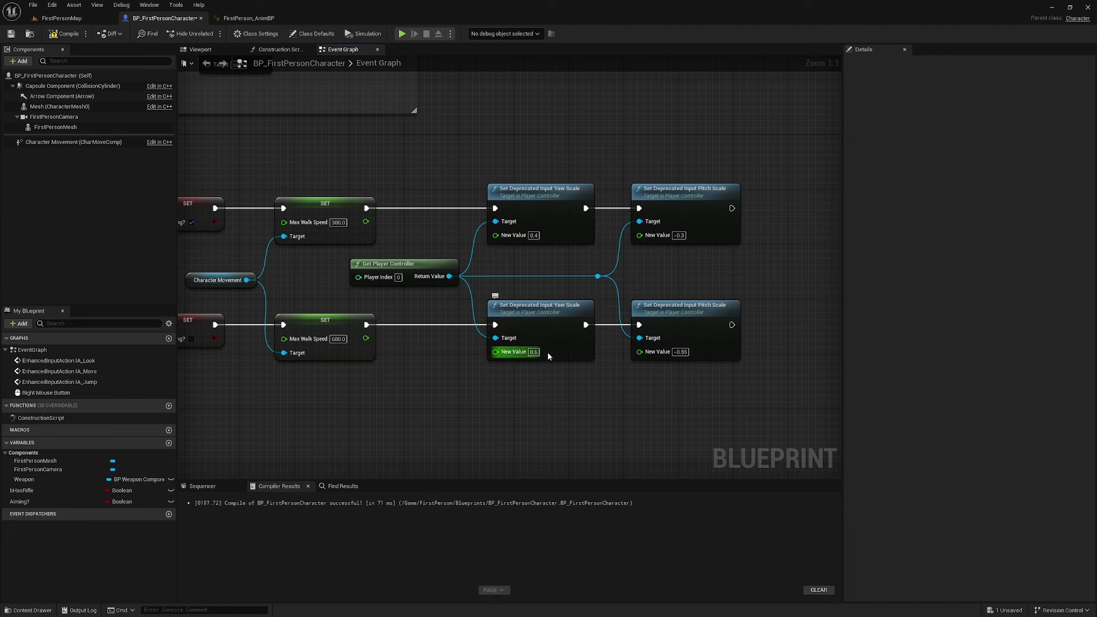
pyautogui.moveTo(693, 376); pyautogui.dragTo(420, 277)
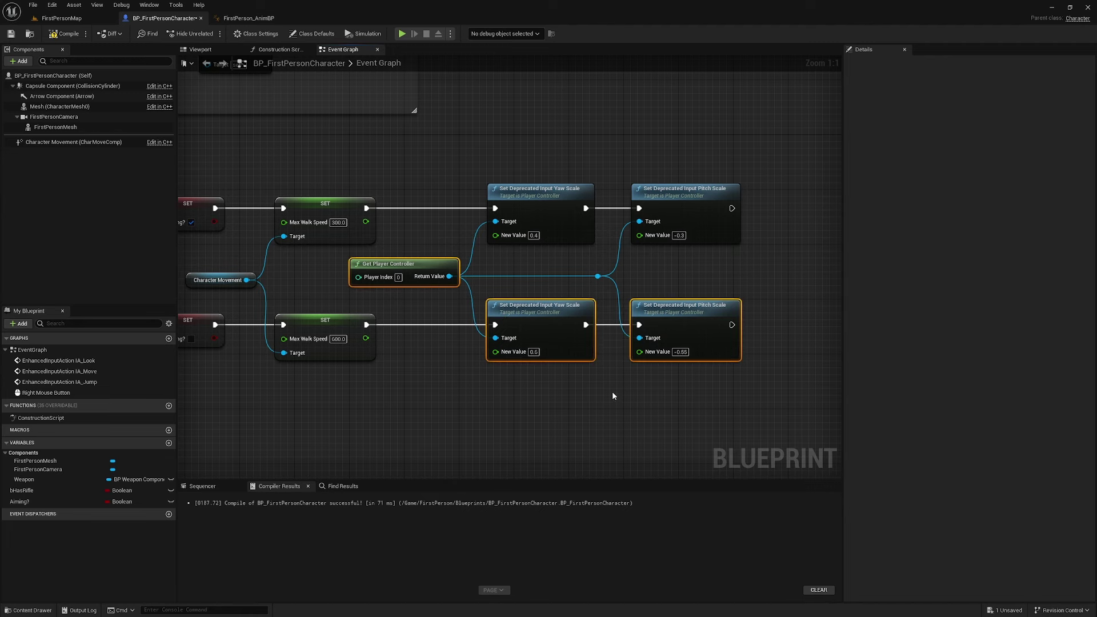
pyautogui.scroll(-5, 613, 395)
# Position the copied Get Player Controller and scale nodes above the Camera Input section
pyautogui.scroll(3, 512, 249)
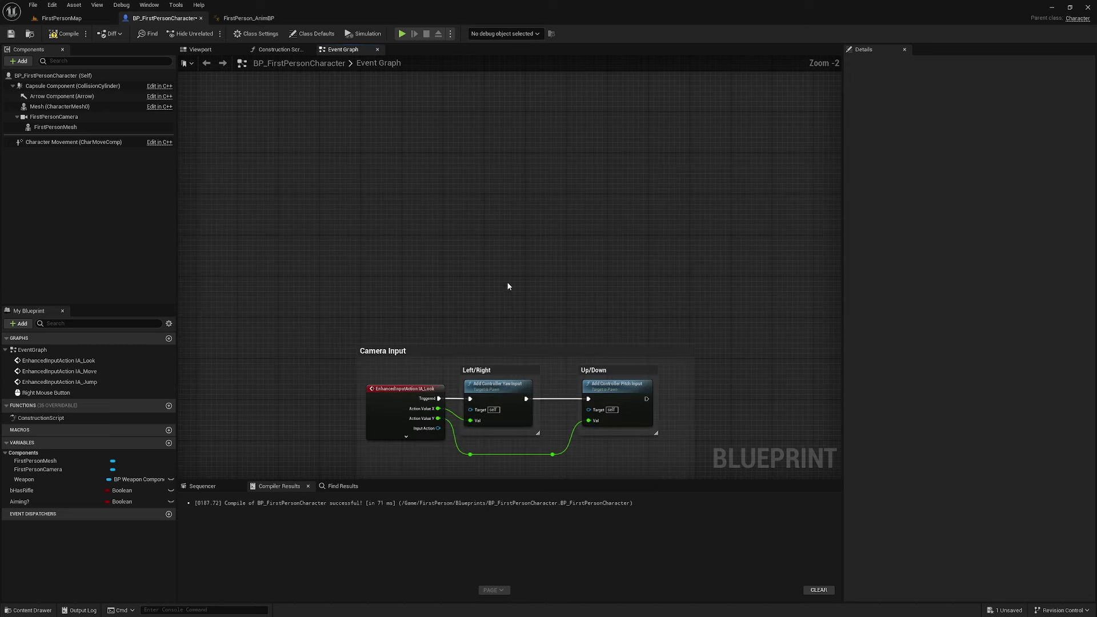
pyautogui.moveTo(540, 305); pyautogui.dragTo(549, 245)
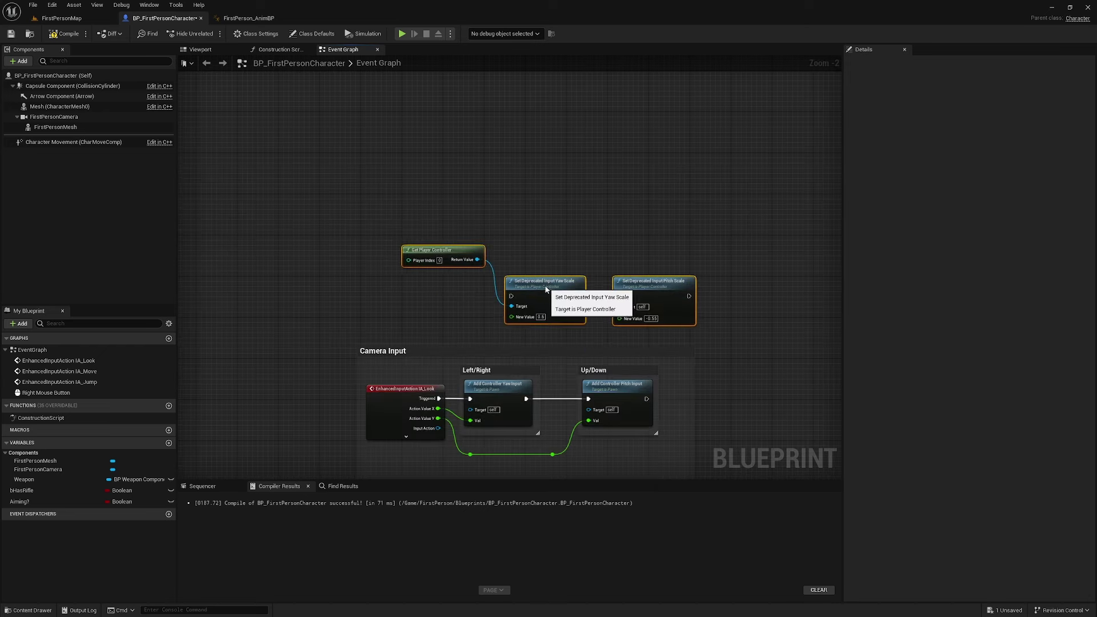
pyautogui.click(414, 334)
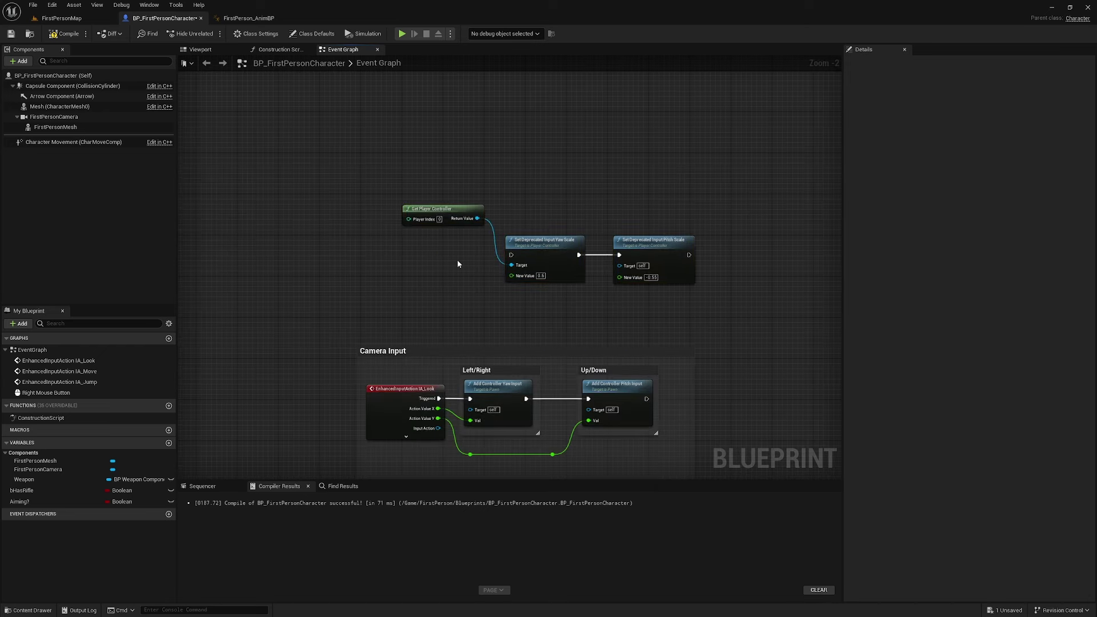
pyautogui.scroll(2, 442, 249)
pyautogui.moveTo(446, 203)
pyautogui.mouseDown()
pyautogui.moveTo(580, 342)
pyautogui.moveTo(681, 272)
pyautogui.mouseUp()
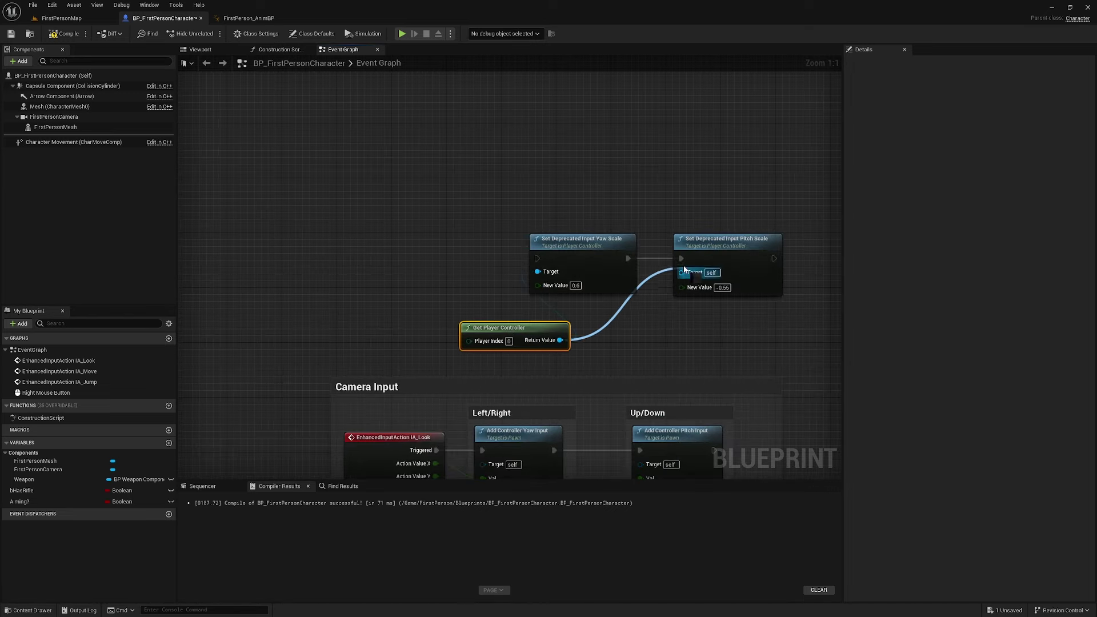
pyautogui.click(409, 275)
# Add Event BeginPlay and wire its exec into the copied Set Deprecated Input Yaw Scale node
pyautogui.rightClick(387, 263)
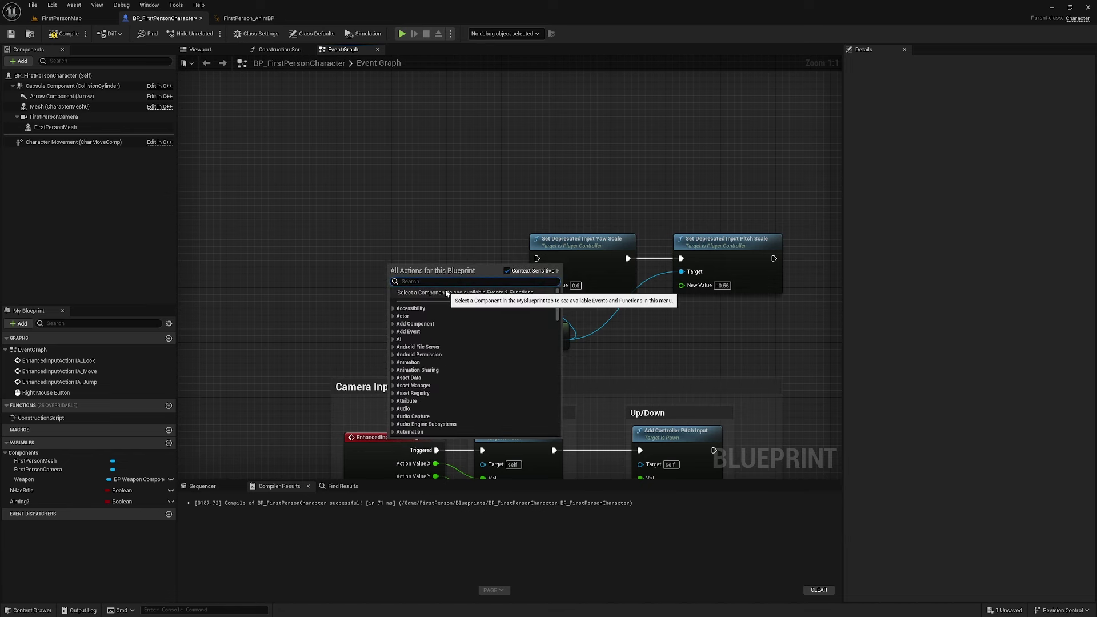
pyautogui.write('event begin')
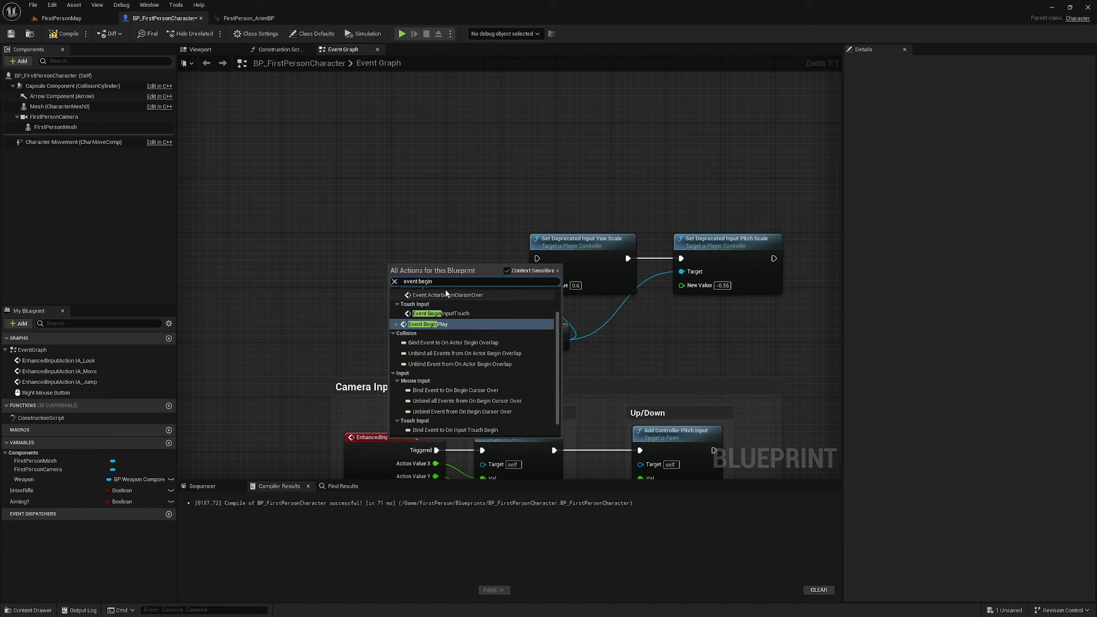
pyautogui.press('Return')
pyautogui.moveTo(443, 281); pyautogui.dragTo(539, 264)
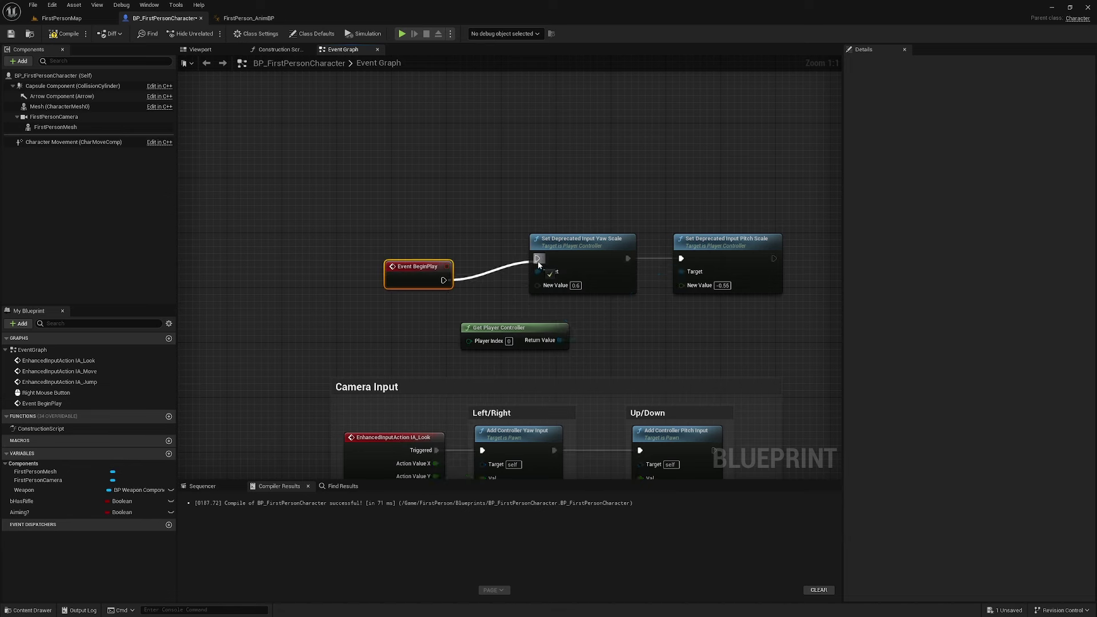
pyautogui.click(445, 311)
pyautogui.moveTo(444, 312); pyautogui.dragTo(351, 0, button='right')
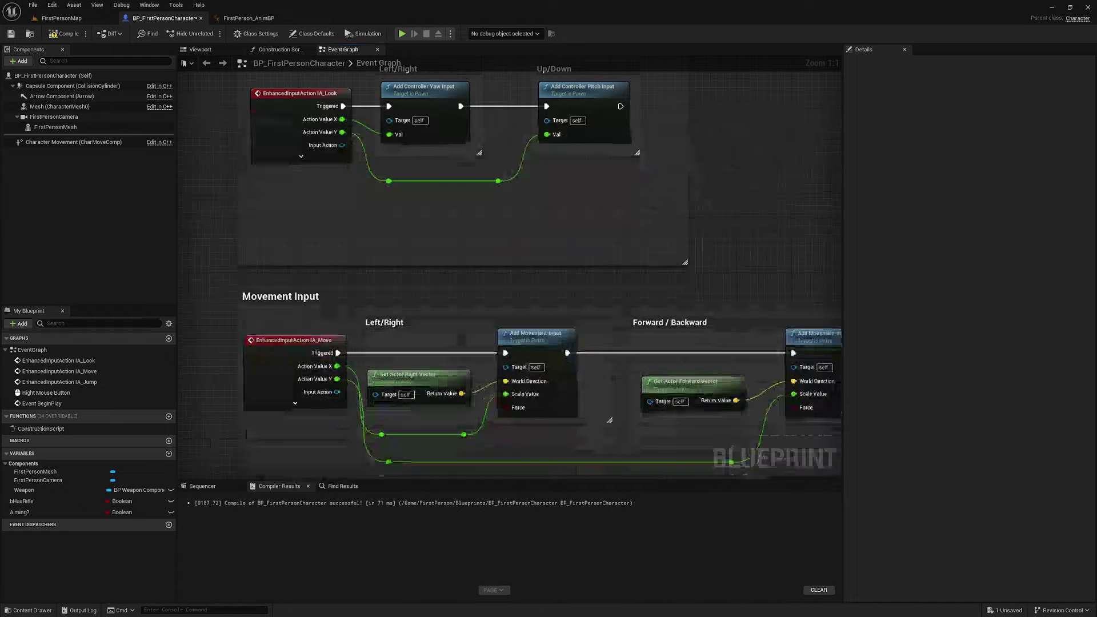
pyautogui.moveTo(449, 292); pyautogui.dragTo(449, 171, button='right')
pyautogui.scroll(-3, 449, 292)
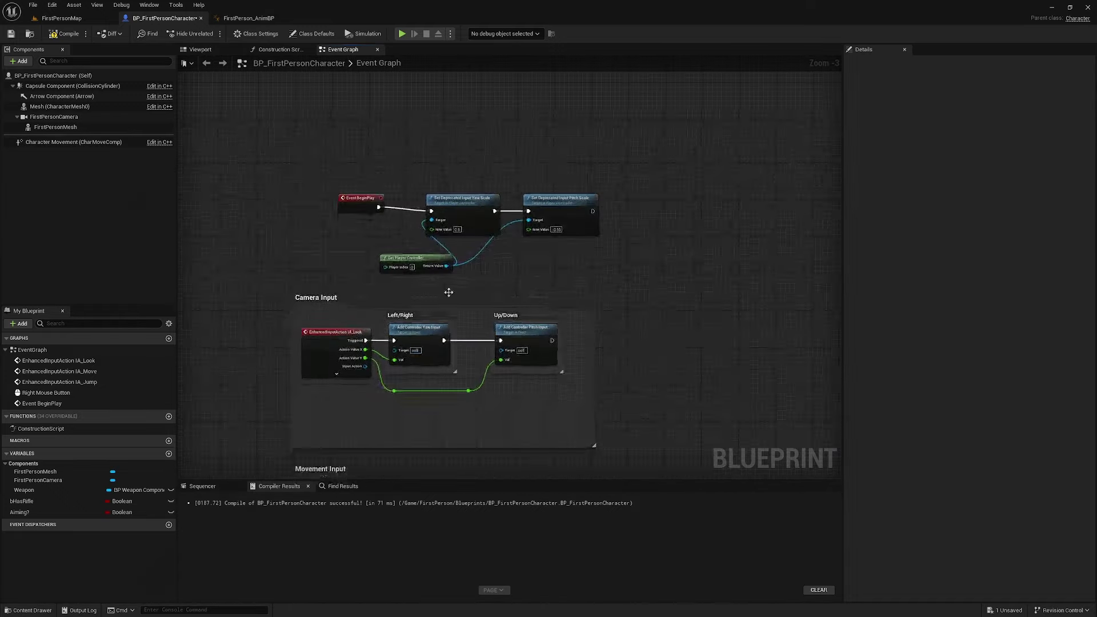
pyautogui.moveTo(473, 235)
pyautogui.mouseDown(button='right')
pyautogui.moveTo(674, 245)
pyautogui.moveTo(522, 309)
pyautogui.moveTo(499, 284)
pyautogui.mouseUp(button='right')
pyautogui.scroll(-2, 568, 228)
pyautogui.scroll(2, 663, 233)
pyautogui.scroll(1, 499, 283)
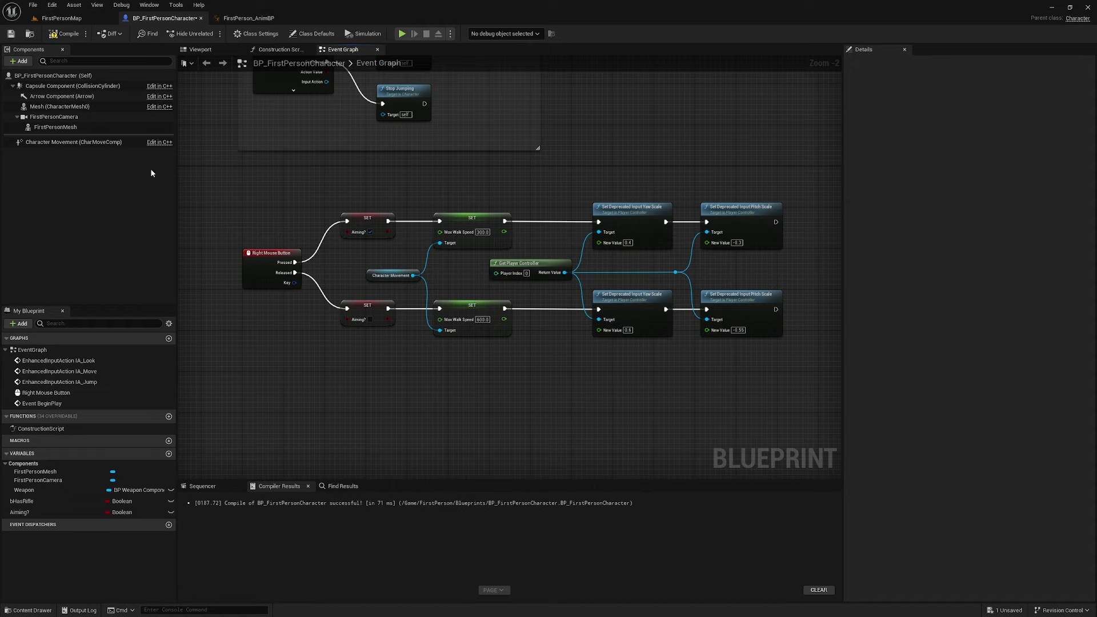
# Play FirstPersonMap, walk toward the blue cube and back, then stop the session with Esc
pyautogui.click(61, 18)
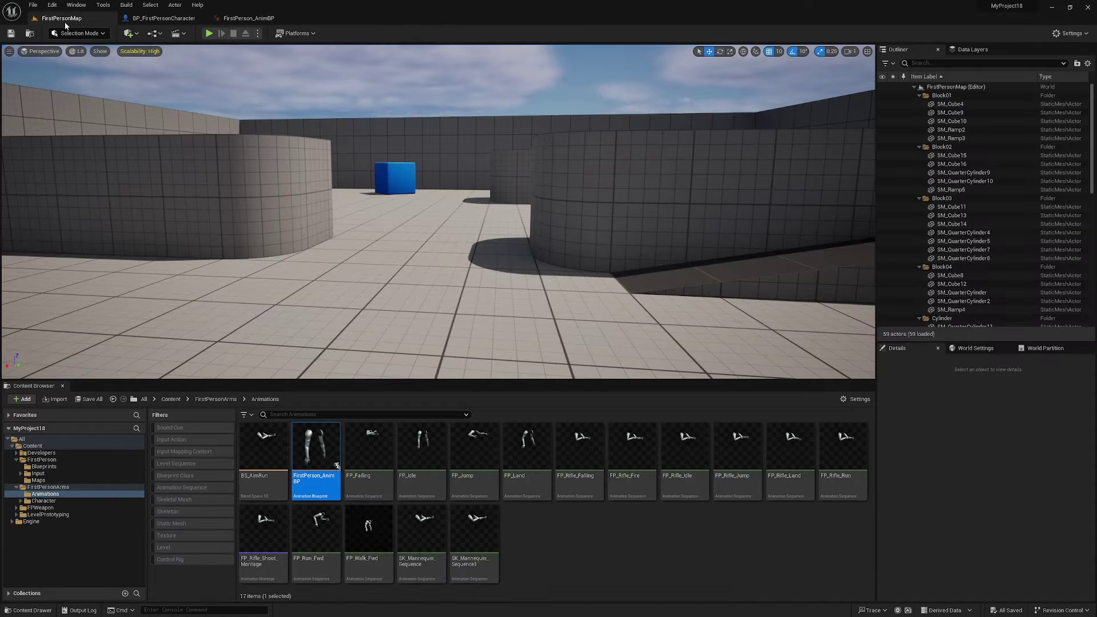
pyautogui.click(208, 33)
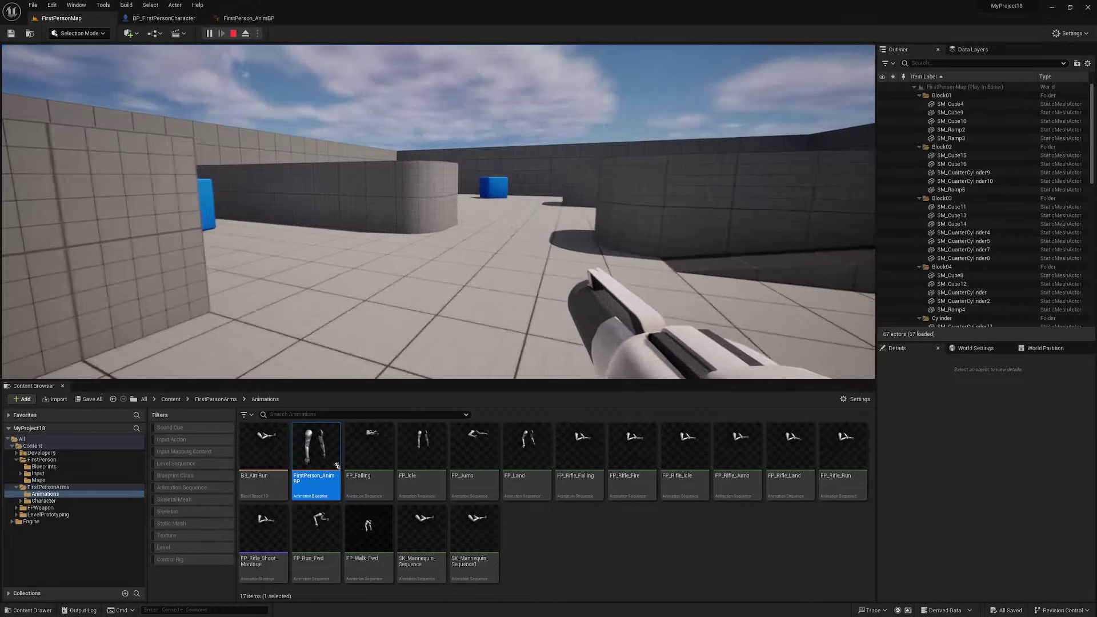
pyautogui.press('w')
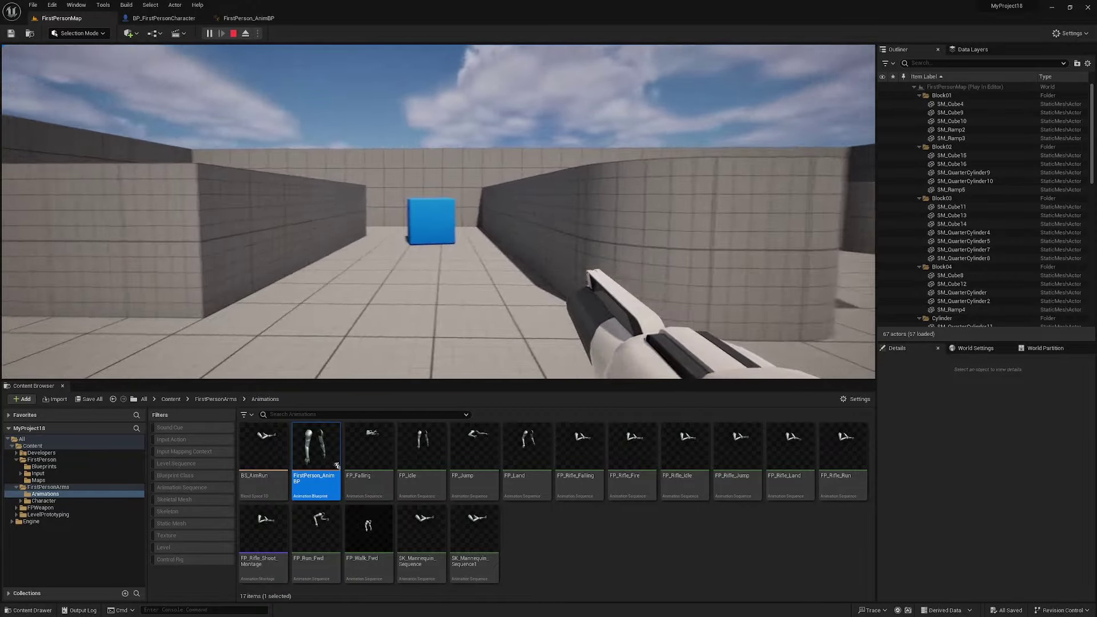
pyautogui.press('s')
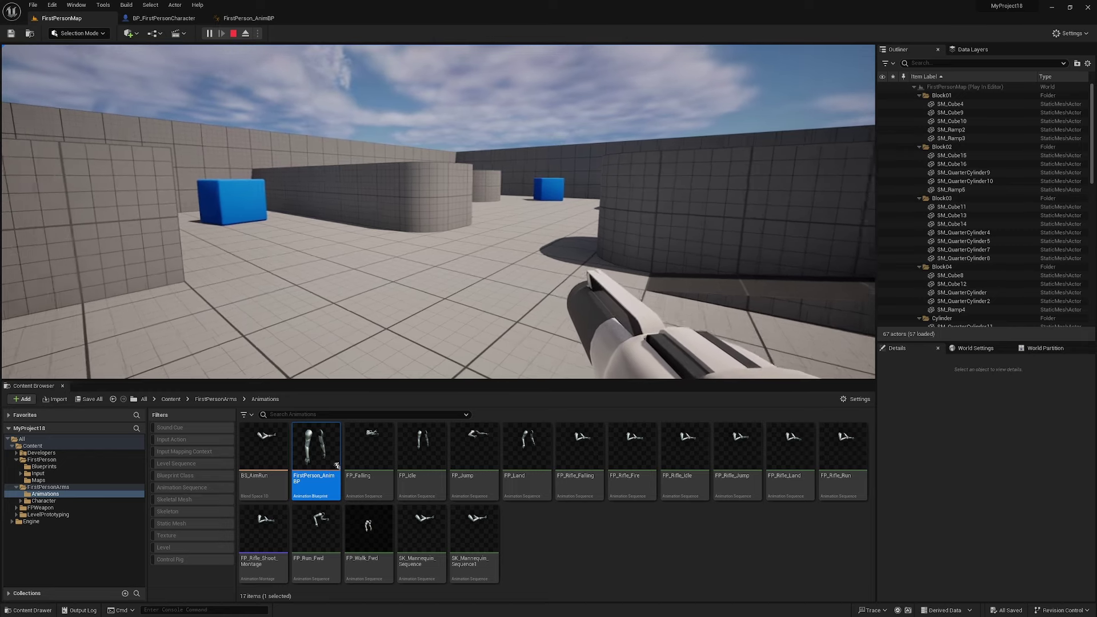
pyautogui.press('Escape')
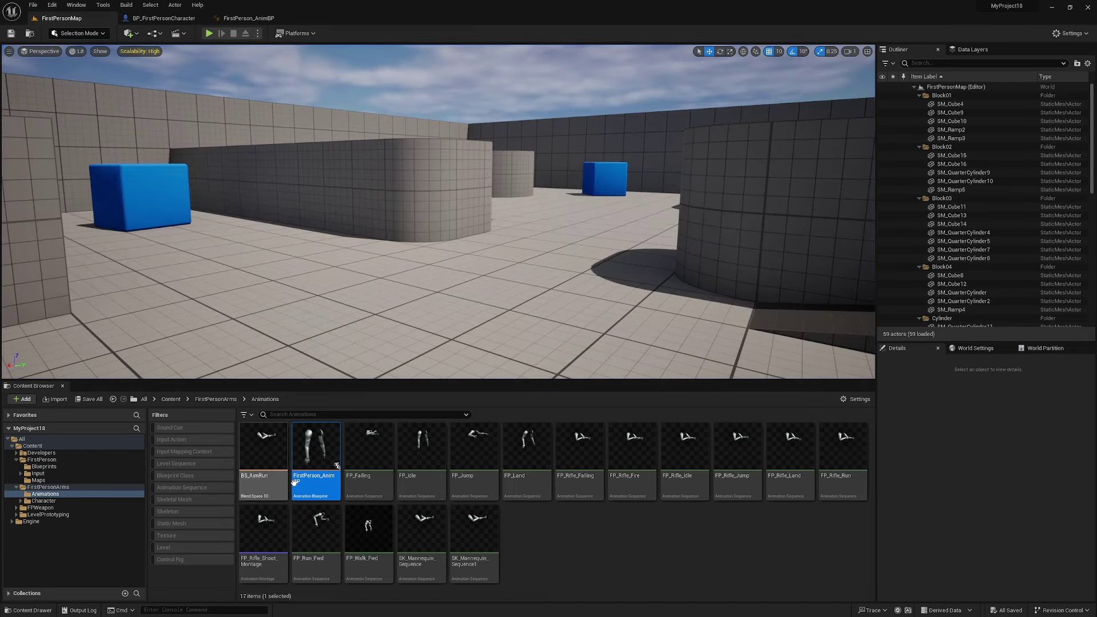
# Add a Timeline node beside the Pitch Scale nodes in BP_FirstPersonCharacter
pyautogui.click(159, 19)
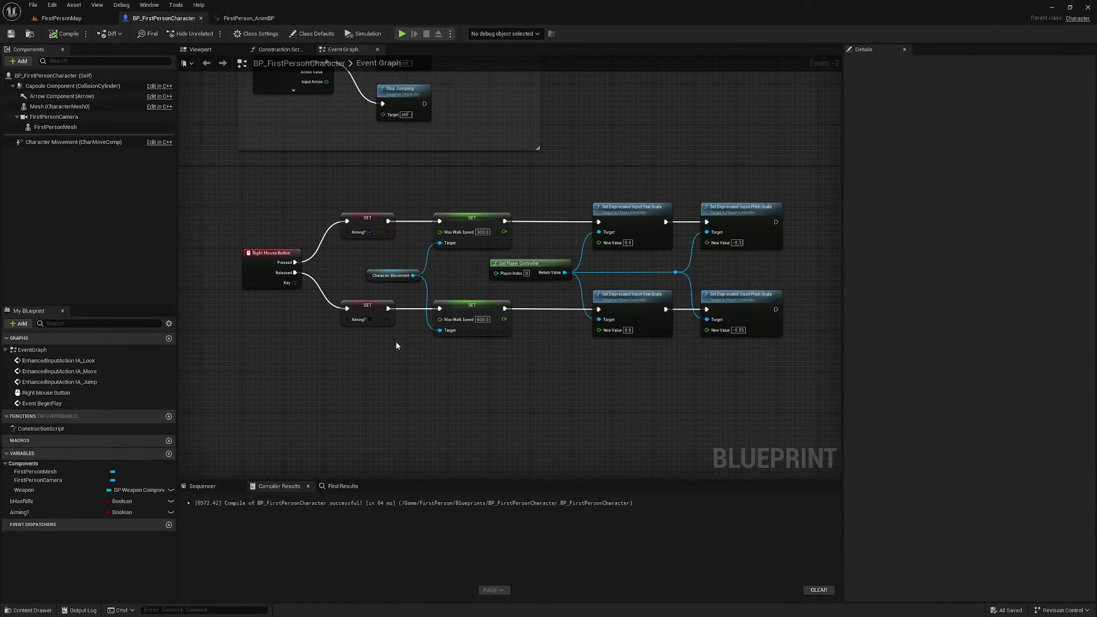
pyautogui.moveTo(720, 421); pyautogui.dragTo(632, 430, button='right')
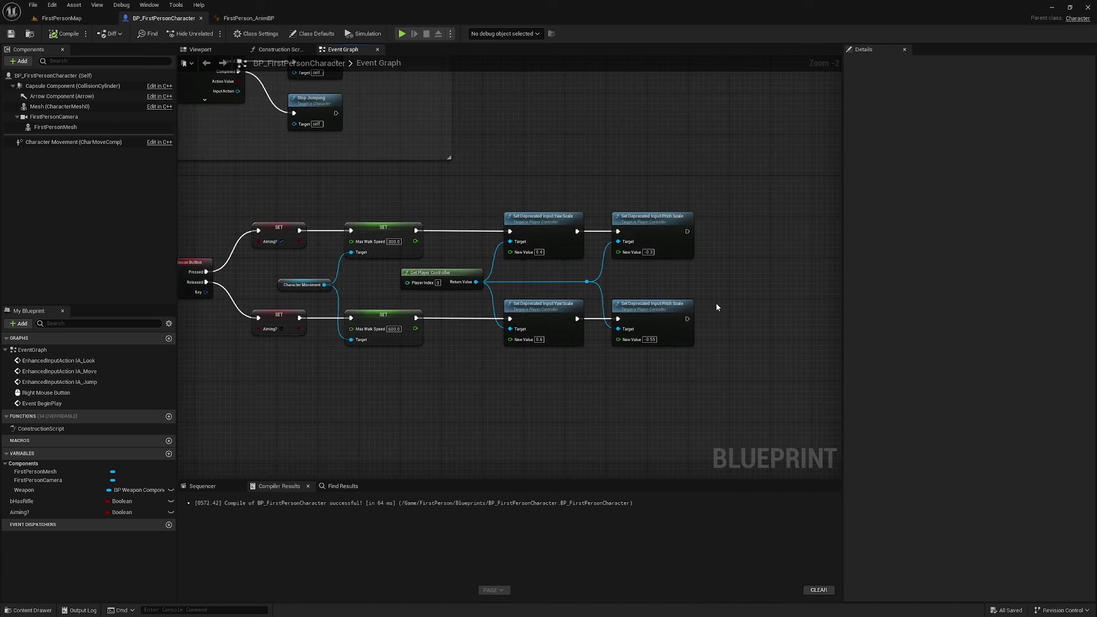
pyautogui.moveTo(784, 286); pyautogui.dragTo(570, 308, button='right')
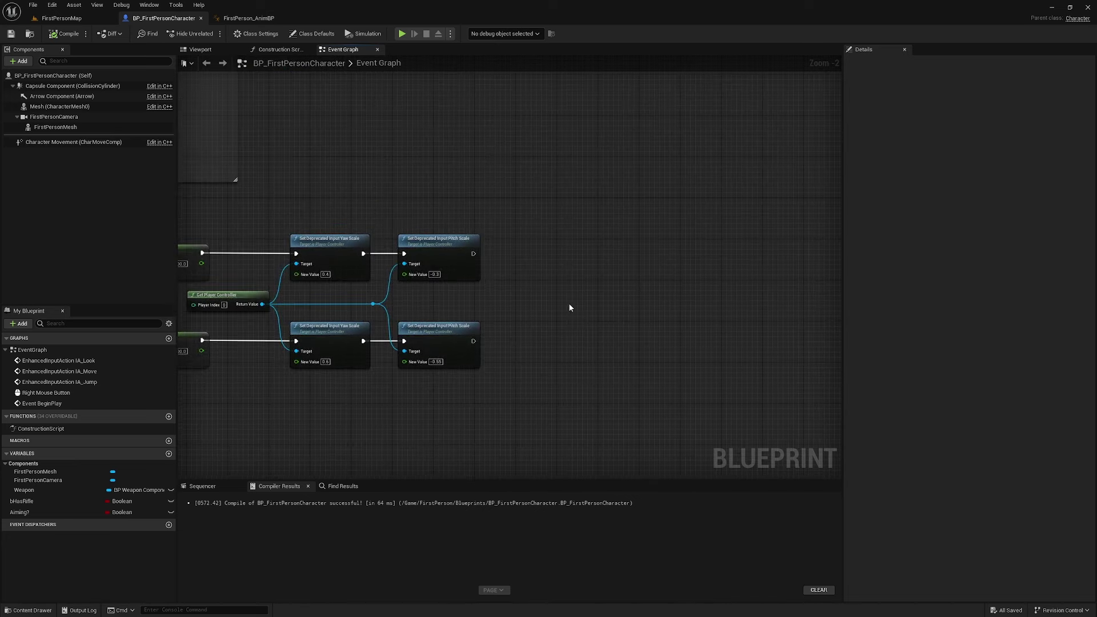
pyautogui.scroll(1, 570, 308)
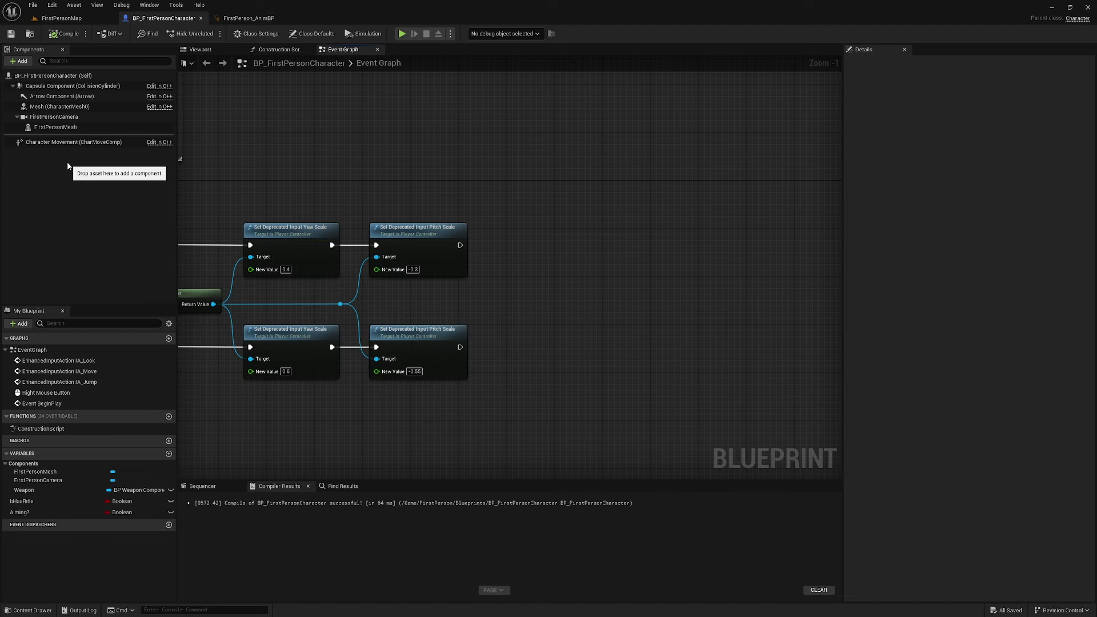
pyautogui.moveTo(553, 296); pyautogui.dragTo(552, 300, button='right')
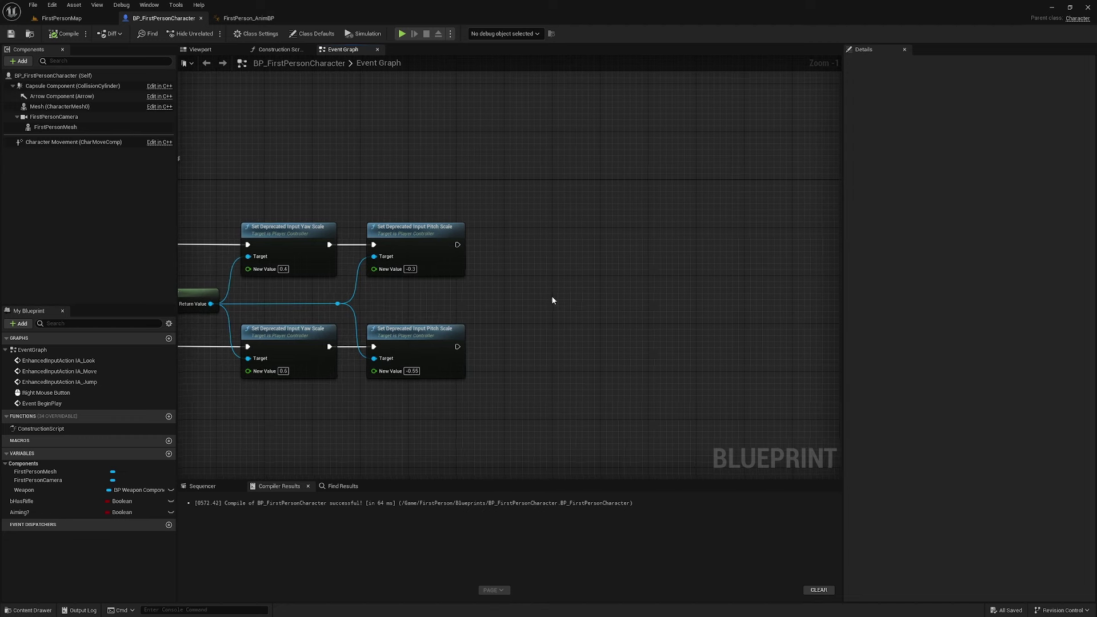
pyautogui.rightClick(635, 314)
pyautogui.write('ad')
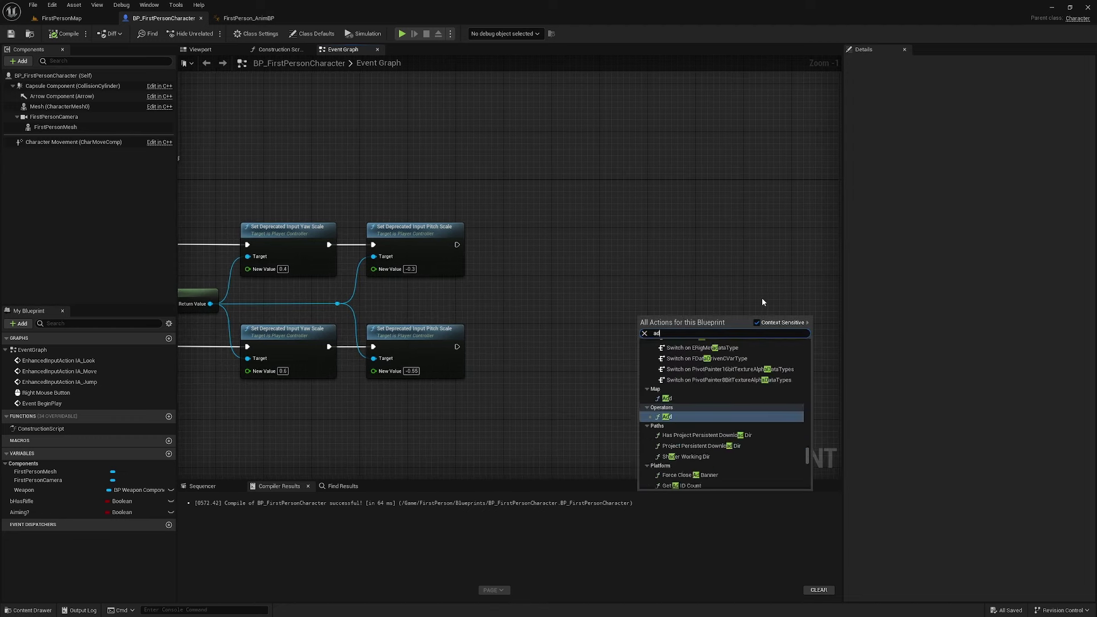
pyautogui.write('d time')
pyautogui.press('Return')
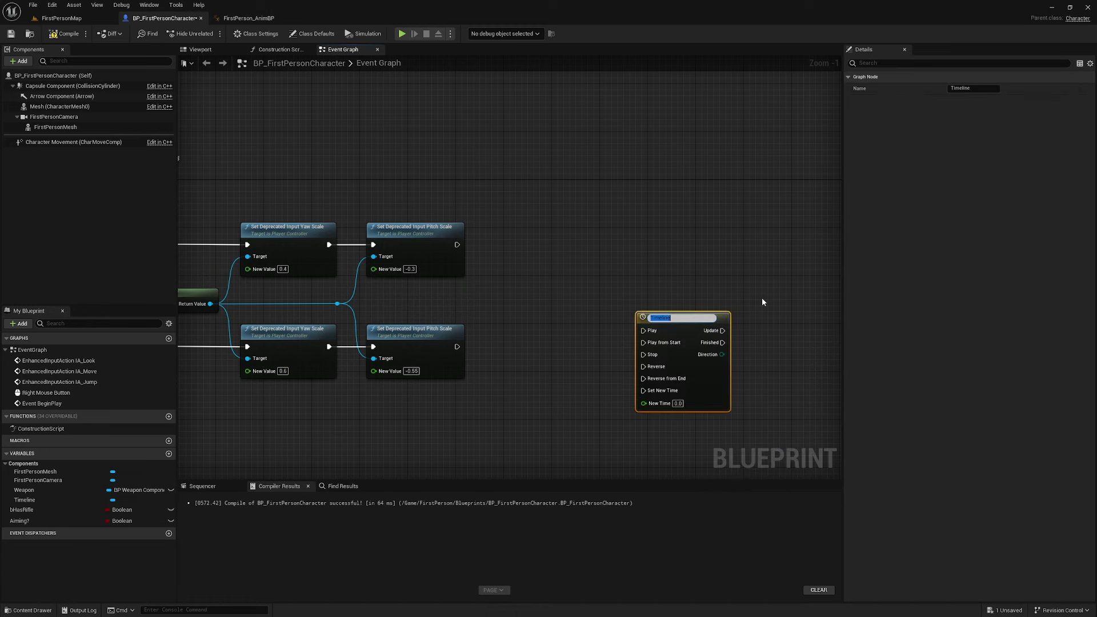
# Wire the upper Pitch Scale into Timeline Play and the lower into Reverse, then open it
pyautogui.moveTo(683, 325); pyautogui.dragTo(604, 266)
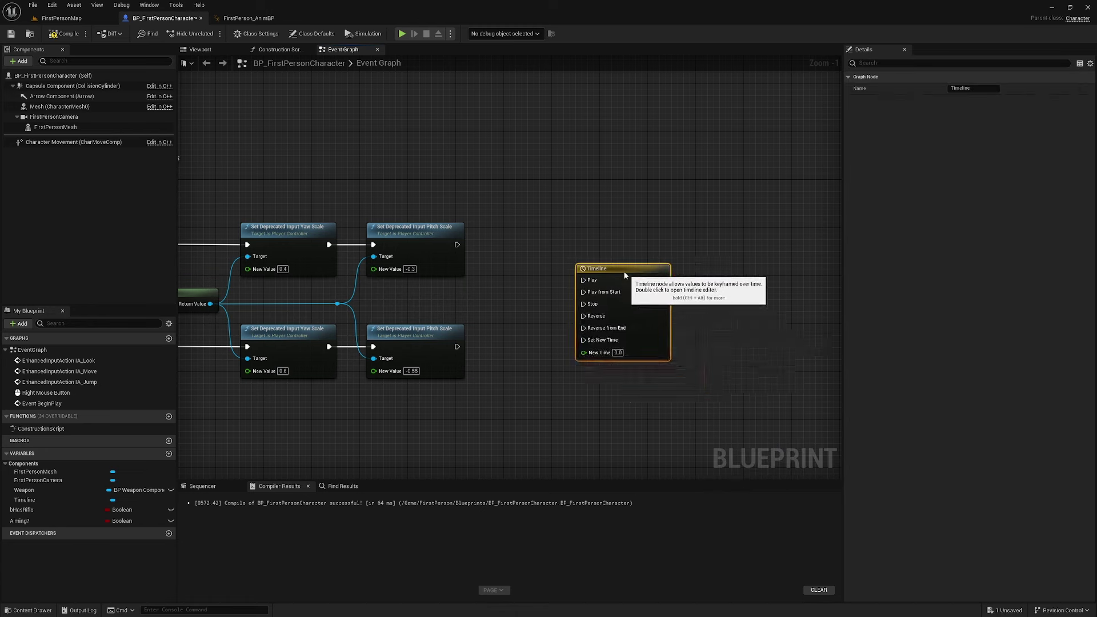
pyautogui.moveTo(456, 245); pyautogui.dragTo(565, 268)
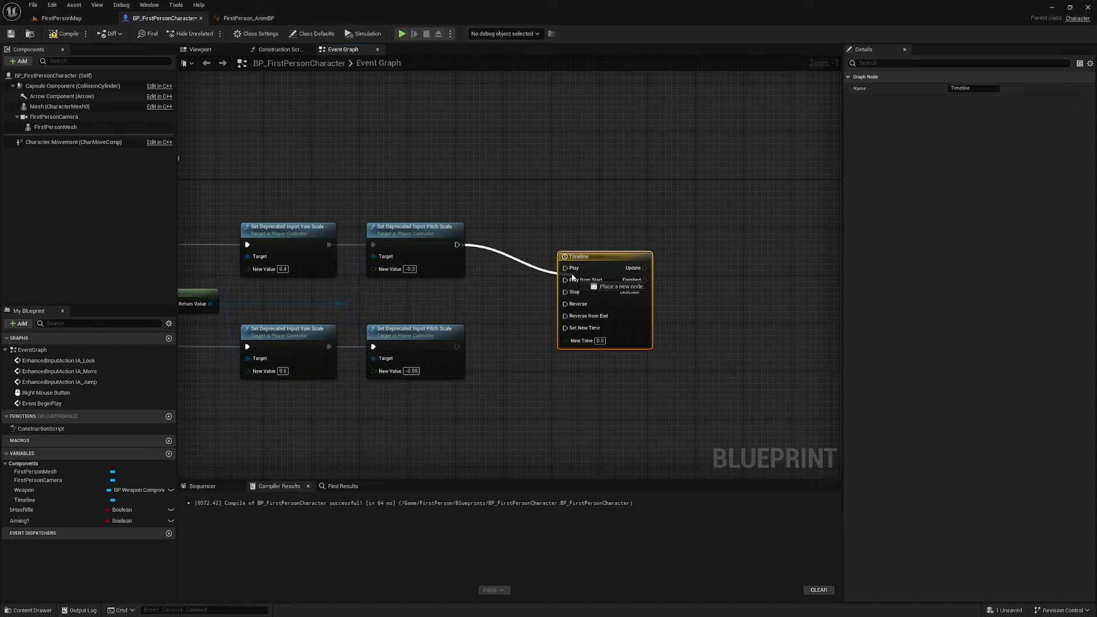
pyautogui.moveTo(334, 294)
pyautogui.mouseDown(button='right')
pyautogui.moveTo(693, 295)
pyautogui.moveTo(304, 271)
pyautogui.mouseUp(button='right')
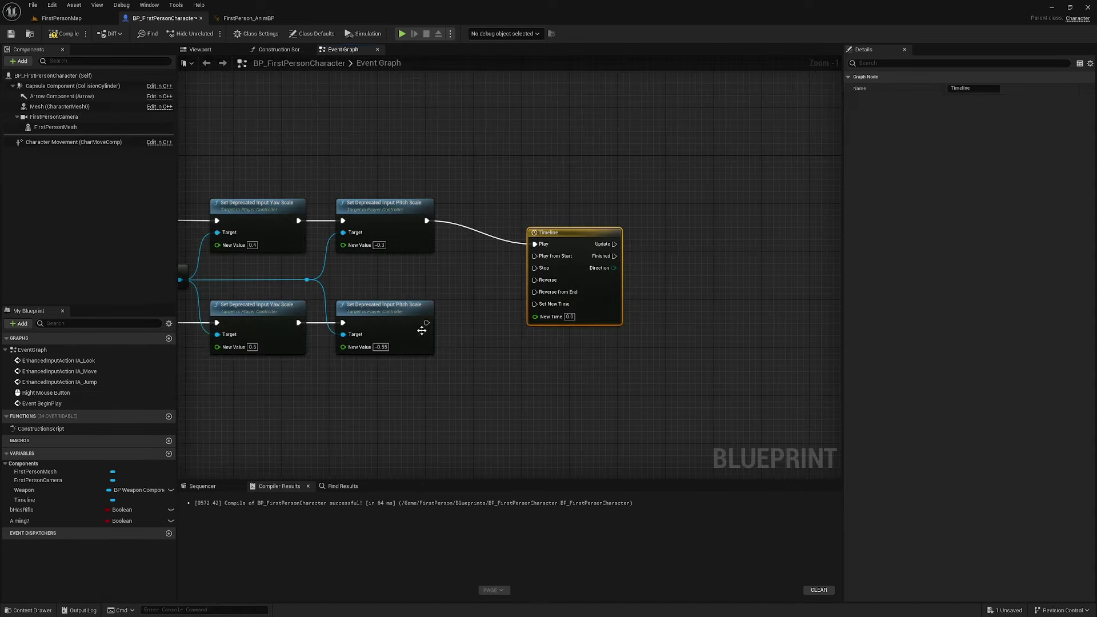
pyautogui.moveTo(427, 323); pyautogui.dragTo(540, 283)
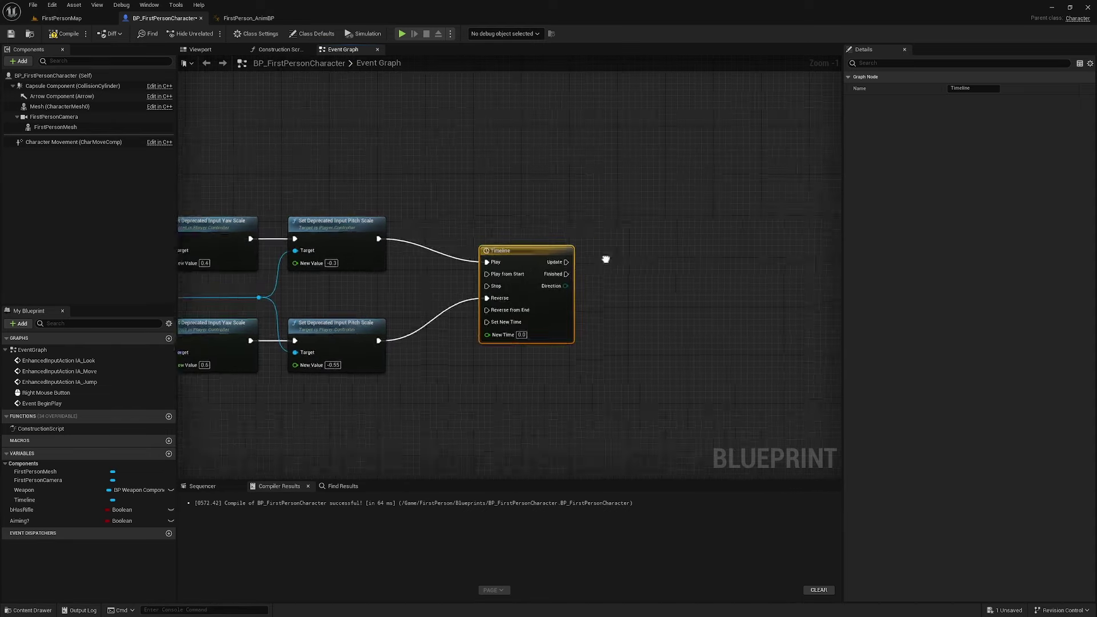
pyautogui.doubleClick(479, 292)
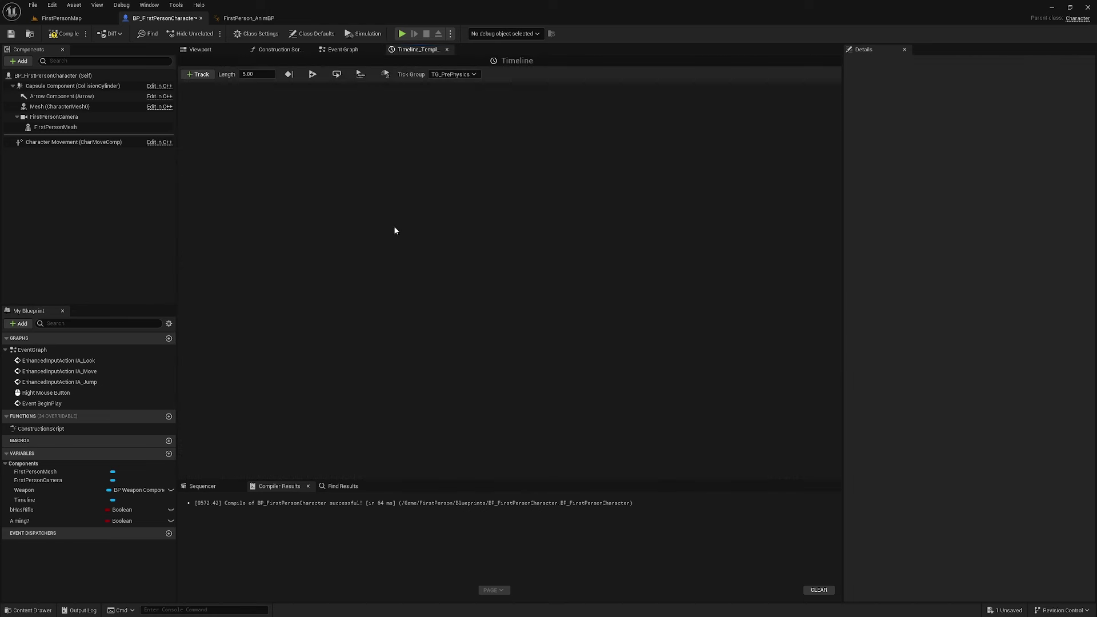
# Add float track NewTrack_0 and set the Timeline length to 0.20
pyautogui.click(204, 77)
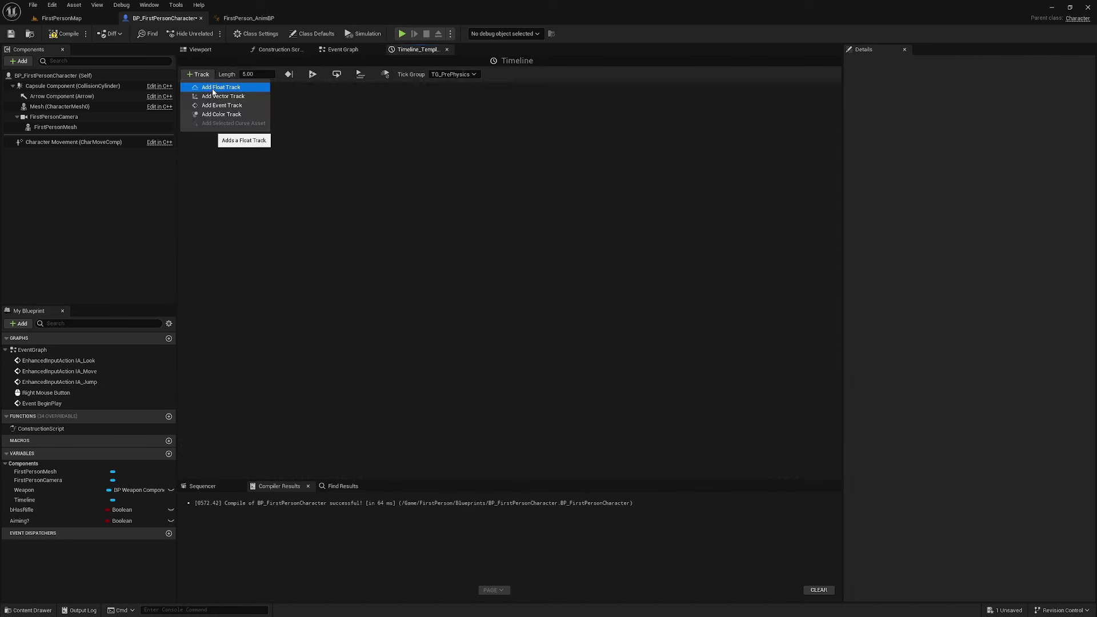
pyautogui.click(210, 87)
pyautogui.click(263, 74)
pyautogui.write('0.2')
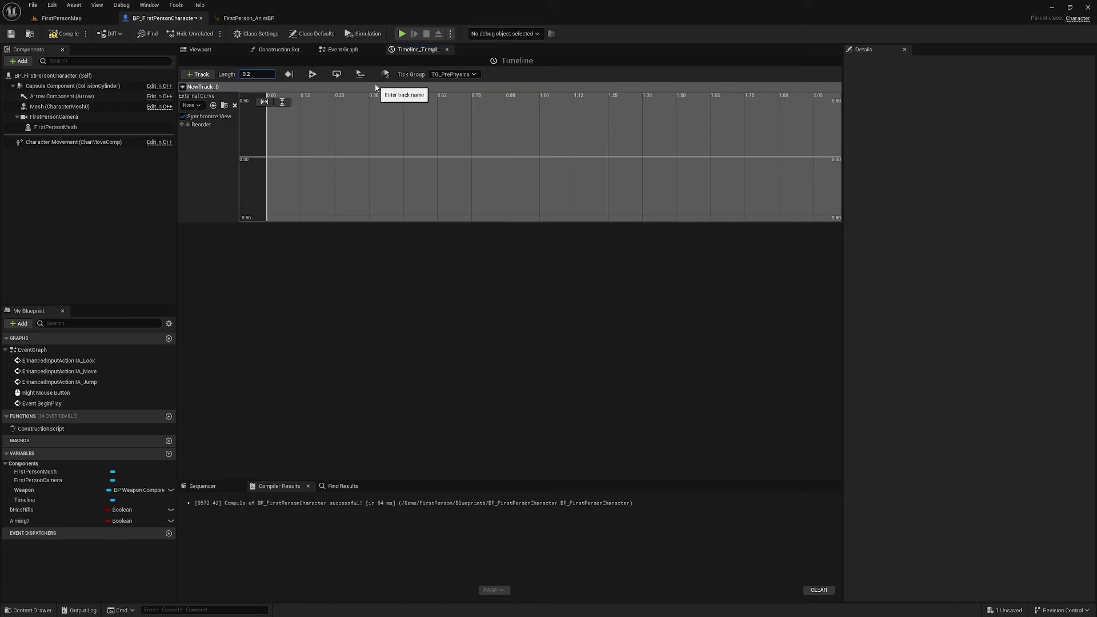
pyautogui.press('Return')
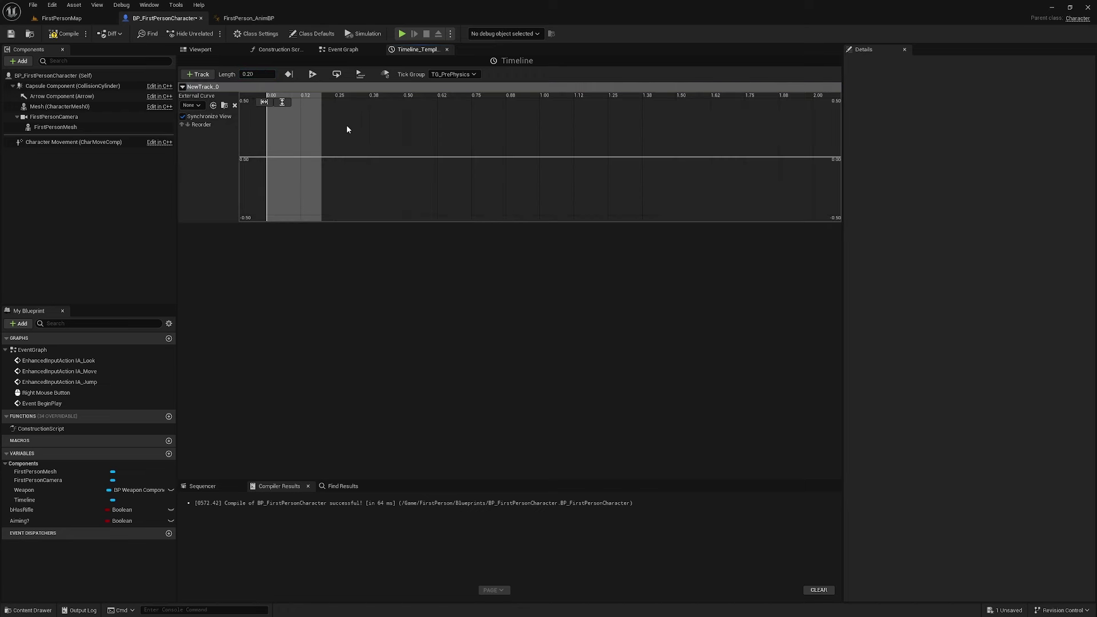
# Add two curve keys and set the first key to time 0, value 0
pyautogui.keyDown('shift'); pyautogui.click(274, 144); pyautogui.keyUp('shift')
pyautogui.keyDown('shift'); pyautogui.click(309, 140); pyautogui.keyUp('shift')
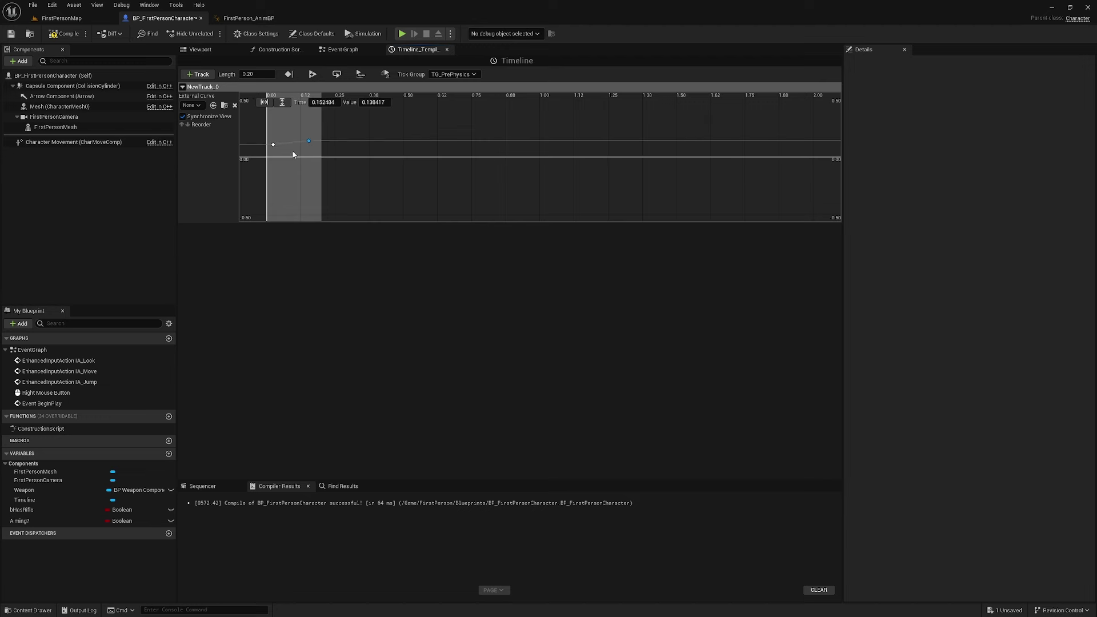
pyautogui.moveTo(276, 147)
pyautogui.click(273, 145)
pyautogui.click(325, 103)
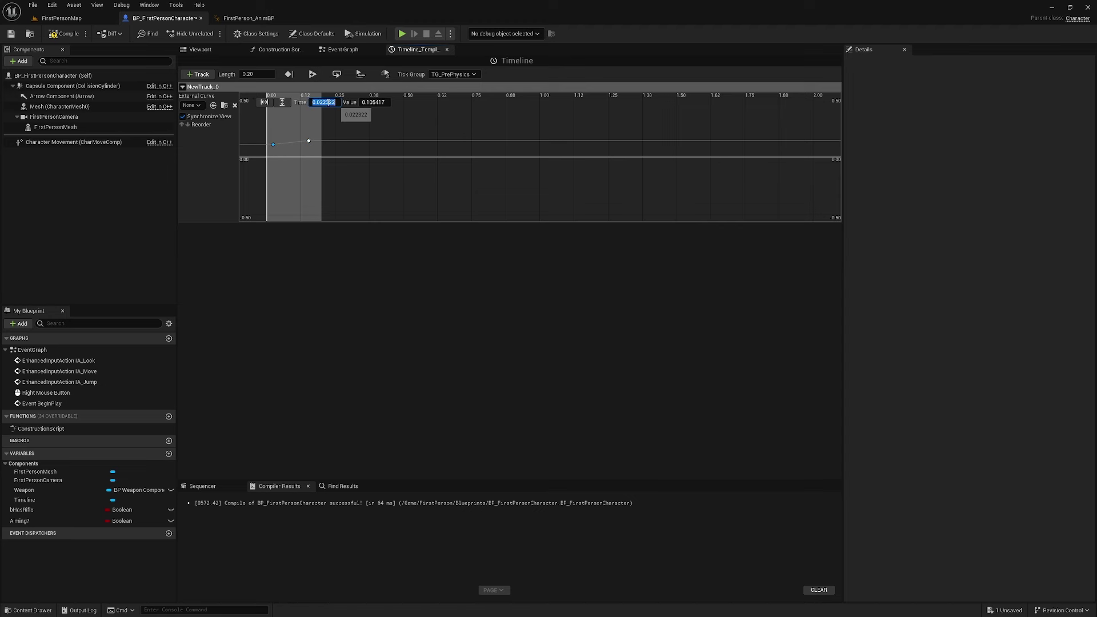
pyautogui.write('0')
pyautogui.click(376, 102)
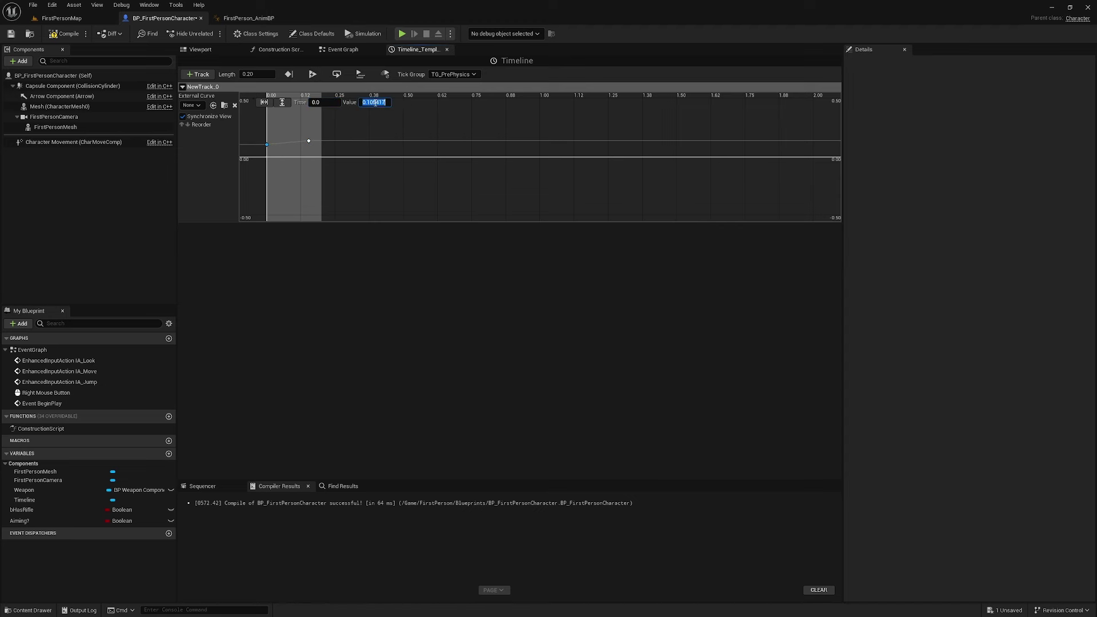
pyautogui.write('0')
pyautogui.press('Return')
# Set the second key to time 0.2, value 1.0, and fit the curve in view
pyautogui.click(309, 141)
pyautogui.click(323, 102)
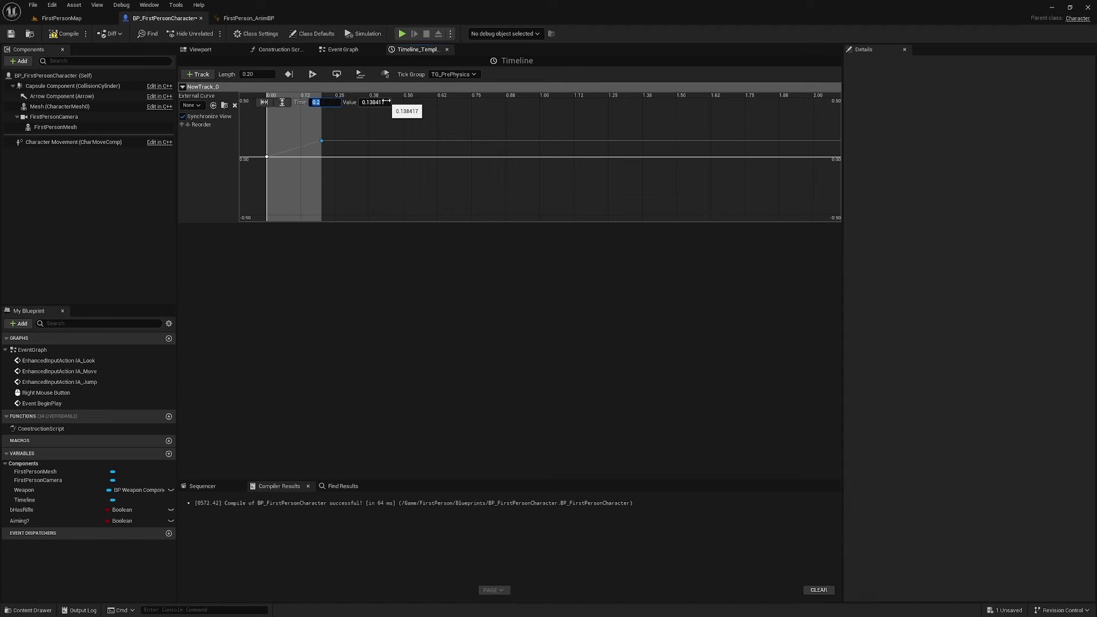
pyautogui.click(382, 102)
pyautogui.write('1.0')
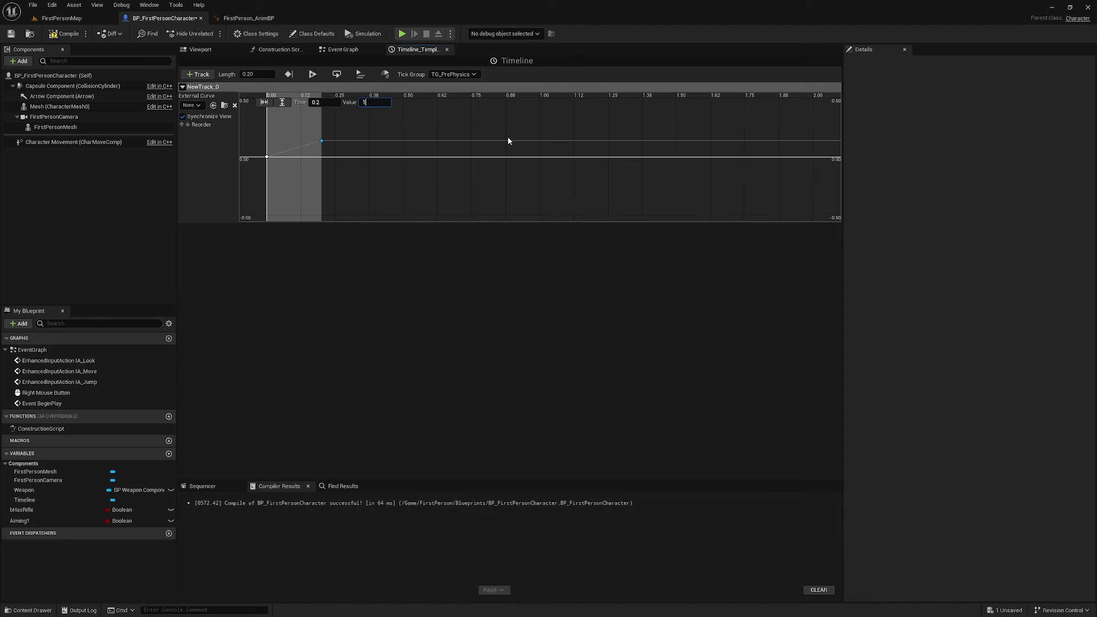
pyautogui.press('Return')
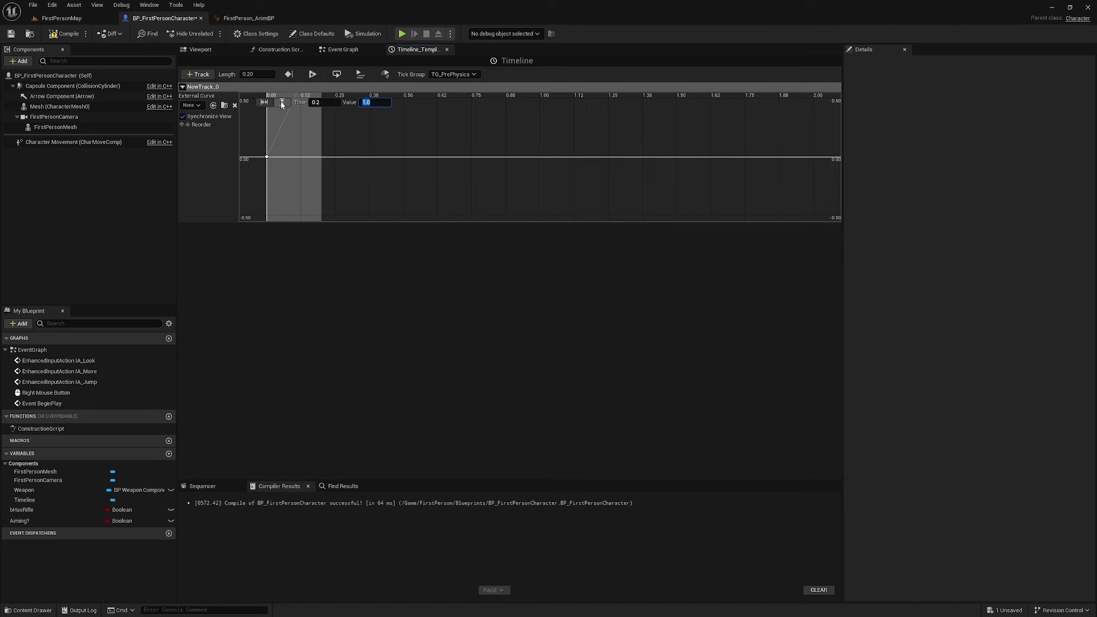
pyautogui.click(282, 102)
pyautogui.click(264, 101)
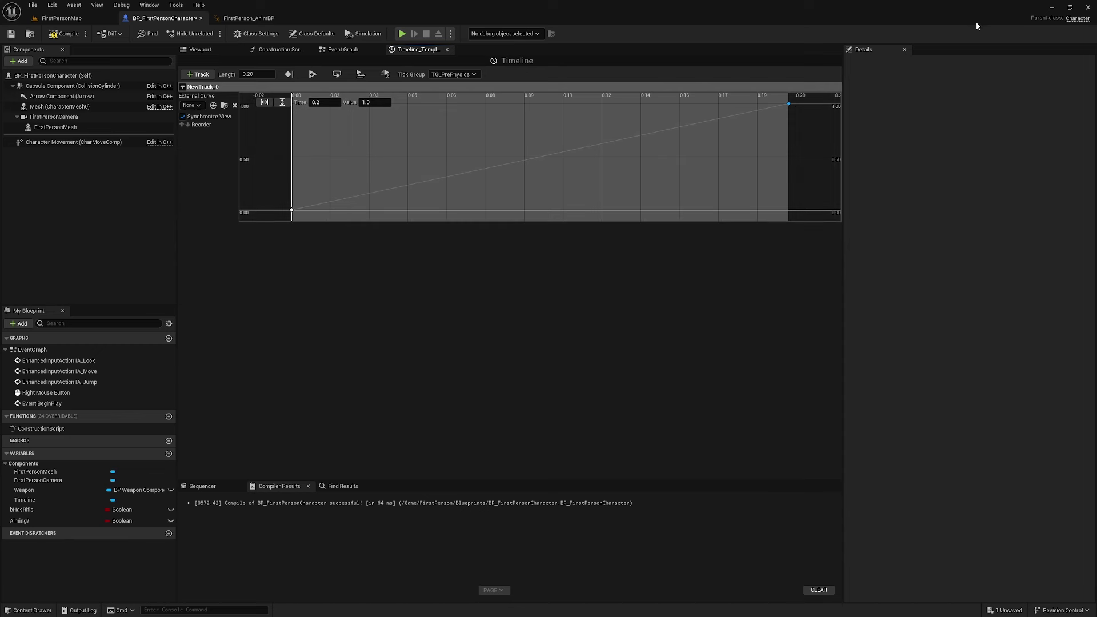
# Place a Lerp right of the Timeline, feed New Track 0 into its Alpha, and edit A
pyautogui.click(343, 49)
pyautogui.moveTo(595, 297); pyautogui.dragTo(531, 260, button='right')
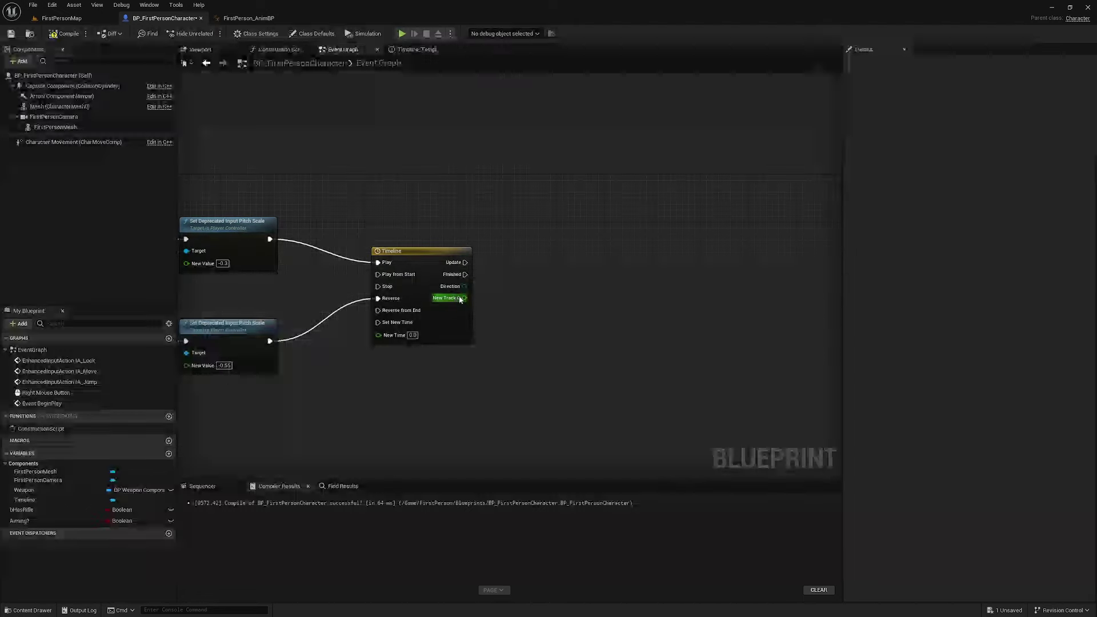
pyautogui.rightClick(511, 302)
pyautogui.write('lerp')
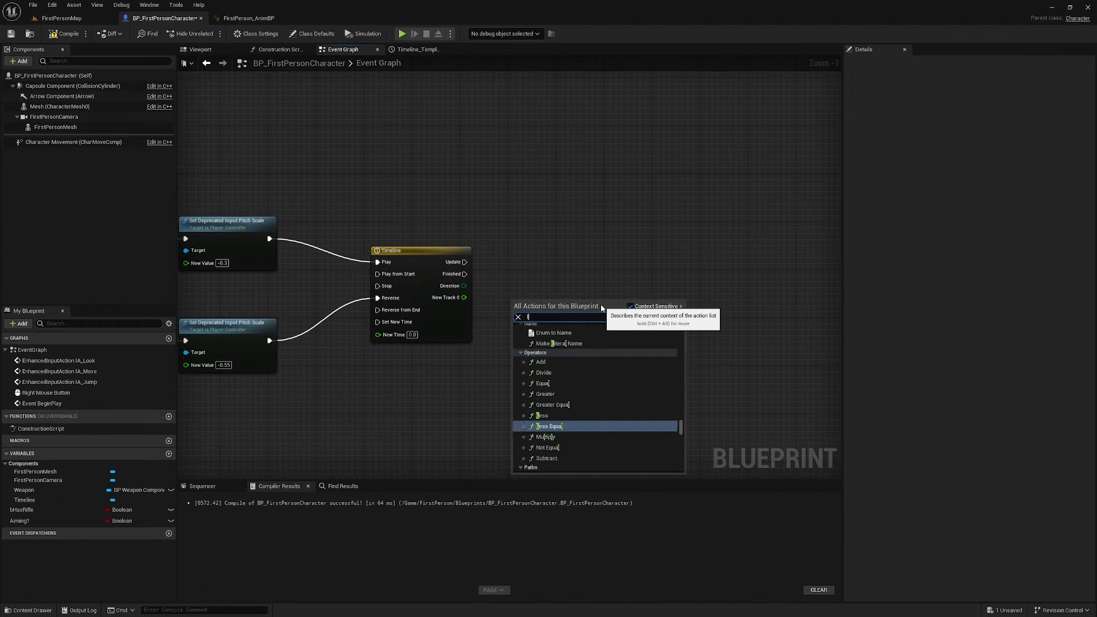
pyautogui.press('Return')
pyautogui.moveTo(464, 297)
pyautogui.mouseDown()
pyautogui.moveTo(477, 331)
pyautogui.moveTo(516, 337)
pyautogui.mouseUp()
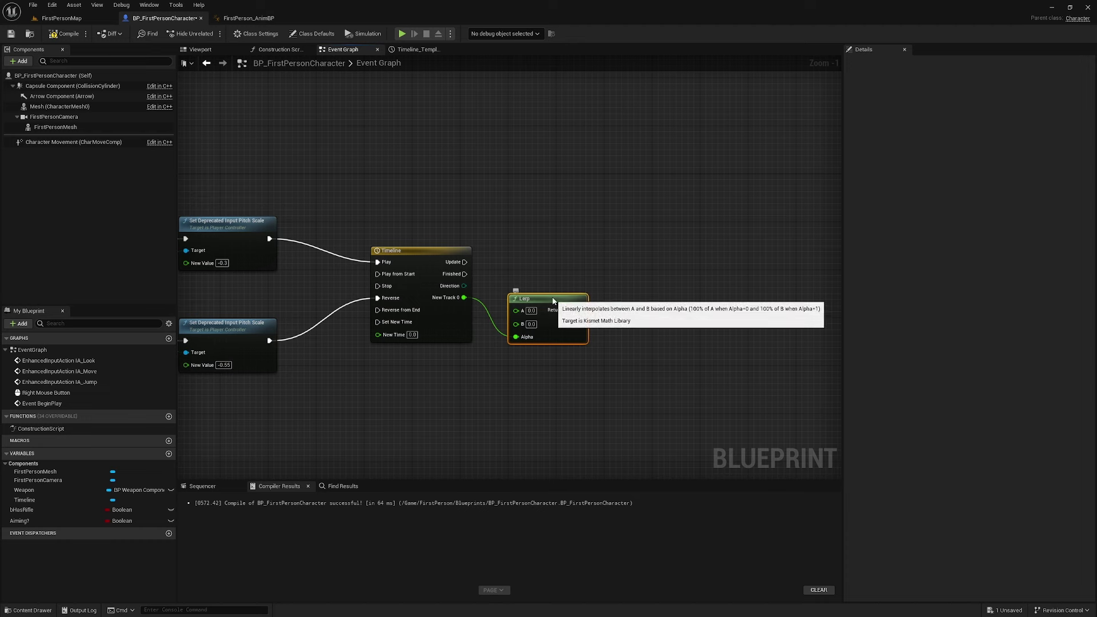
pyautogui.moveTo(550, 299); pyautogui.dragTo(605, 290)
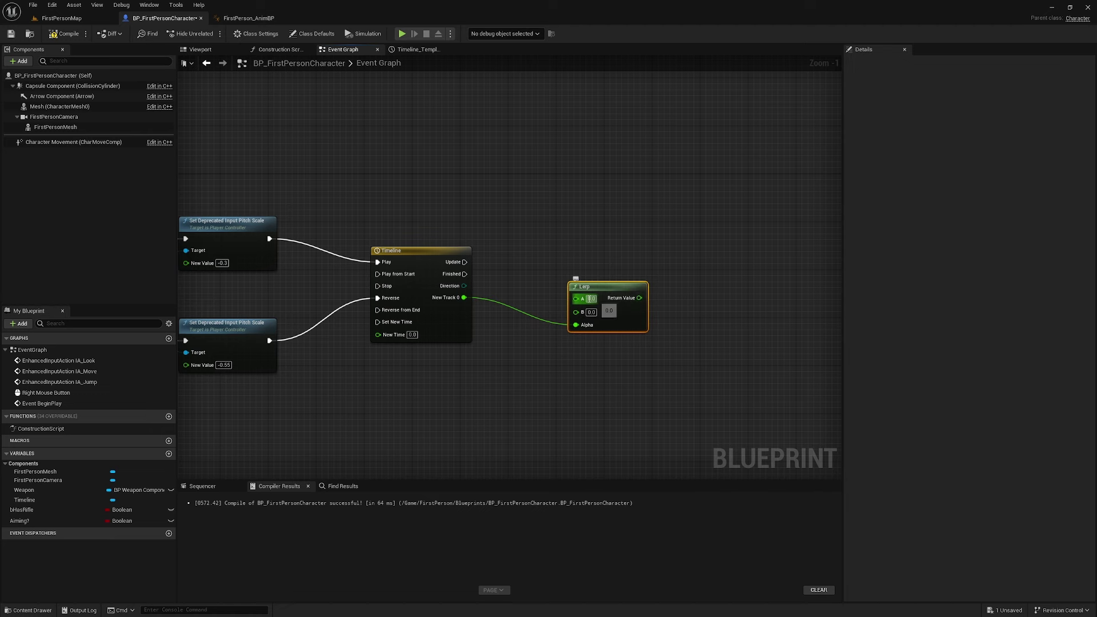
pyautogui.moveTo(576, 298); pyautogui.dragTo(503, 278)
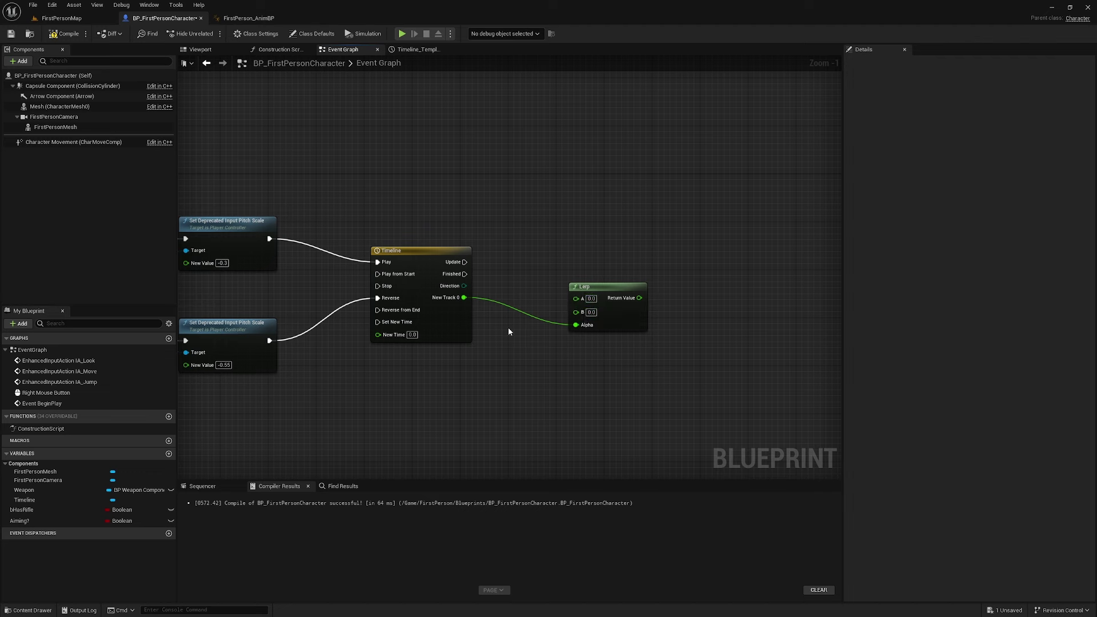
pyautogui.click(591, 299)
# Look up the First Person Camera's default Field Of View (90) in the Details panel
pyautogui.click(49, 117)
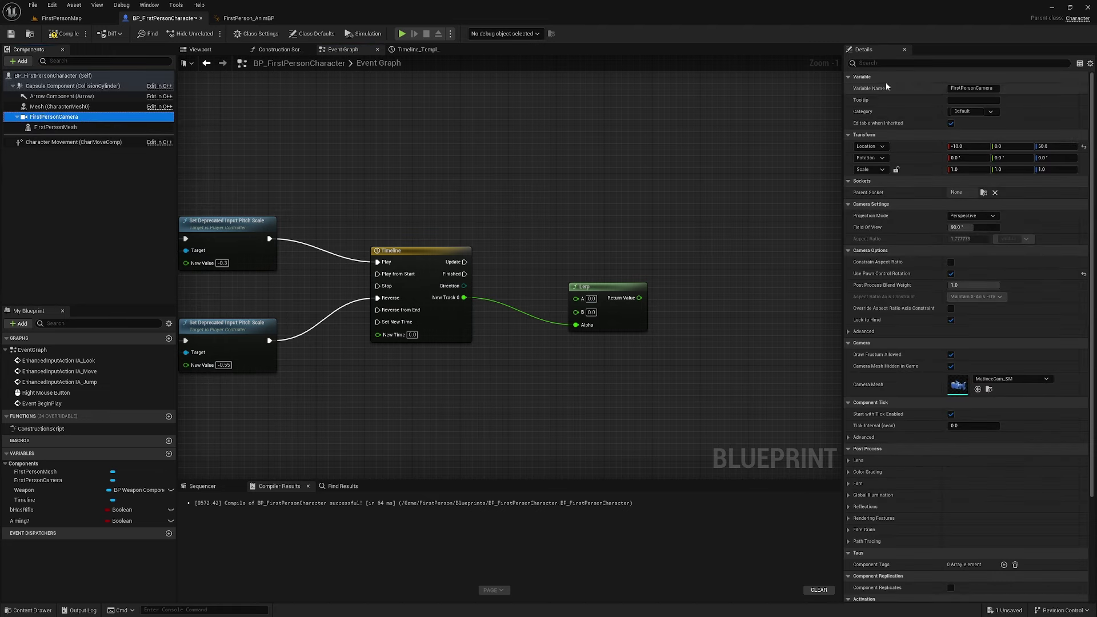
pyautogui.click(896, 63)
pyautogui.write('field of')
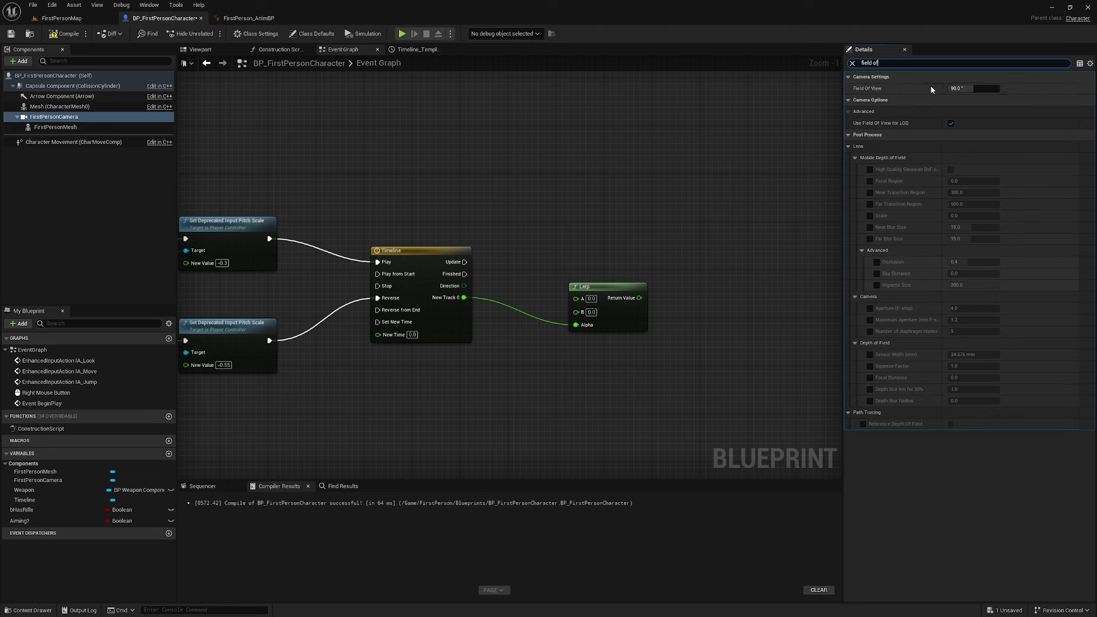
pyautogui.click(851, 63)
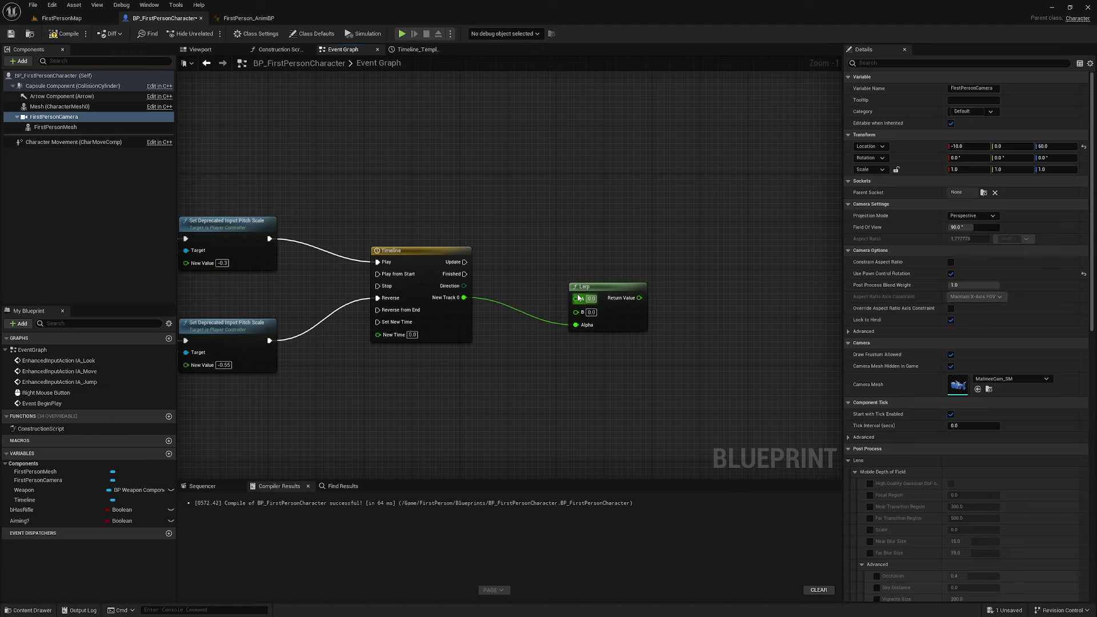
# Set the Lerp to blend from A 90 to B 70 and add a First Person Camera reference
pyautogui.click(591, 298)
pyautogui.write('90')
pyautogui.click(591, 312)
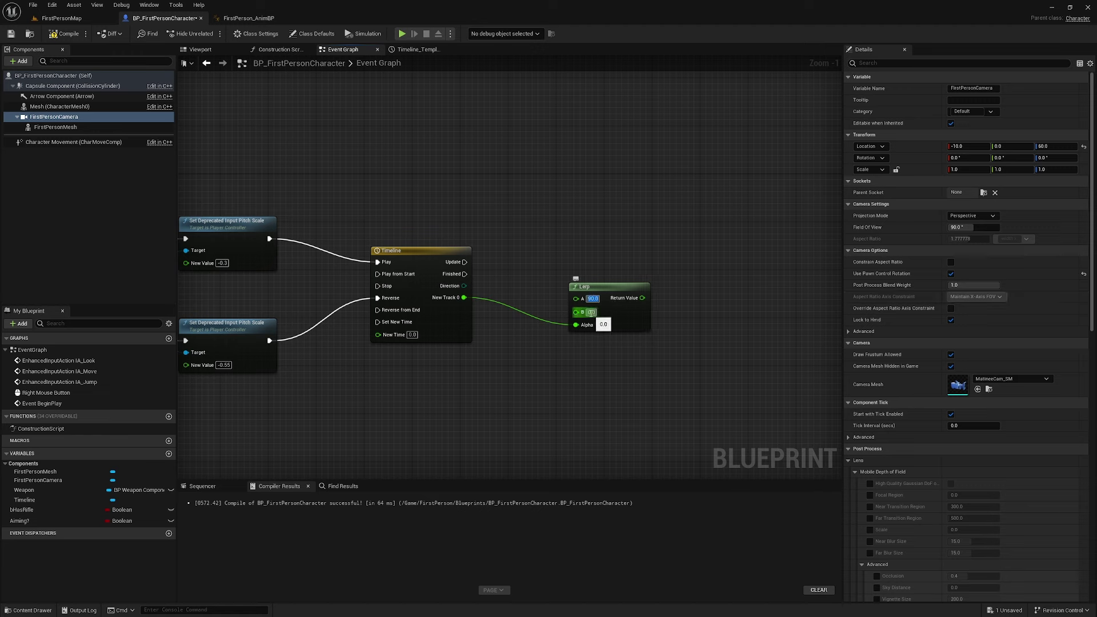
pyautogui.write('70')
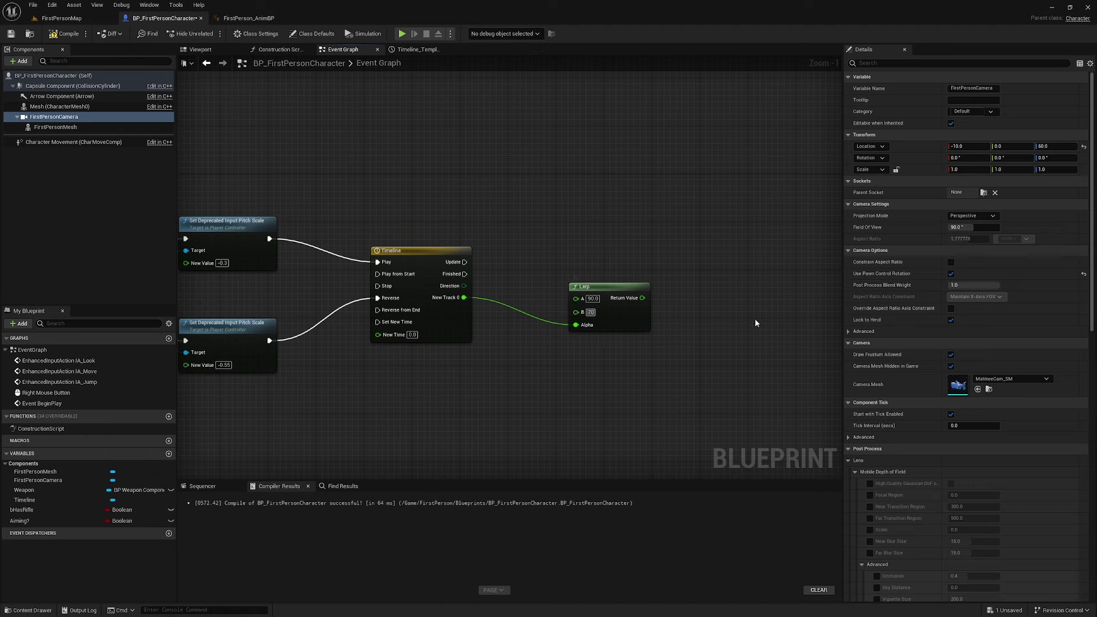
pyautogui.press('Return')
pyautogui.moveTo(622, 286); pyautogui.dragTo(573, 299)
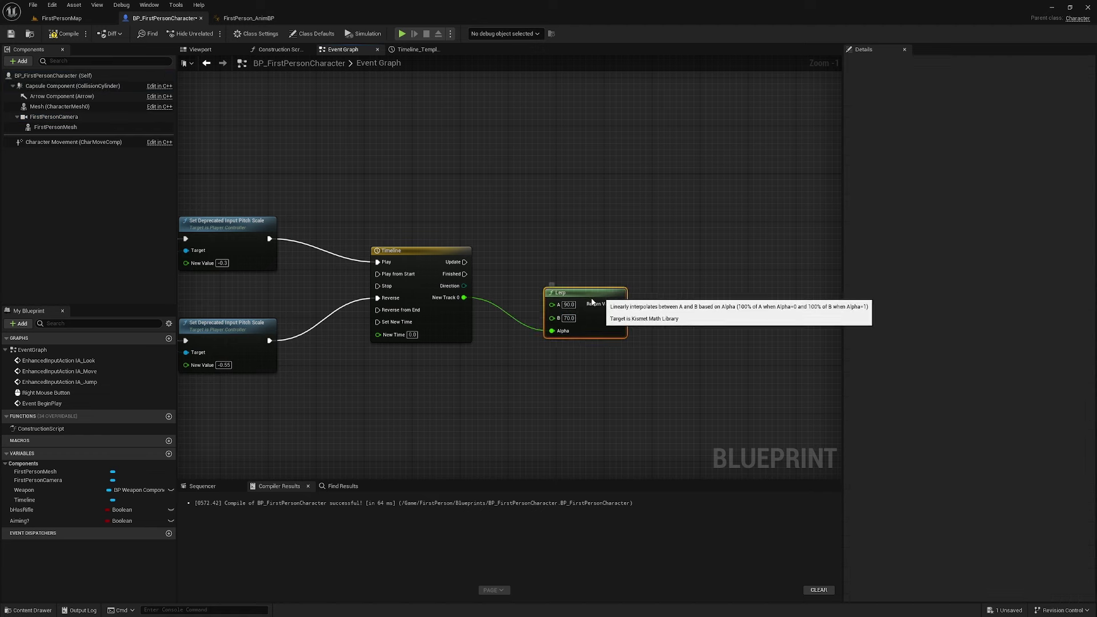
pyautogui.moveTo(54, 116)
pyautogui.mouseDown()
pyautogui.moveTo(569, 268)
pyautogui.moveTo(705, 209)
pyautogui.moveTo(696, 265)
pyautogui.mouseUp()
# Add a camera Set Field Of View on Timeline Update, fed by the Lerp result, then compile
pyautogui.write('set field')
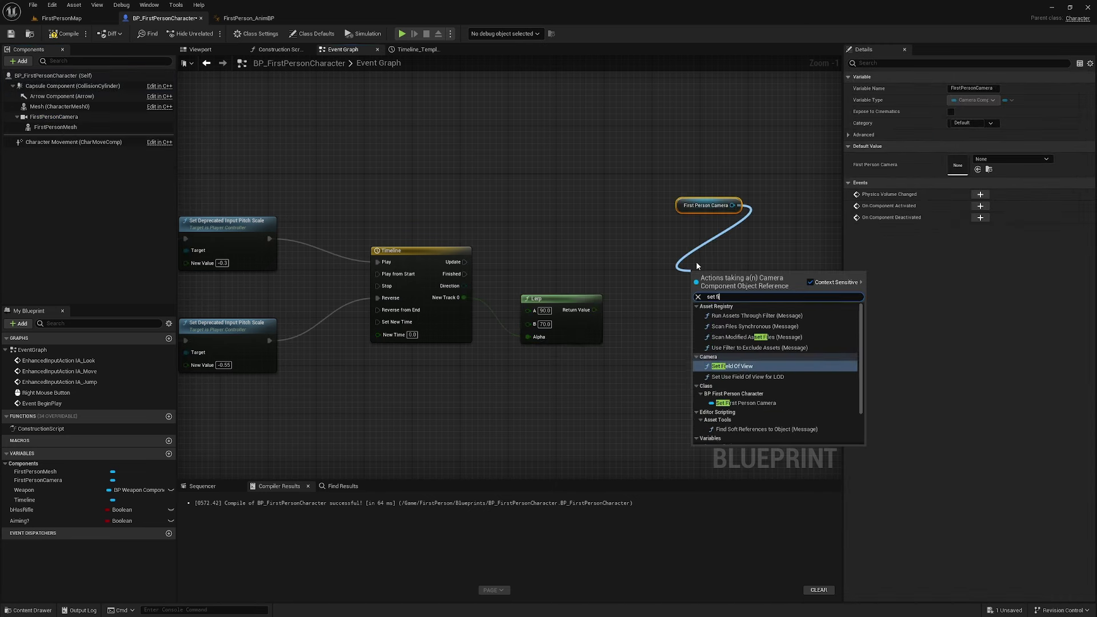
pyautogui.press('Return')
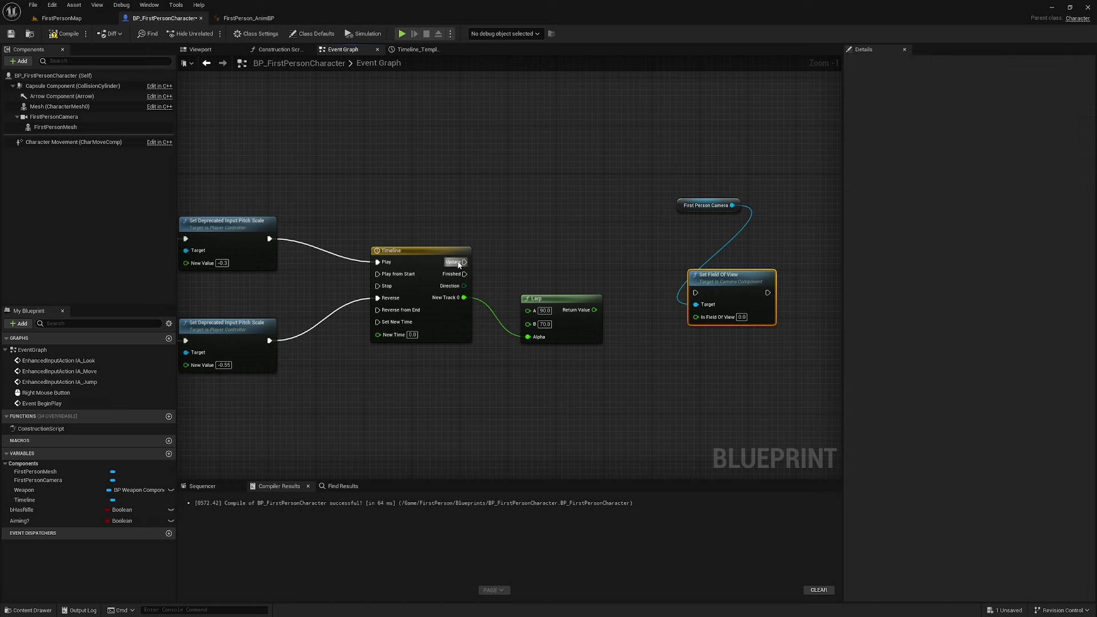
pyautogui.moveTo(459, 265)
pyautogui.mouseDown()
pyautogui.moveTo(696, 293)
pyautogui.moveTo(704, 253)
pyautogui.mouseUp()
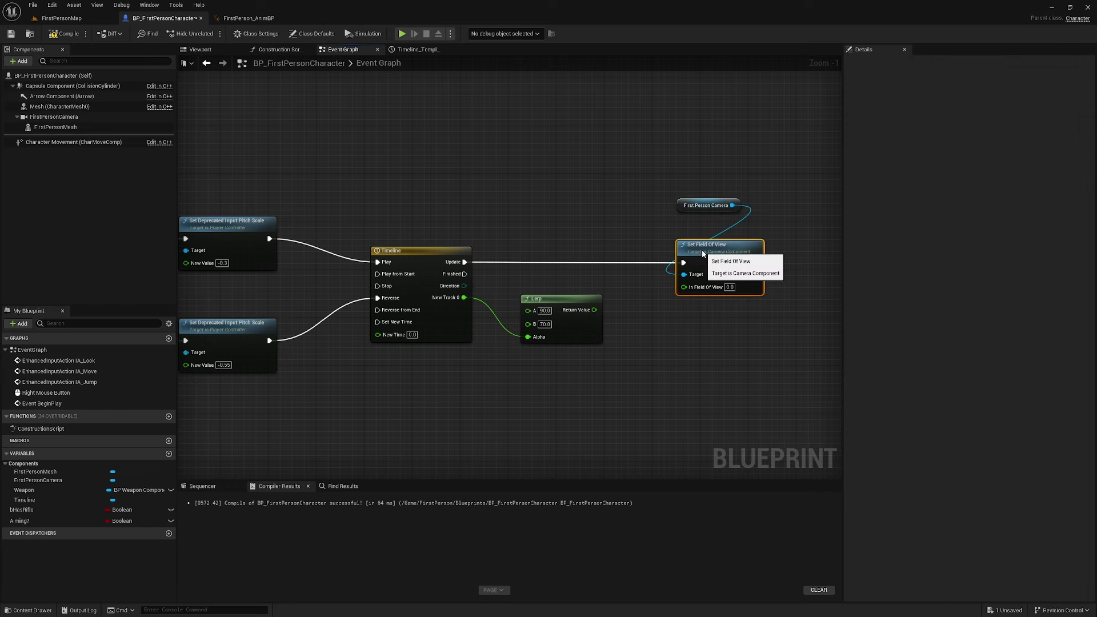
pyautogui.moveTo(595, 310)
pyautogui.mouseDown()
pyautogui.moveTo(549, 291)
pyautogui.moveTo(684, 287)
pyautogui.mouseUp()
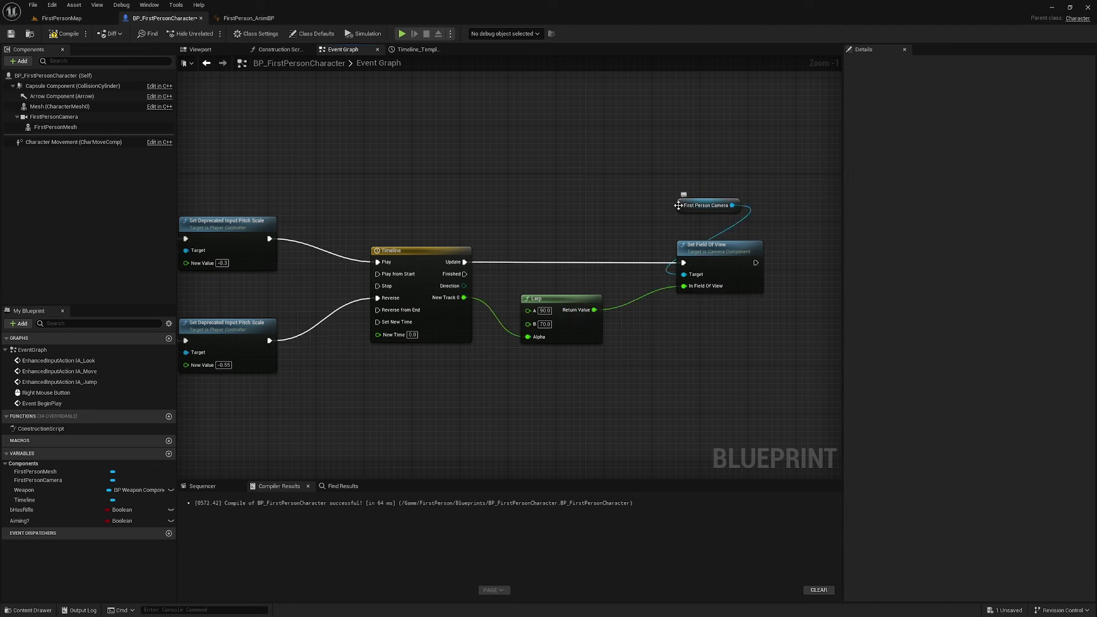
pyautogui.moveTo(678, 205); pyautogui.dragTo(686, 229)
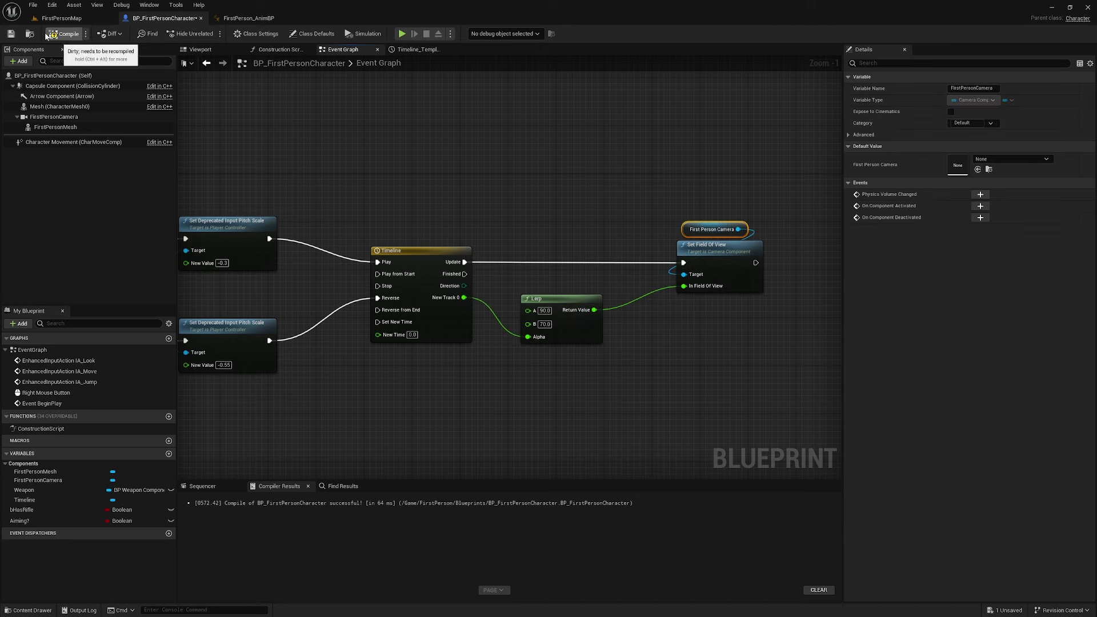
pyautogui.click(65, 34)
pyautogui.click(62, 18)
# Play the level, walk forward to pick up the rifle, then return to the character's Event Graph
pyautogui.click(209, 33)
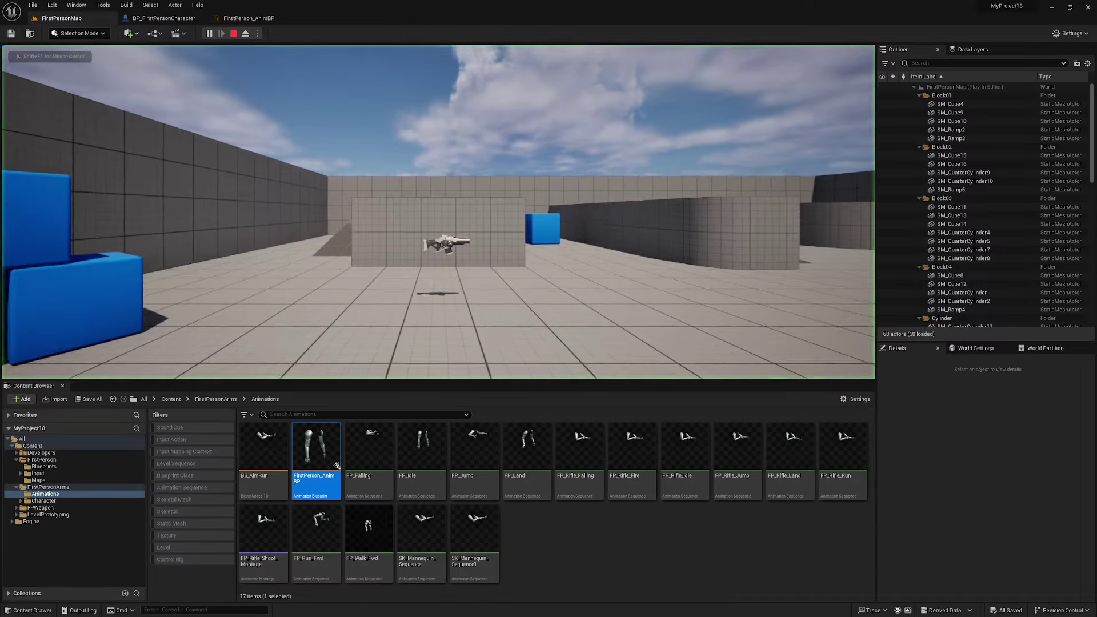
pyautogui.press('w')
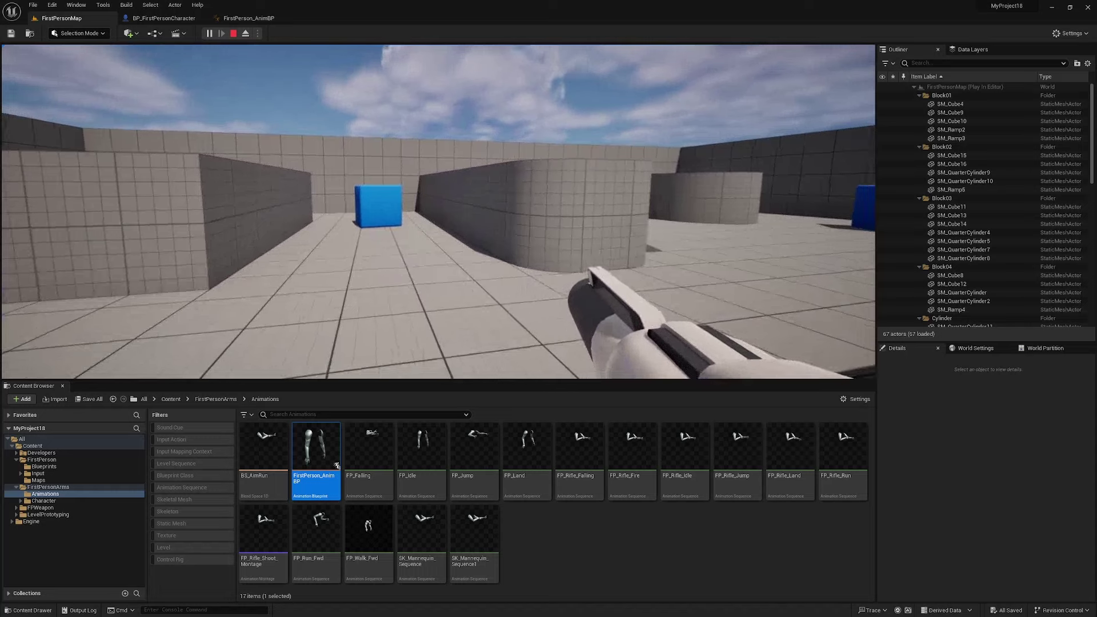
pyautogui.click(248, 17)
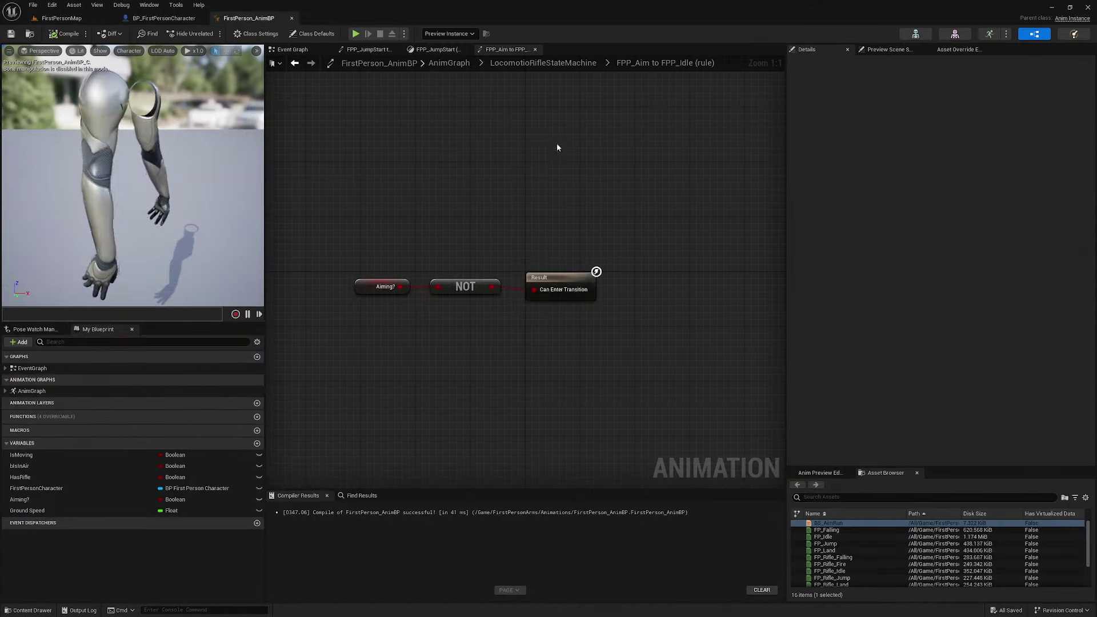
pyautogui.click(164, 18)
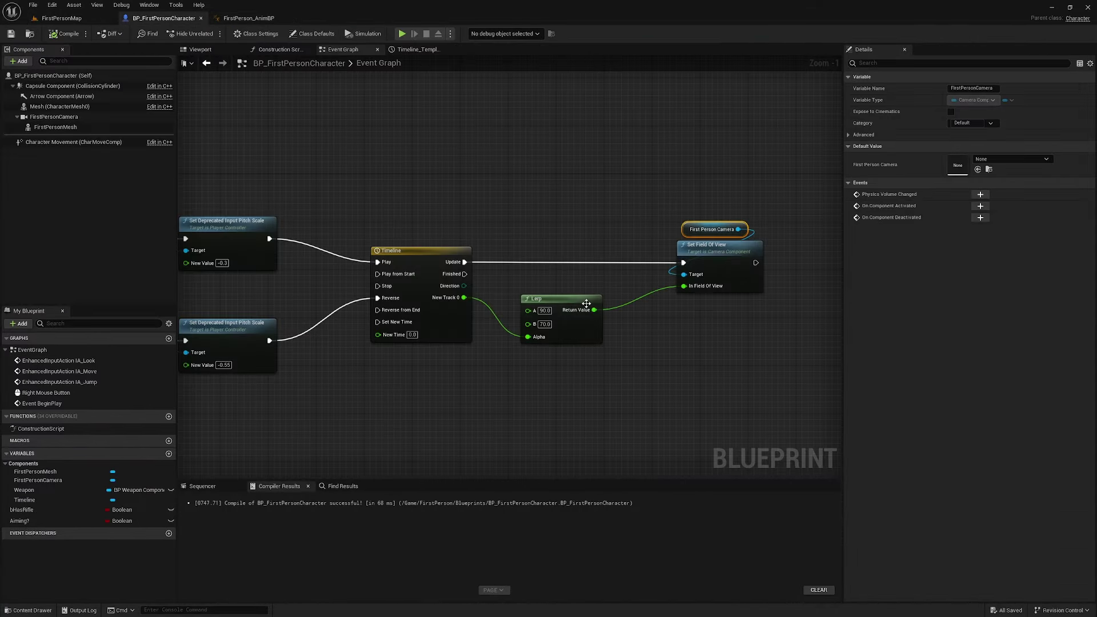
# Nudge the Lerp node to the right, leaving its A value unchanged
pyautogui.moveTo(586, 304); pyautogui.dragTo(611, 303)
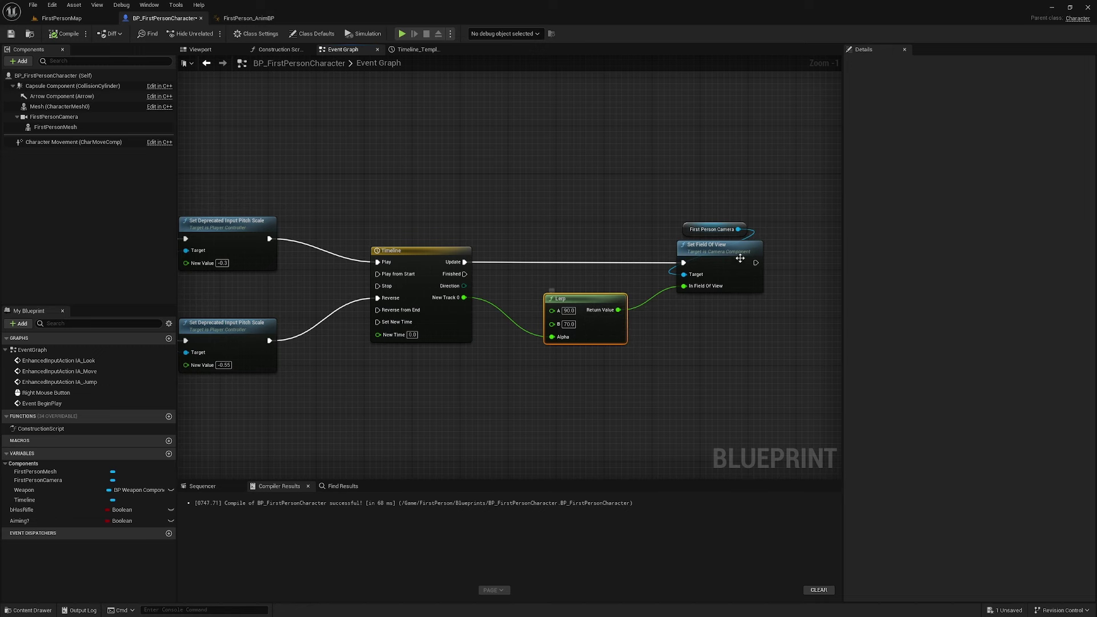
pyautogui.scroll(-1, 697, 354)
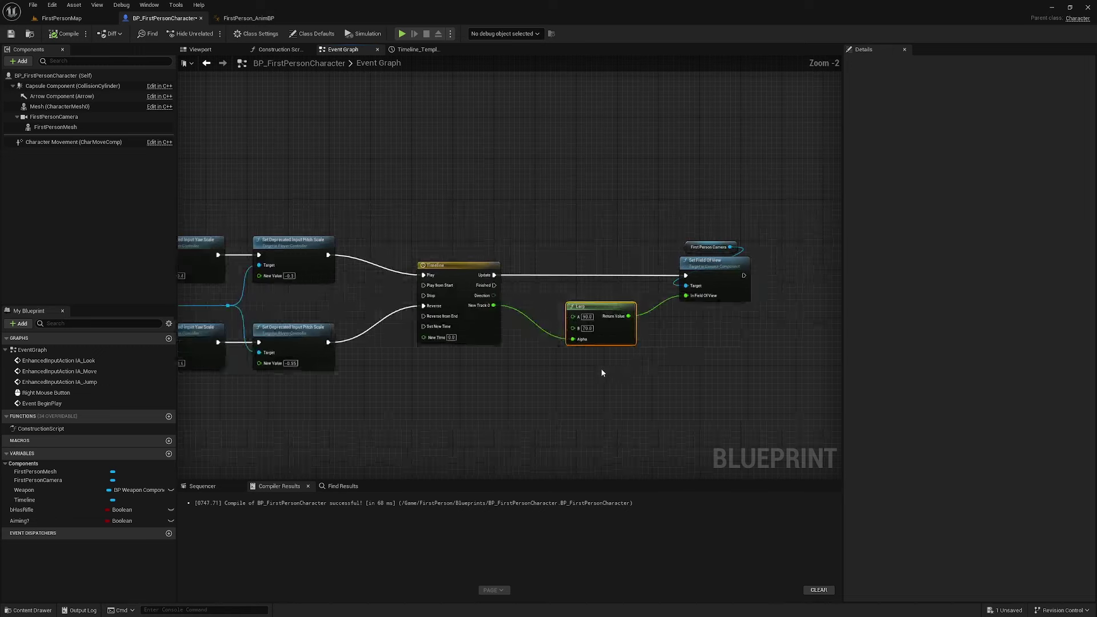
pyautogui.click(589, 318)
pyautogui.press('Return')
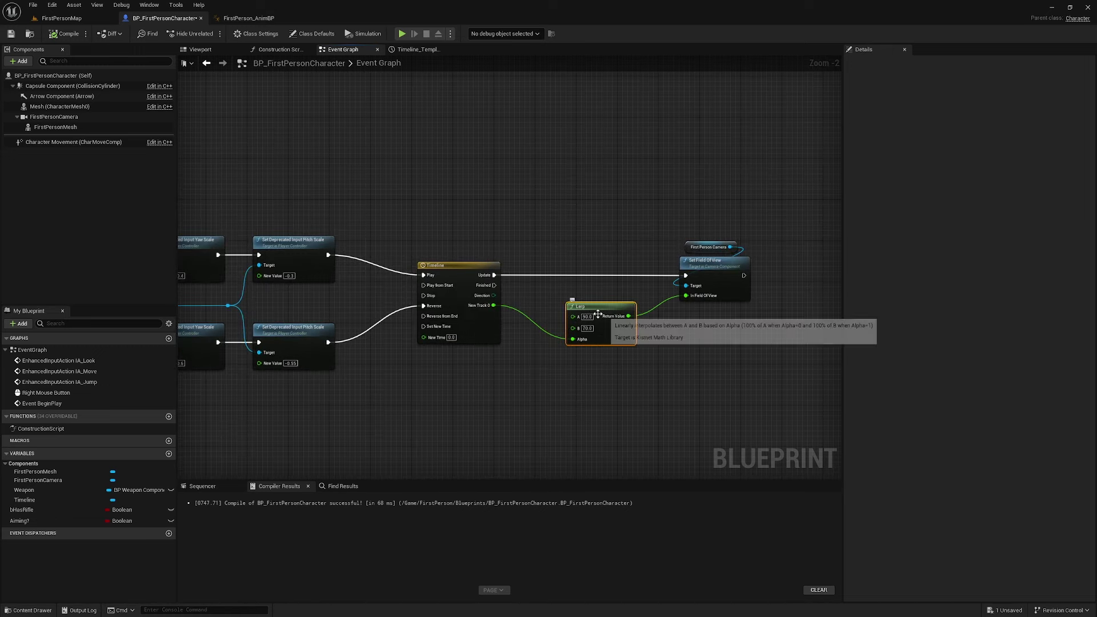
pyautogui.moveTo(333, 189); pyautogui.dragTo(349, 193, button='right')
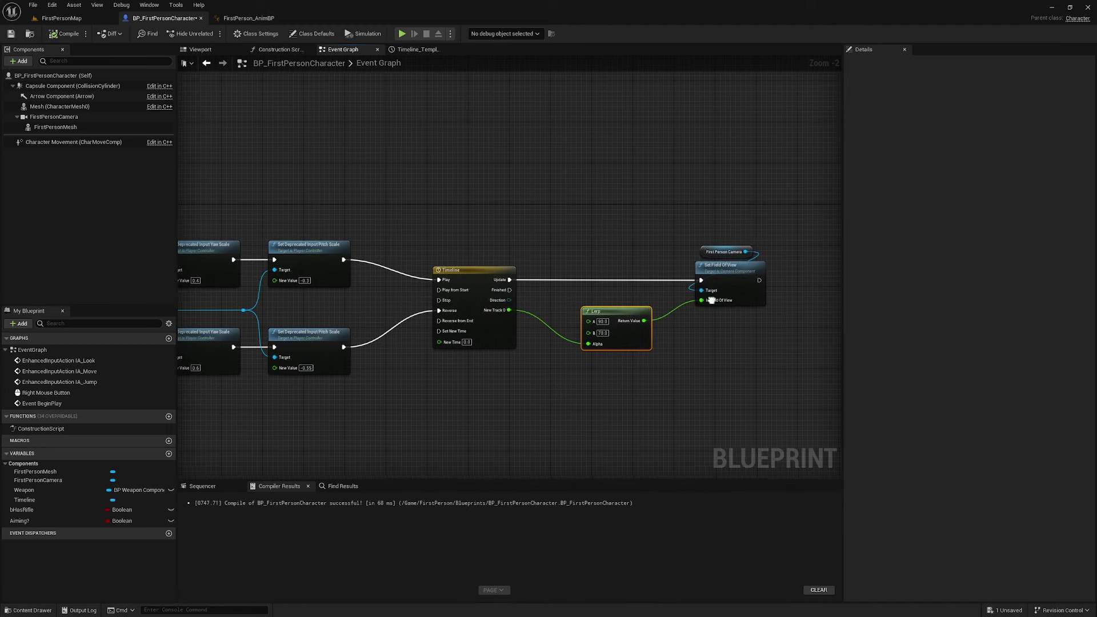
# Select the First Person Camera and Set Field Of View nodes and pan to the Event BeginPlay chain
pyautogui.moveTo(573, 289); pyautogui.dragTo(465, 288, button='right')
pyautogui.moveTo(689, 350); pyautogui.dragTo(583, 223)
pyautogui.moveTo(582, 216); pyautogui.dragTo(581, 572, button='right')
pyautogui.moveTo(609, 114); pyautogui.dragTo(609, 405, button='right')
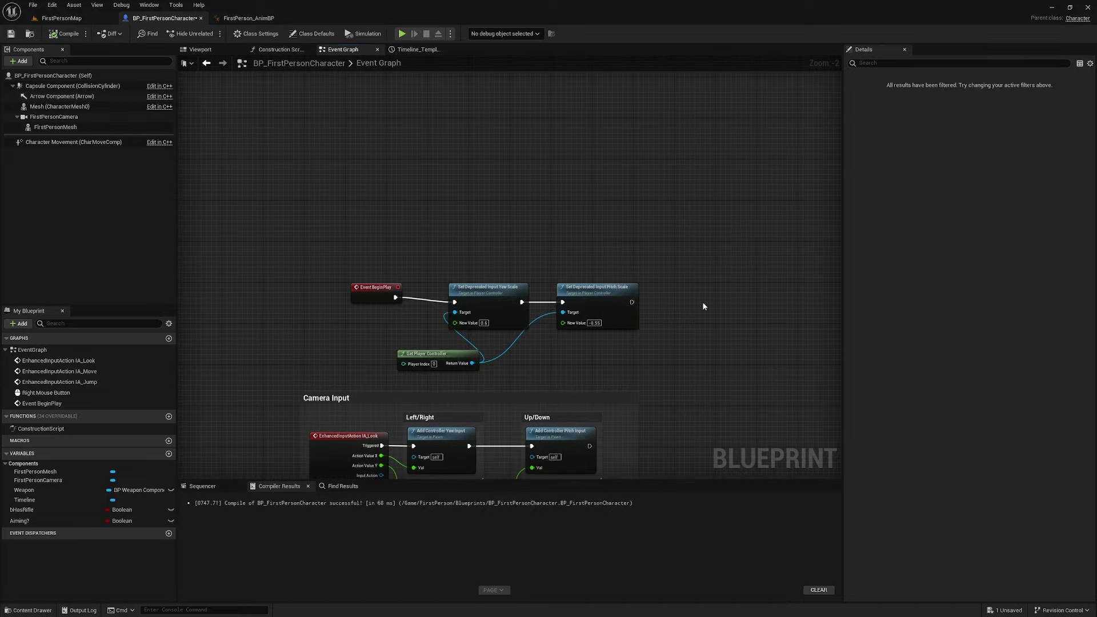
pyautogui.click(708, 298)
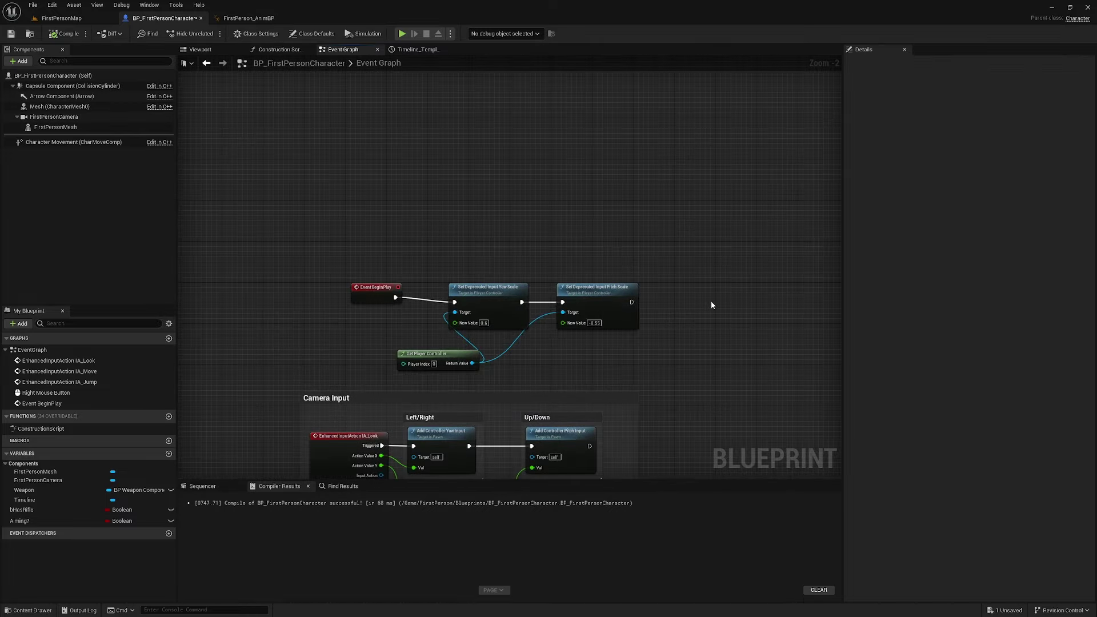
pyautogui.scroll(-1, 737, 343)
pyautogui.moveTo(473, 189); pyautogui.dragTo(405, 200, button='right')
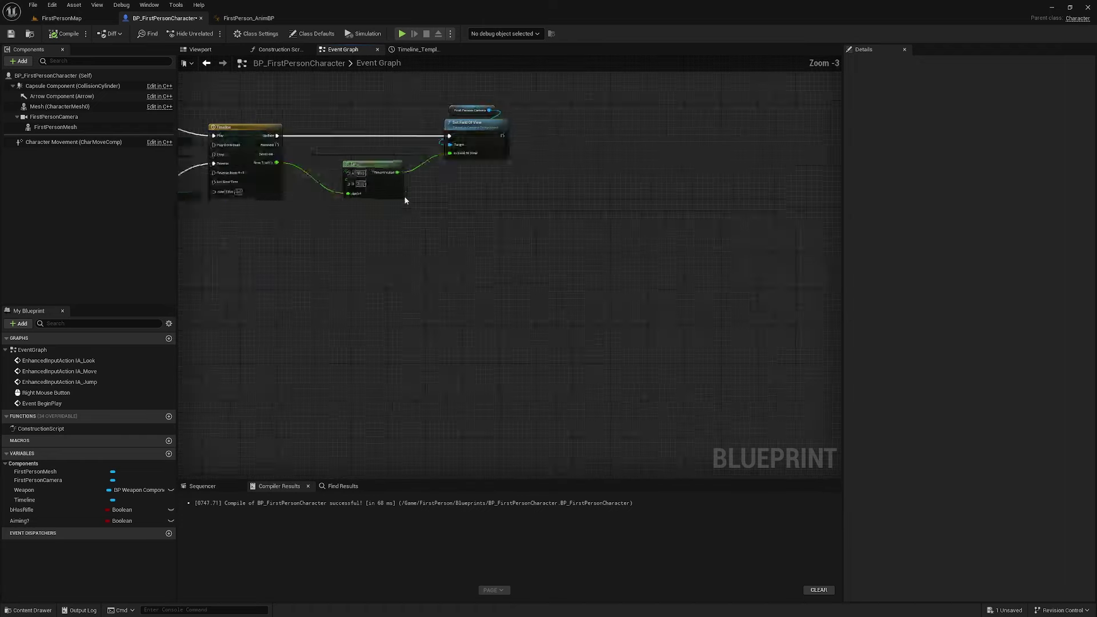
pyautogui.moveTo(543, 203); pyautogui.dragTo(419, 86)
pyautogui.moveTo(419, 86)
pyautogui.mouseDown(button='right')
pyautogui.moveTo(557, 364)
pyautogui.moveTo(607, 375)
pyautogui.mouseUp(button='right')
# Paste the camera and Set Field Of View nodes after Pitch Scale and wire its execution into them
pyautogui.hotkey('ctrl', 'v')
pyautogui.moveTo(563, 322); pyautogui.dragTo(554, 291)
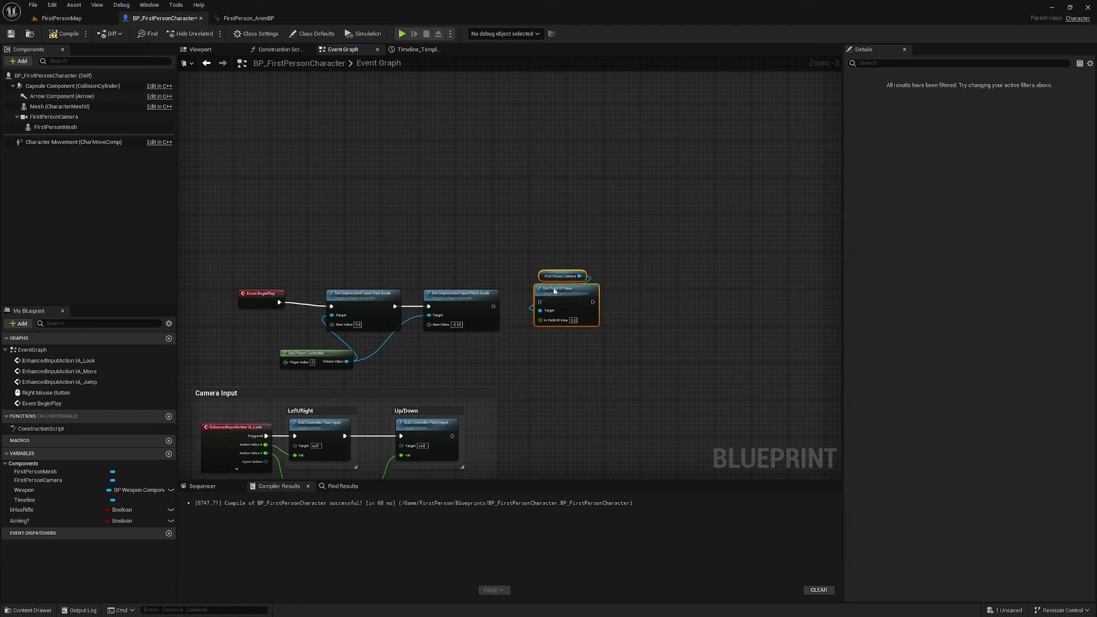
pyautogui.moveTo(493, 308); pyautogui.dragTo(571, 293)
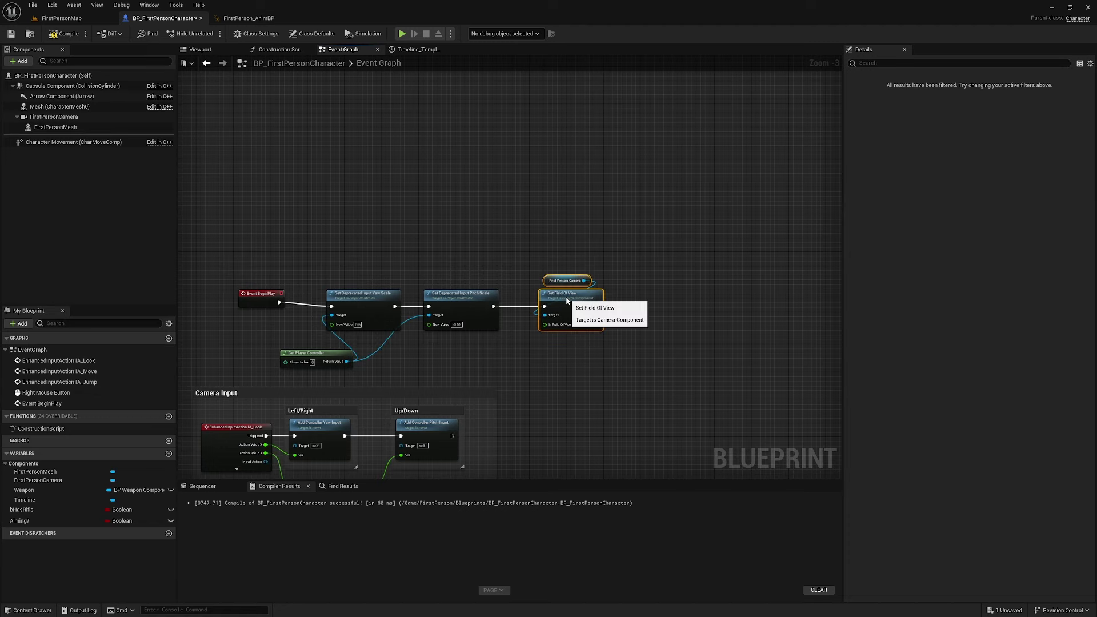
pyautogui.click(603, 281)
pyautogui.scroll(3, 432, 342)
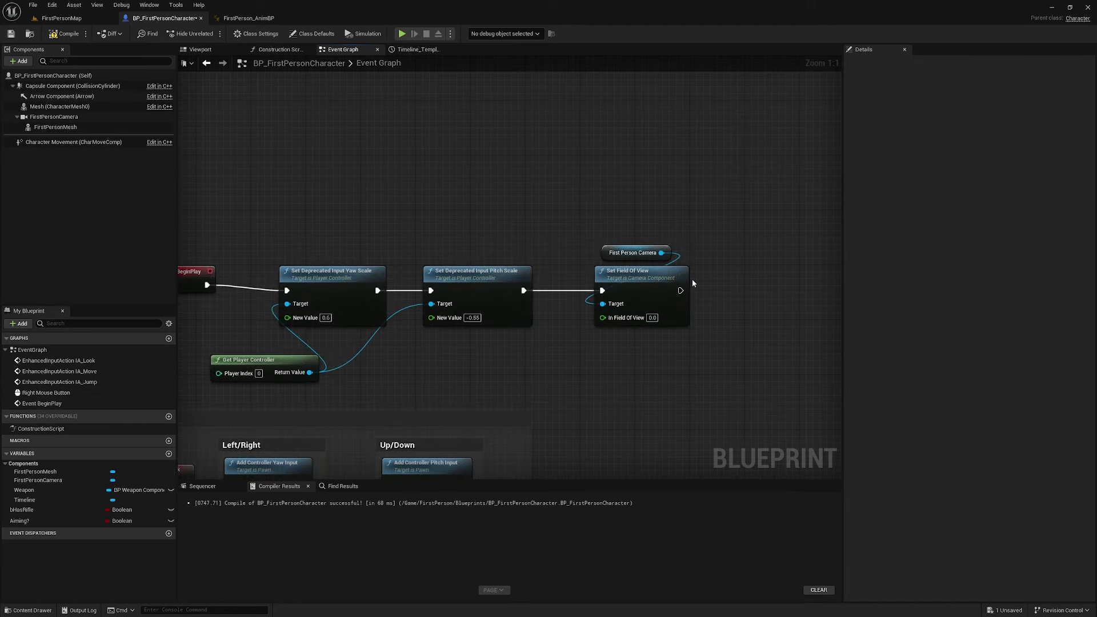
# Promote In Field Of View to a Default Field Of View variable, compile, and set its default to 70
pyautogui.moveTo(602, 318); pyautogui.dragTo(548, 367)
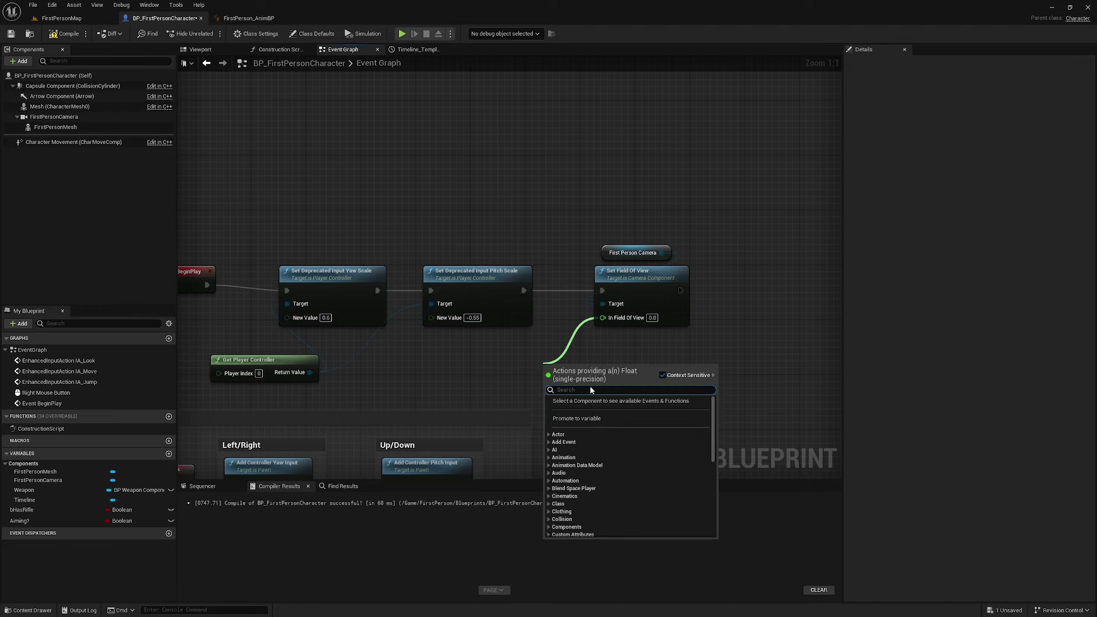
pyautogui.click(571, 419)
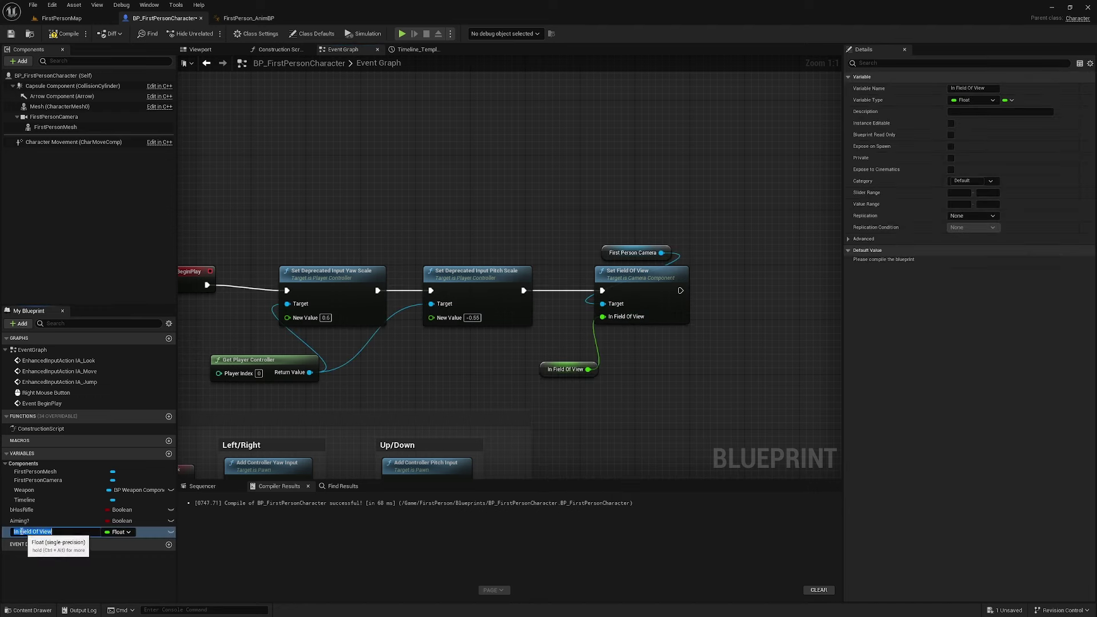
pyautogui.write('Default')
pyautogui.press('Return')
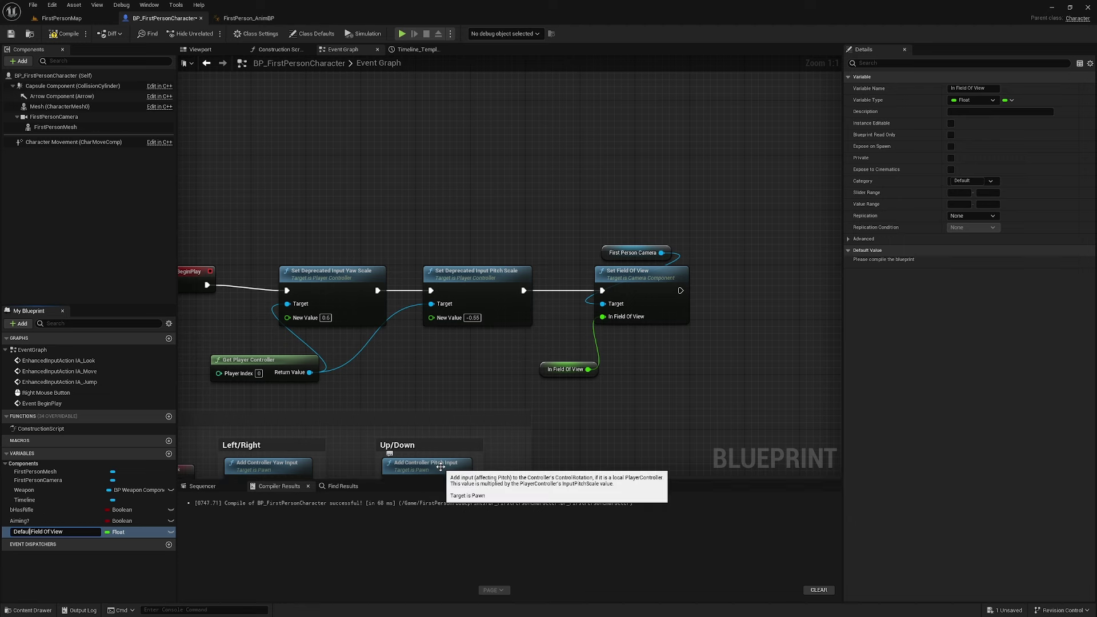
pyautogui.press('Return')
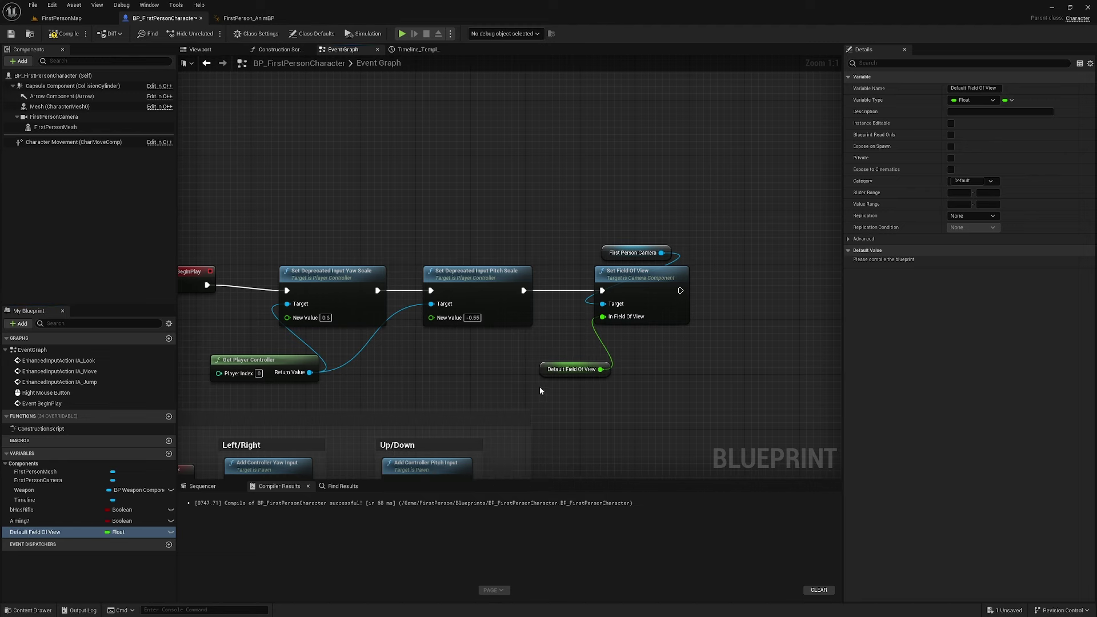
pyautogui.moveTo(550, 370)
pyautogui.mouseDown()
pyautogui.moveTo(637, 321)
pyautogui.moveTo(534, 351)
pyautogui.moveTo(603, 317)
pyautogui.mouseUp()
pyautogui.moveTo(451, 216)
pyautogui.mouseDown(button='right')
pyautogui.moveTo(553, 218)
pyautogui.moveTo(488, 184)
pyautogui.mouseUp(button='right')
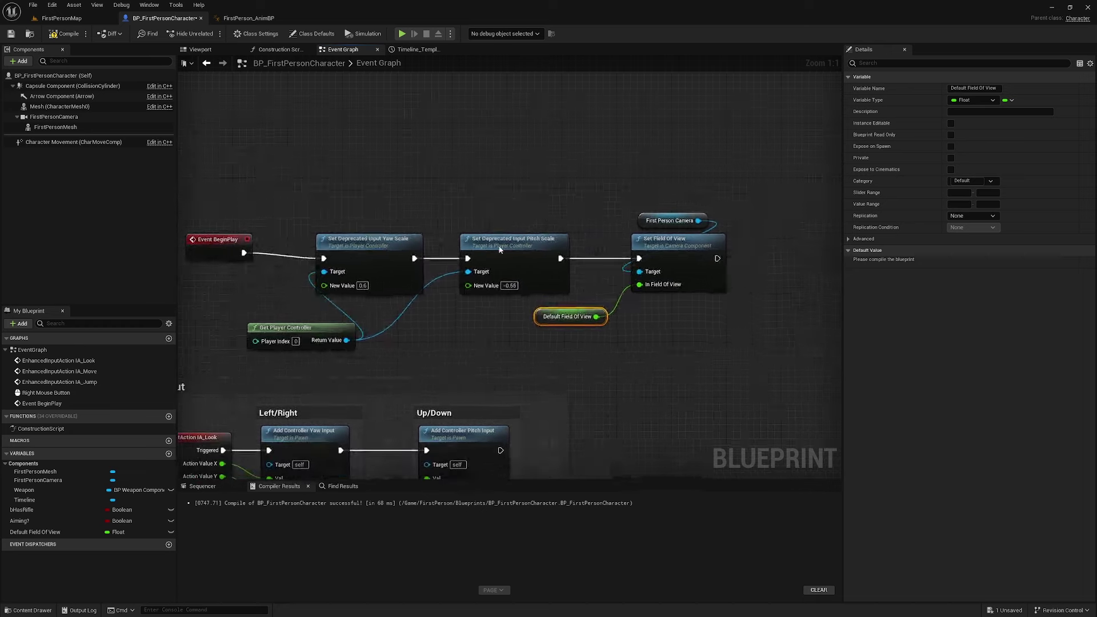
pyautogui.moveTo(536, 319); pyautogui.dragTo(536, 311)
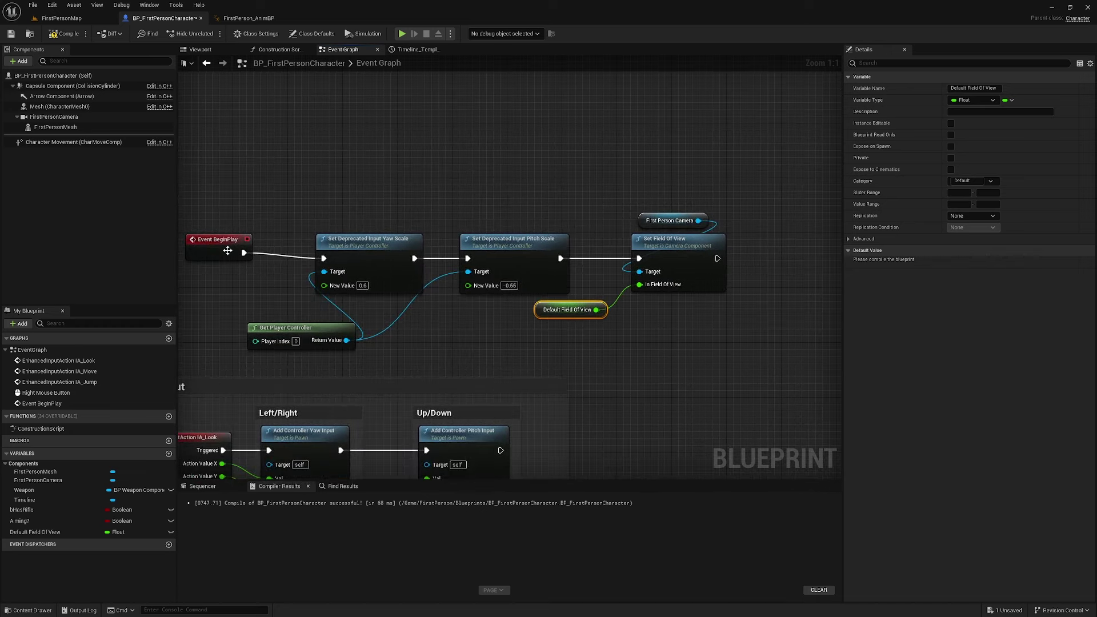
pyautogui.moveTo(741, 288); pyautogui.dragTo(685, 324, button='right')
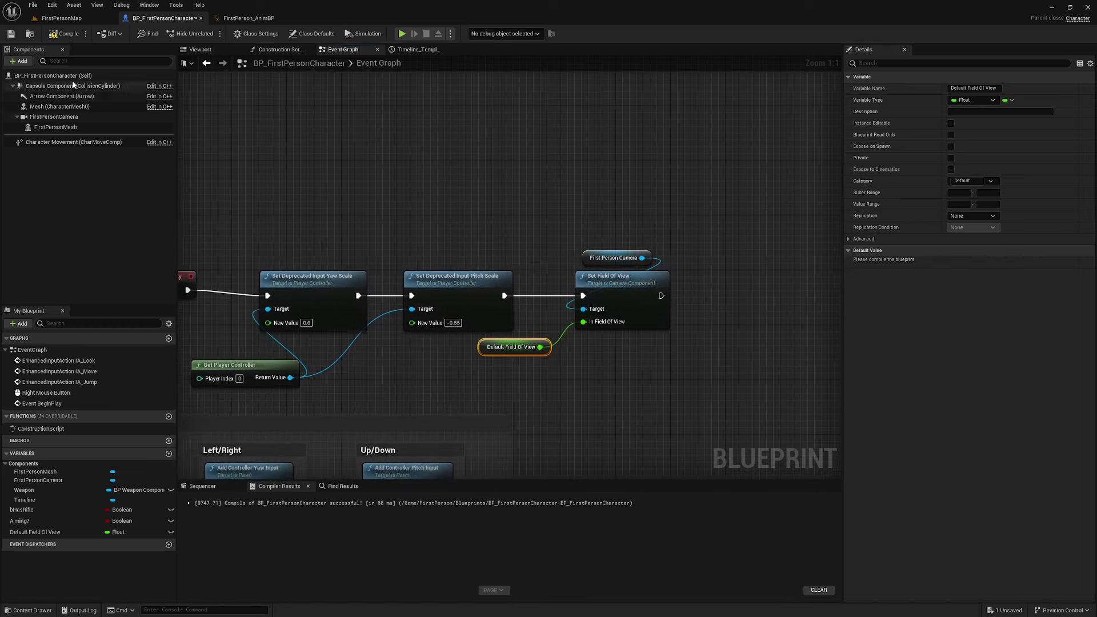
pyautogui.click(64, 33)
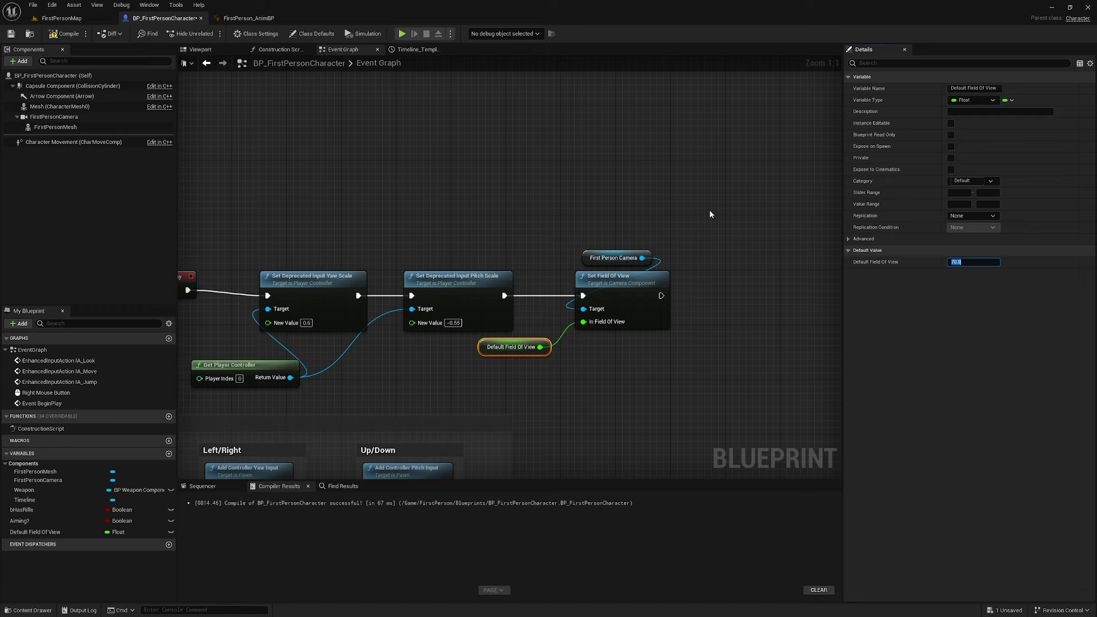
pyautogui.click(312, 142)
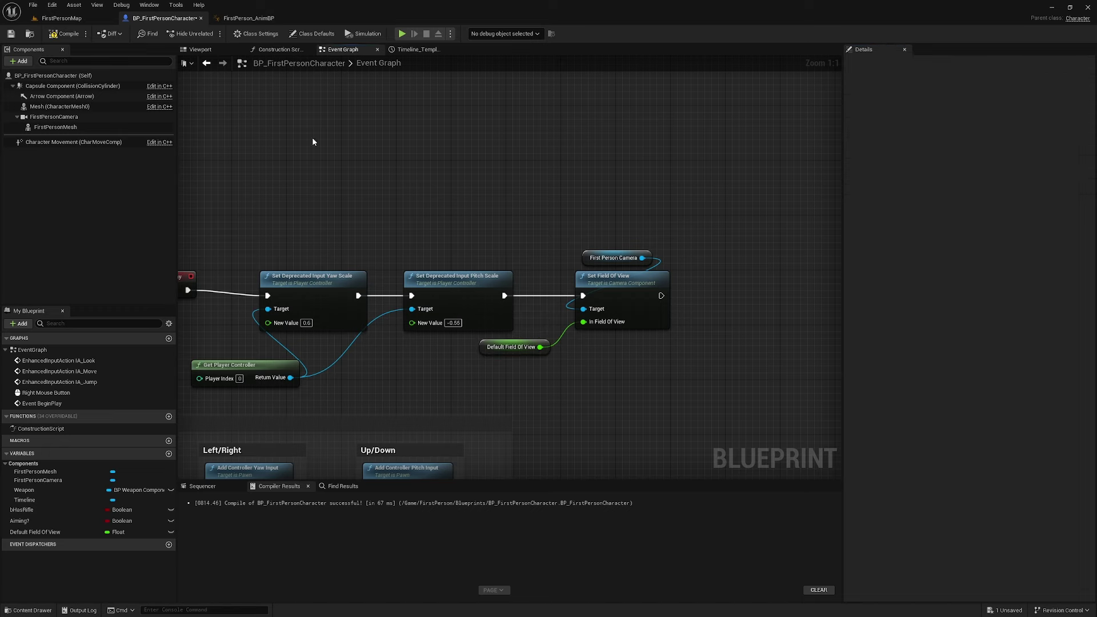
# Compile and save, then feed a Default Field Of View getter into the Lerp's A input
pyautogui.click(64, 34)
pyautogui.click(11, 34)
pyautogui.scroll(-3, 220, 155)
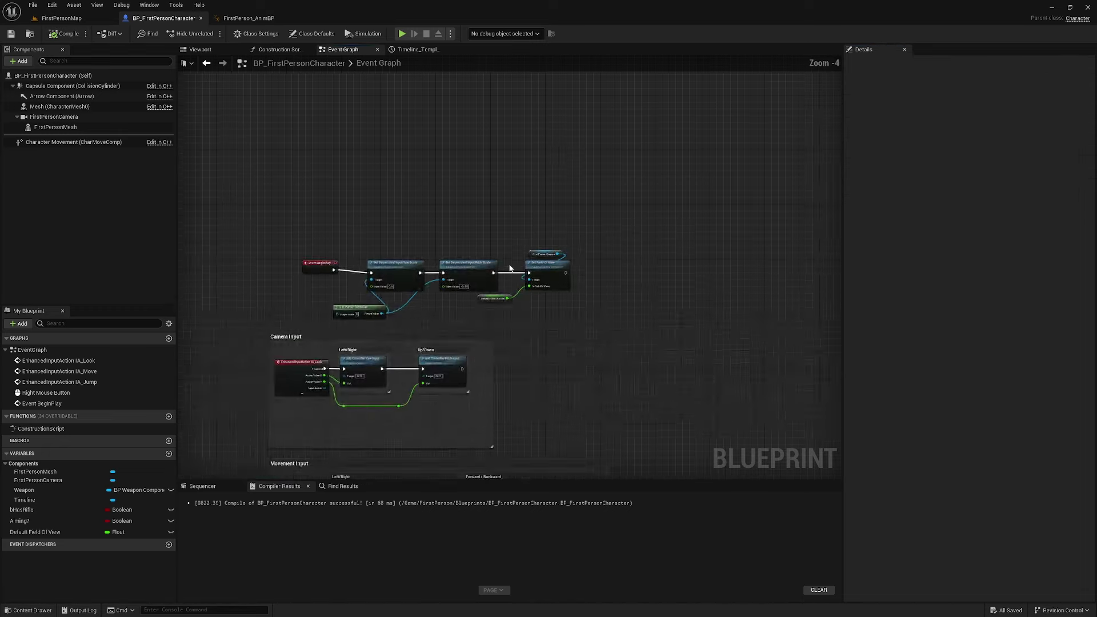
pyautogui.moveTo(343, 258); pyautogui.dragTo(662, 274, button='right')
pyautogui.scroll(3, 635, 300)
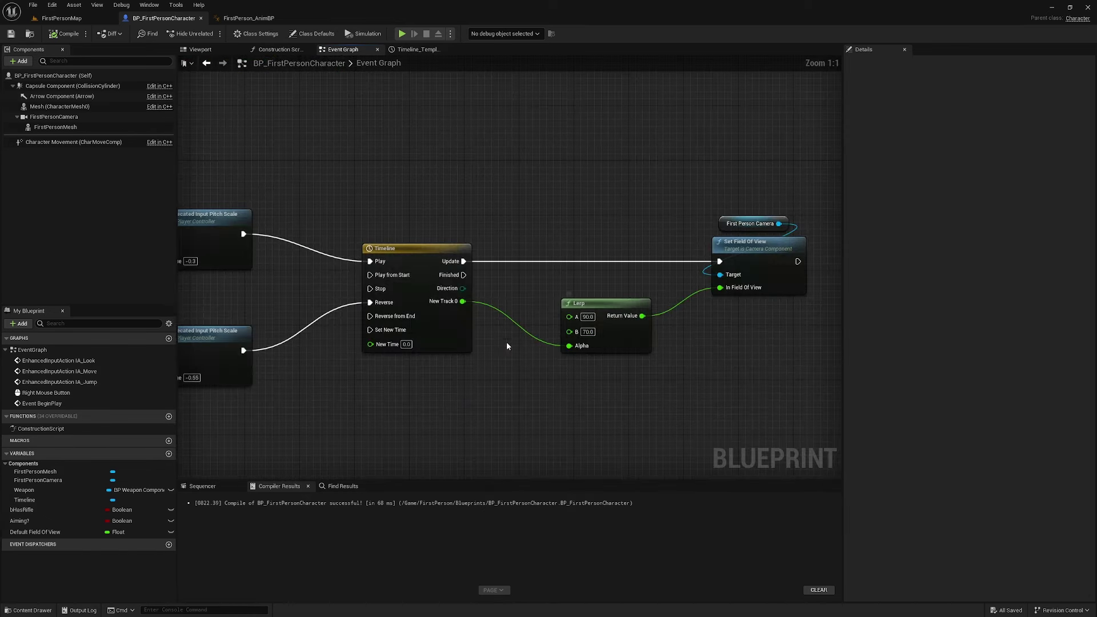
pyautogui.moveTo(35, 532); pyautogui.dragTo(569, 330)
pyautogui.moveTo(505, 308); pyautogui.dragTo(532, 288)
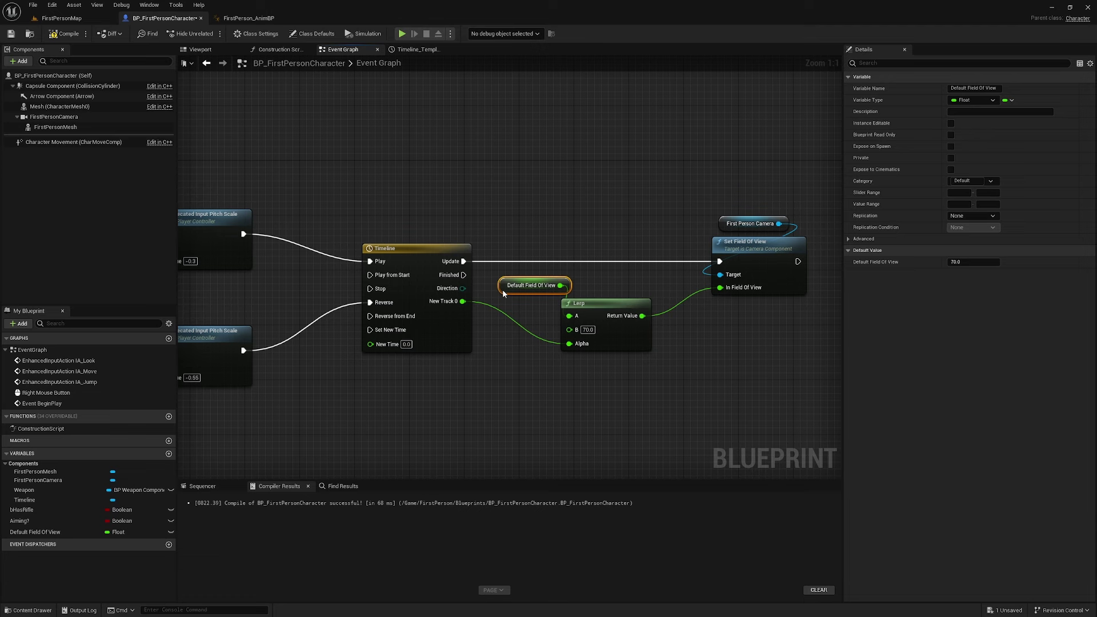
# Set the Lerp's B value to 60, then compile and save the blueprint
pyautogui.click(591, 331)
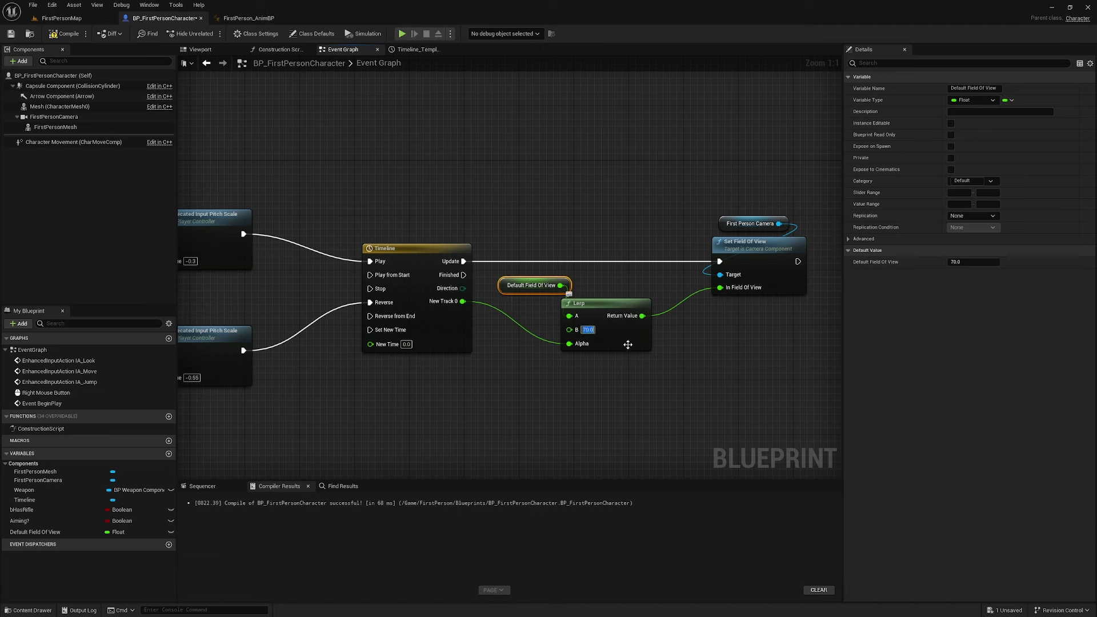
pyautogui.write('60')
pyautogui.click(736, 370)
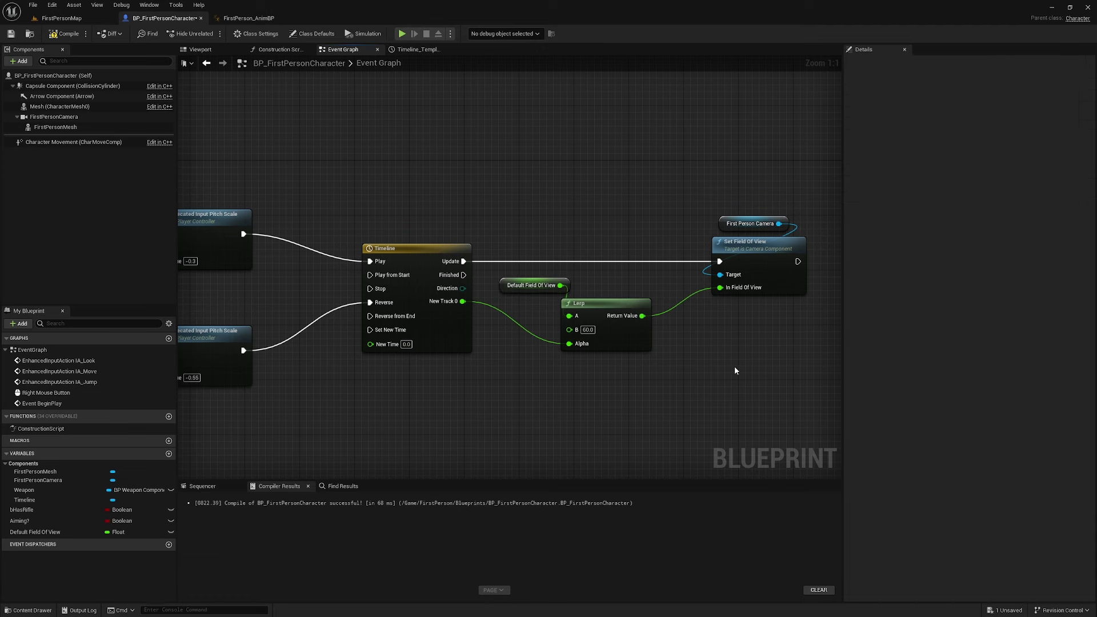
pyautogui.click(63, 34)
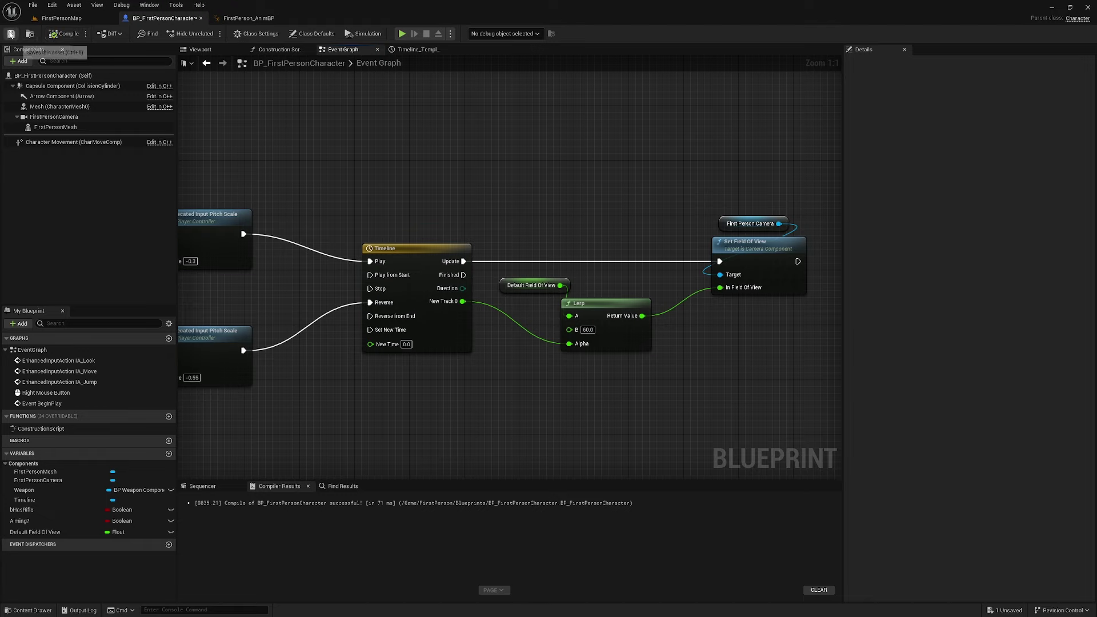
pyautogui.click(11, 34)
pyautogui.click(61, 17)
# Start a fullscreen play-in-editor session, walk around the arena, then stop it
pyautogui.click(209, 33)
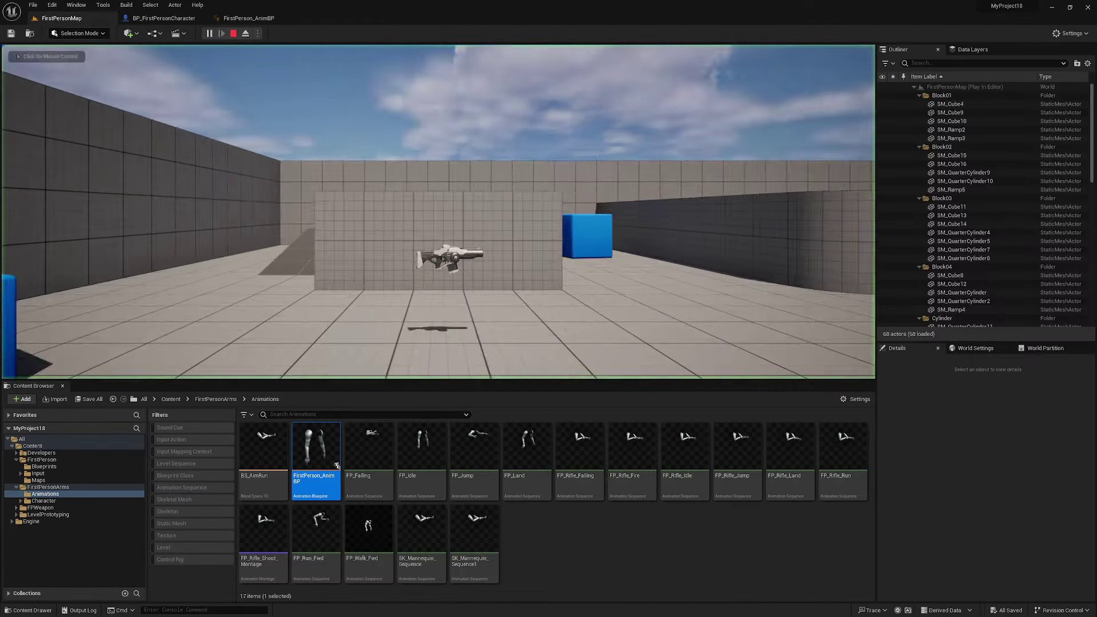
pyautogui.click(439, 212)
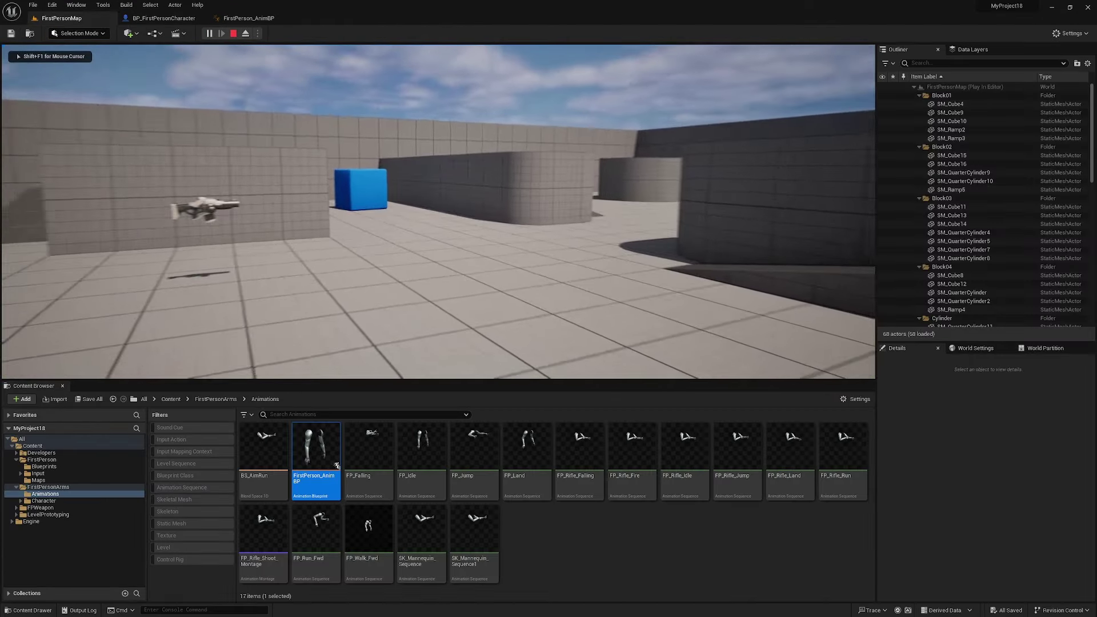
pyautogui.press('w')
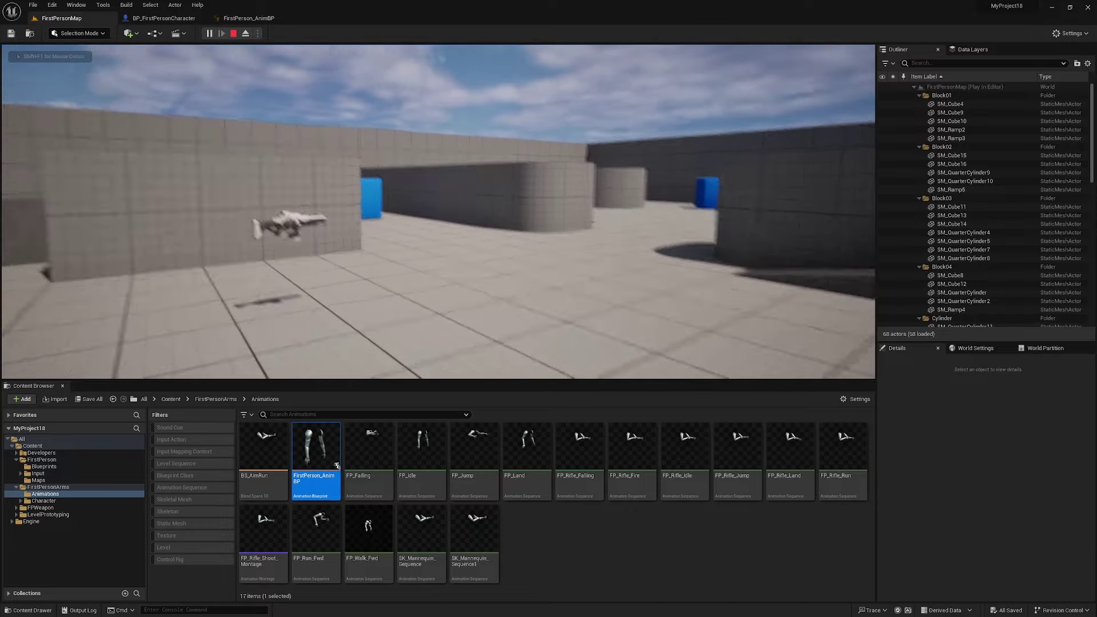
pyautogui.press('F11')
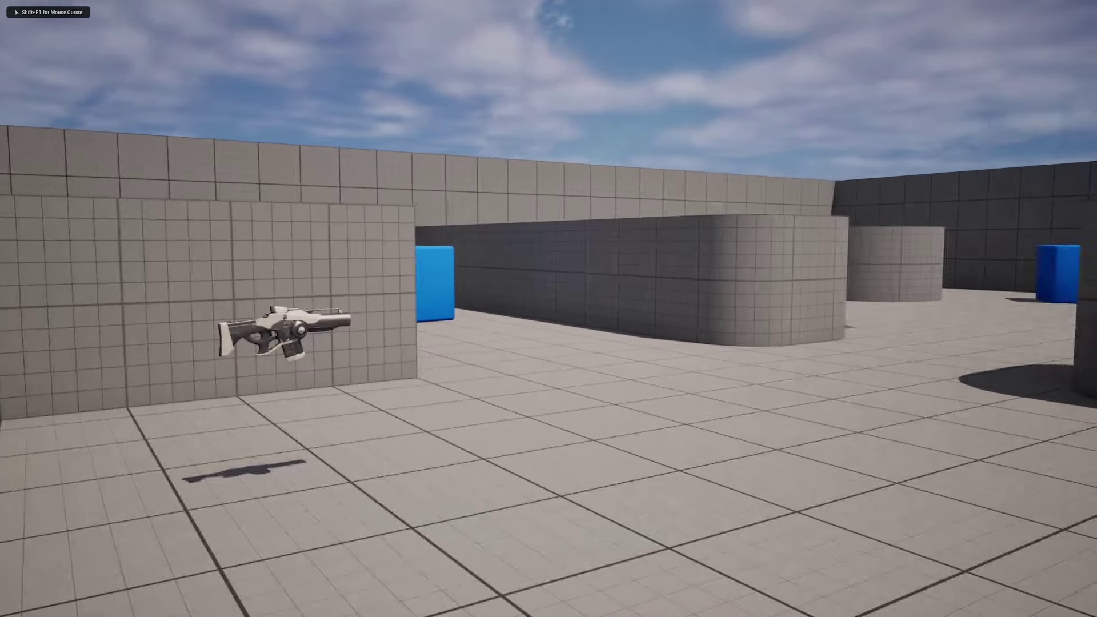
pyautogui.press('w')
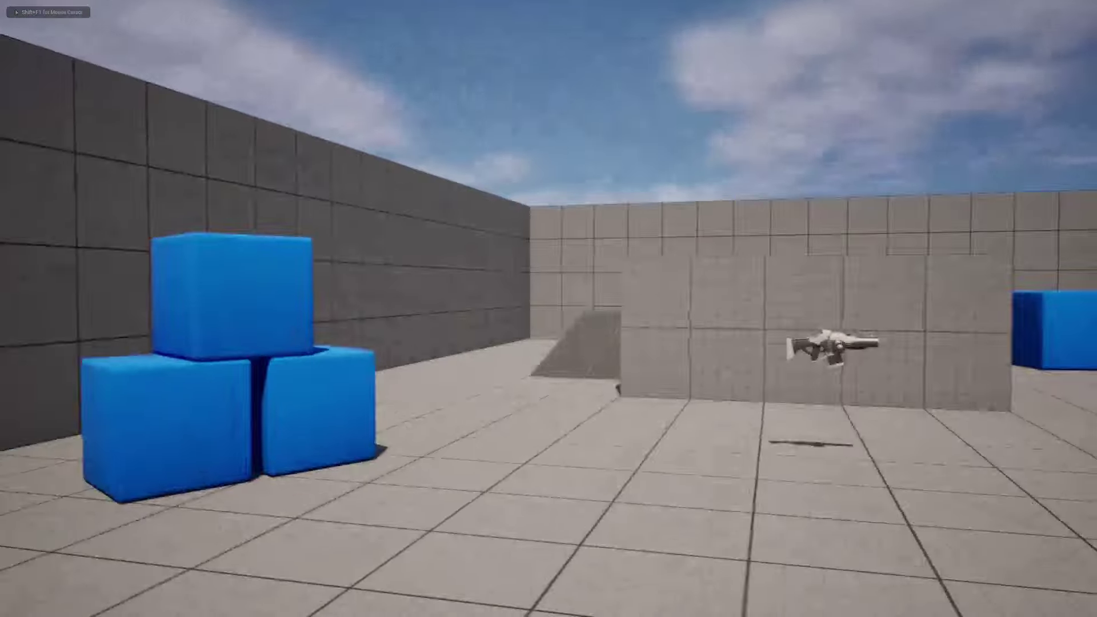
pyautogui.press('Escape')
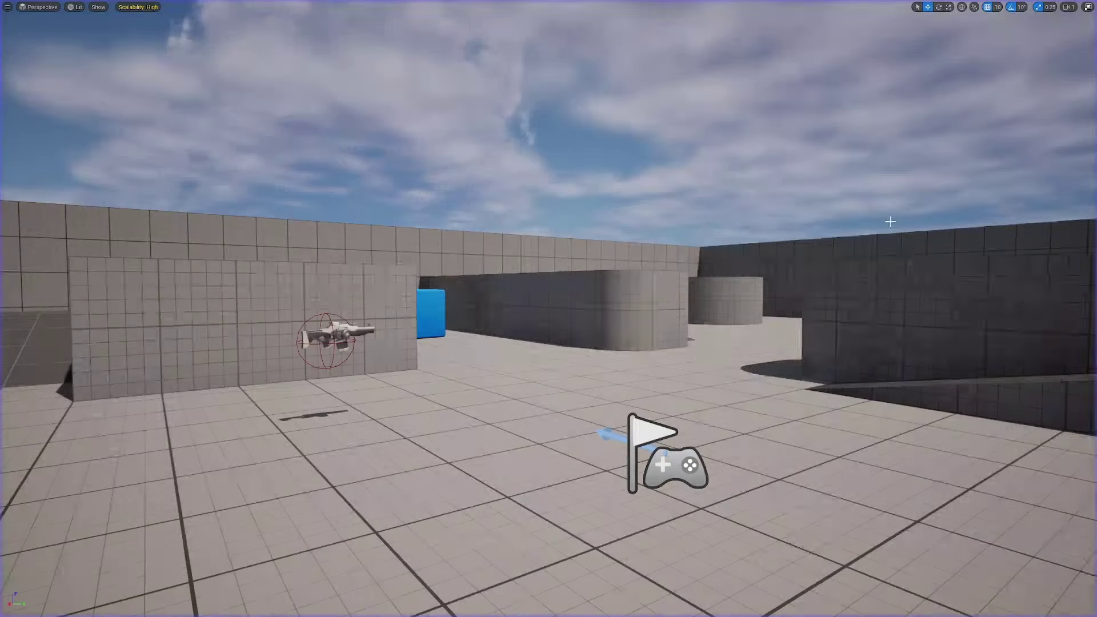
# Play again with Alt+P, walk over to pick up the rifle, stop, and exit fullscreen
pyautogui.hotkey('alt', 'p')
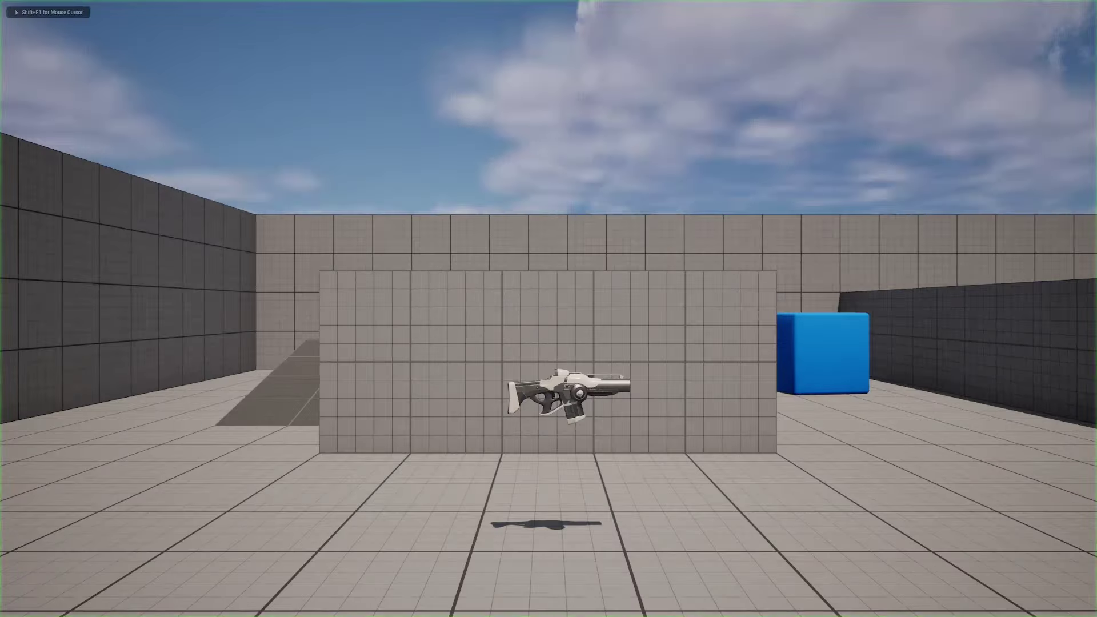
pyautogui.press('w')
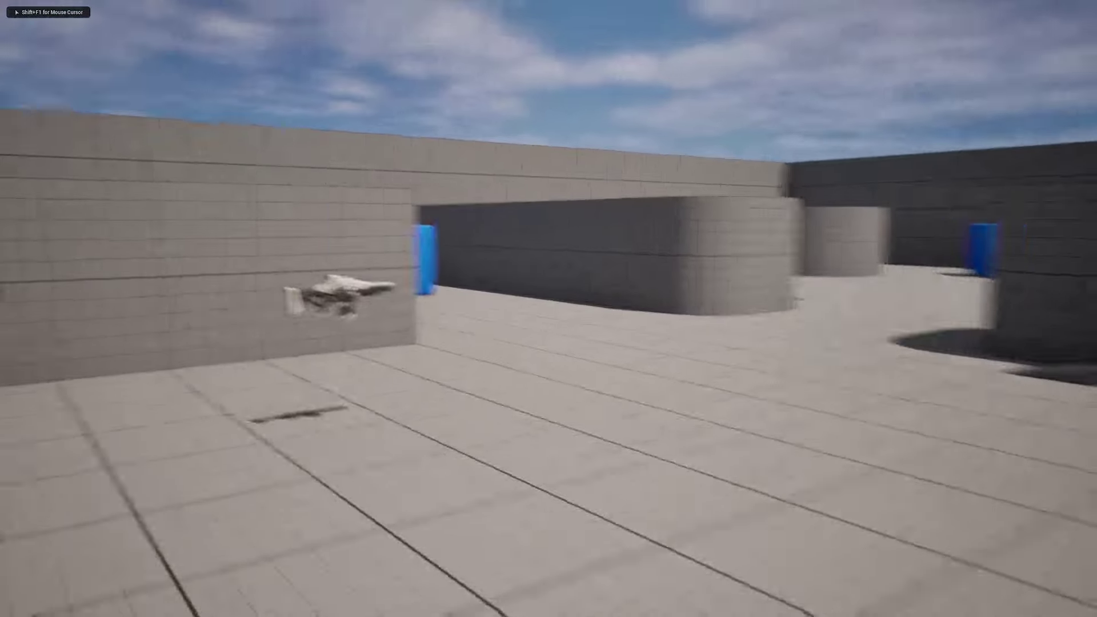
pyautogui.press('w')
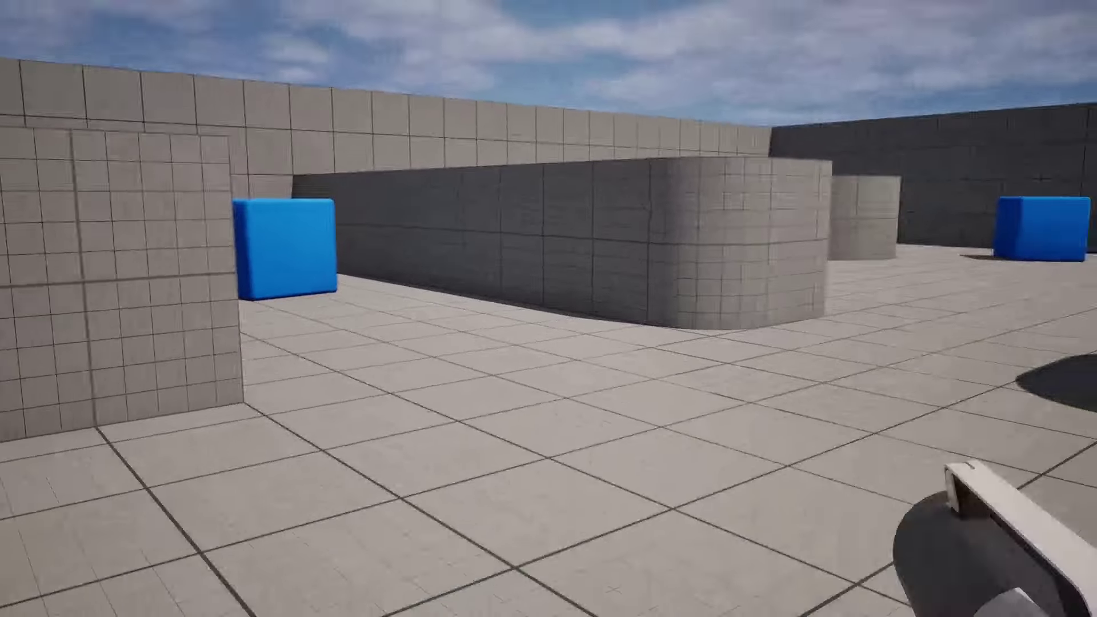
pyautogui.press('Escape')
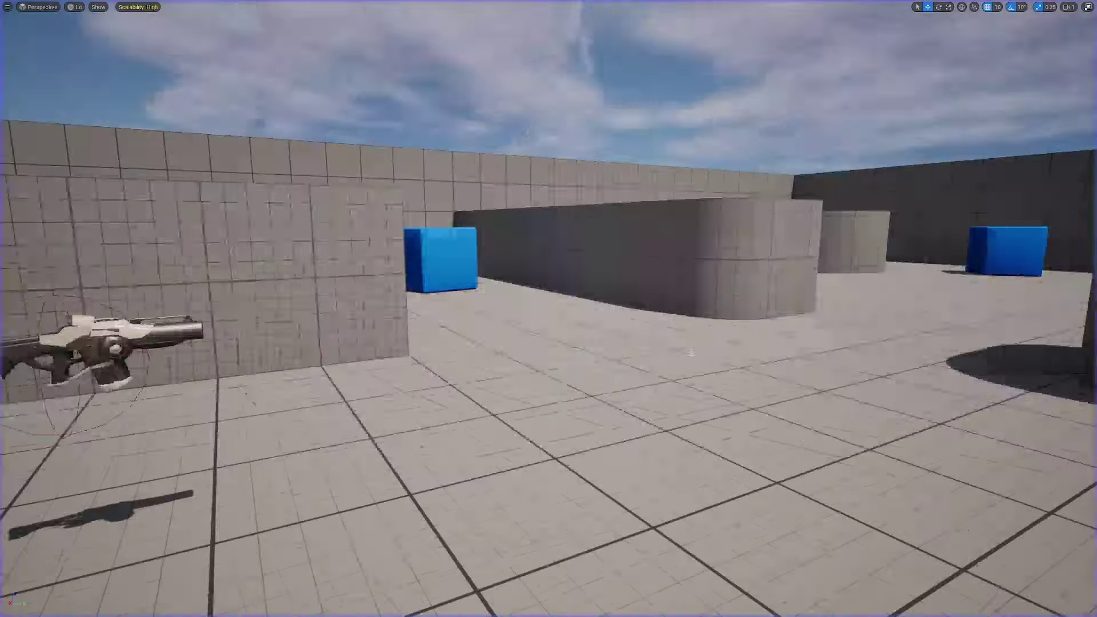
pyautogui.press('F11')
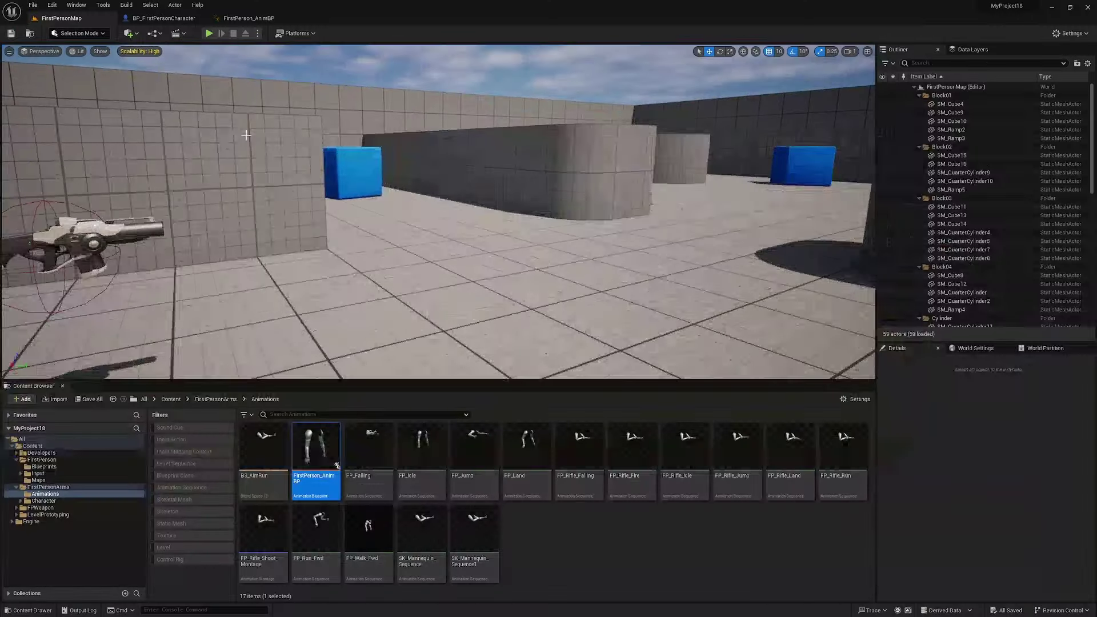
# Route the Right Mouse Button Pressed path through a Branch conditioned on a bHasRifle getter
pyautogui.click(171, 19)
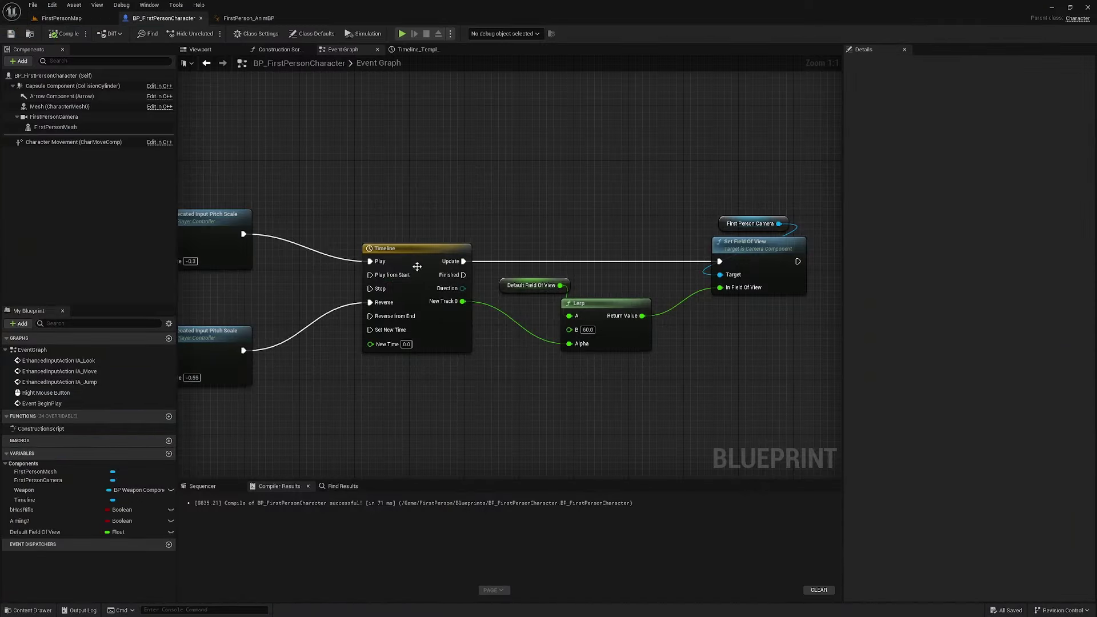
pyautogui.moveTo(246, 442); pyautogui.dragTo(502, 413, button='right')
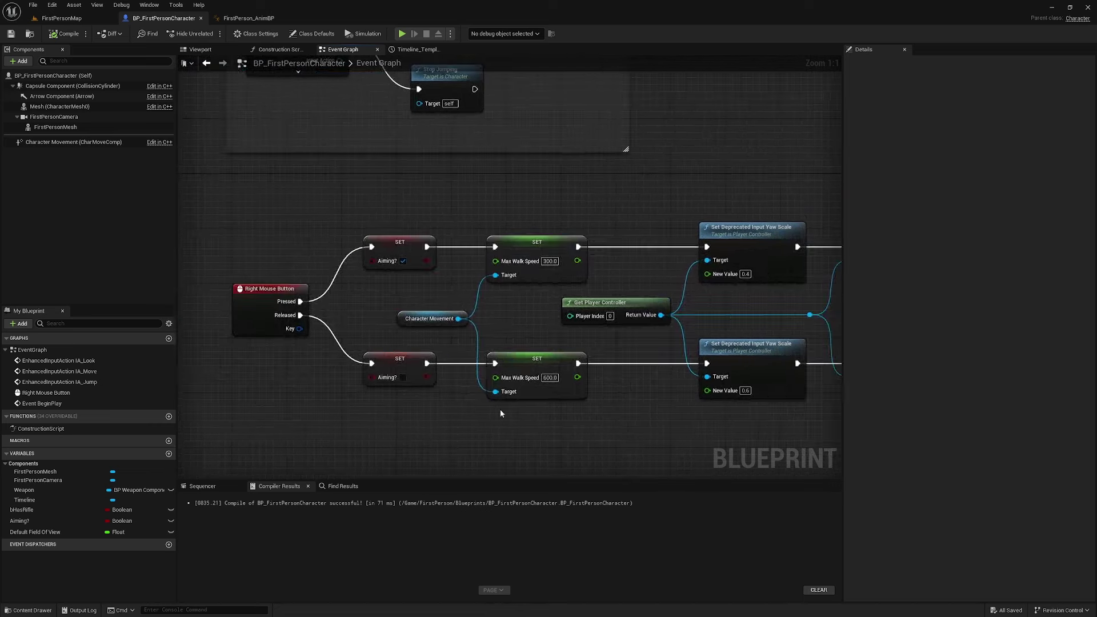
pyautogui.click(29, 510)
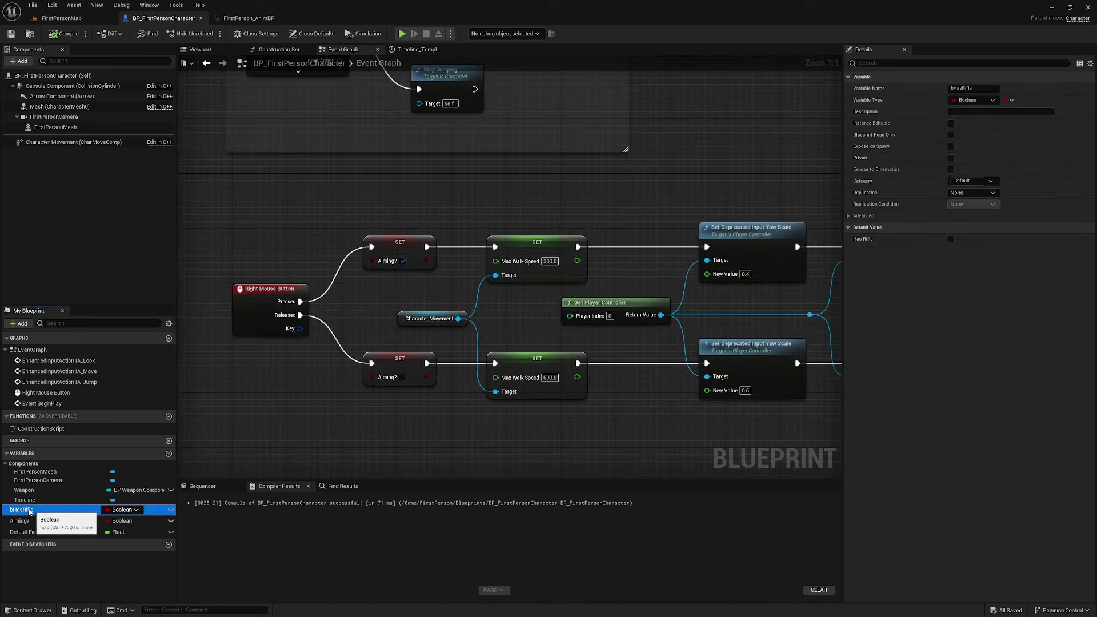
pyautogui.moveTo(311, 370); pyautogui.dragTo(551, 321, button='right')
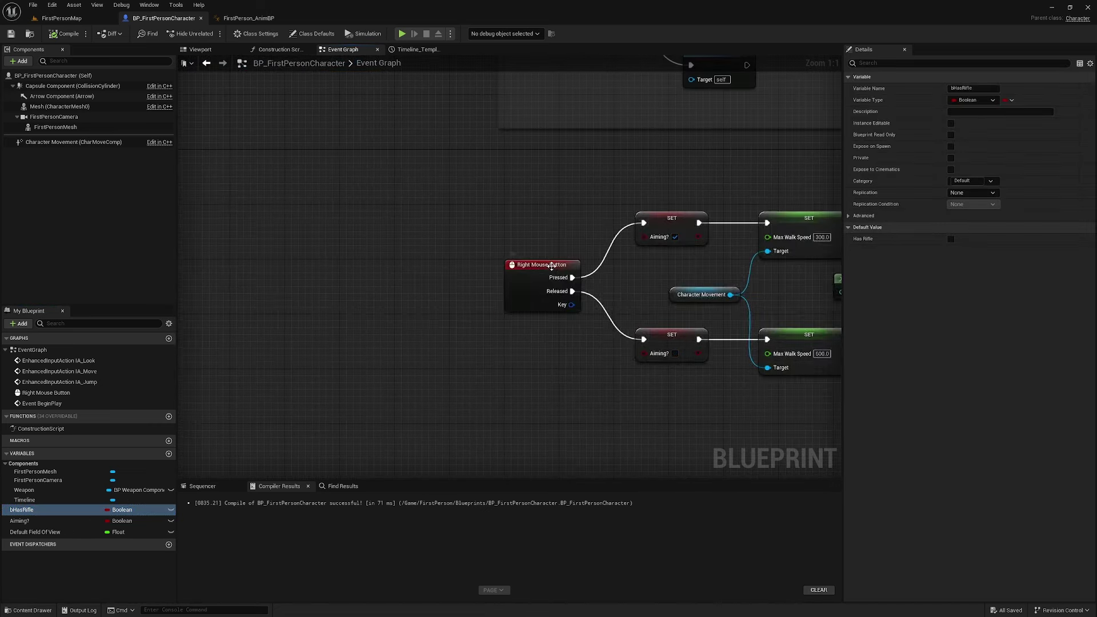
pyautogui.moveTo(552, 266); pyautogui.dragTo(421, 266)
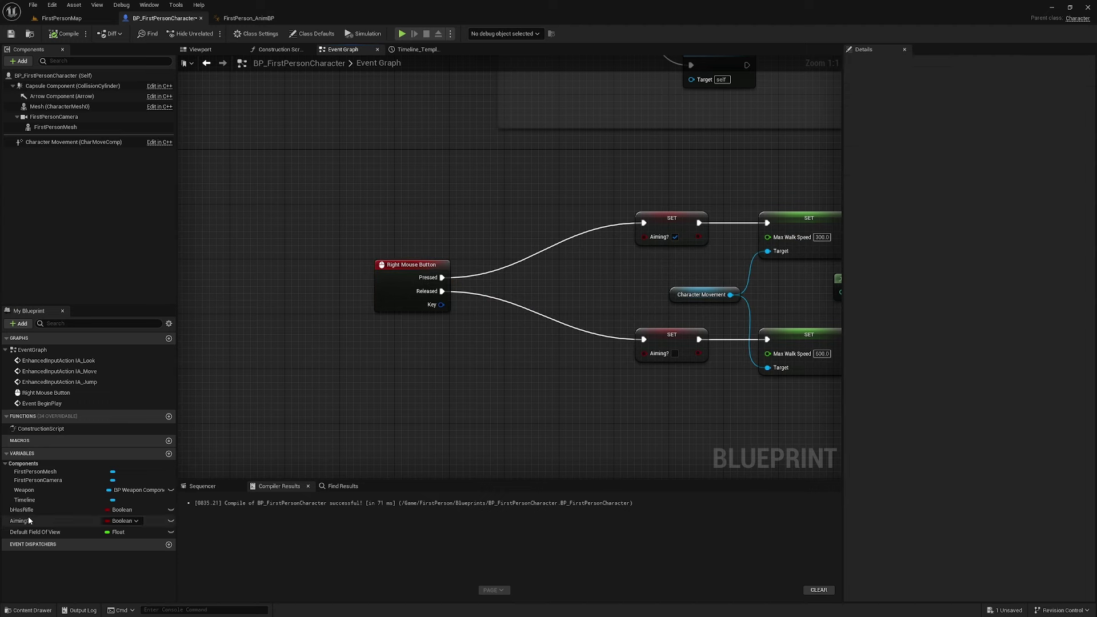
pyautogui.moveTo(25, 510); pyautogui.dragTo(712, 315)
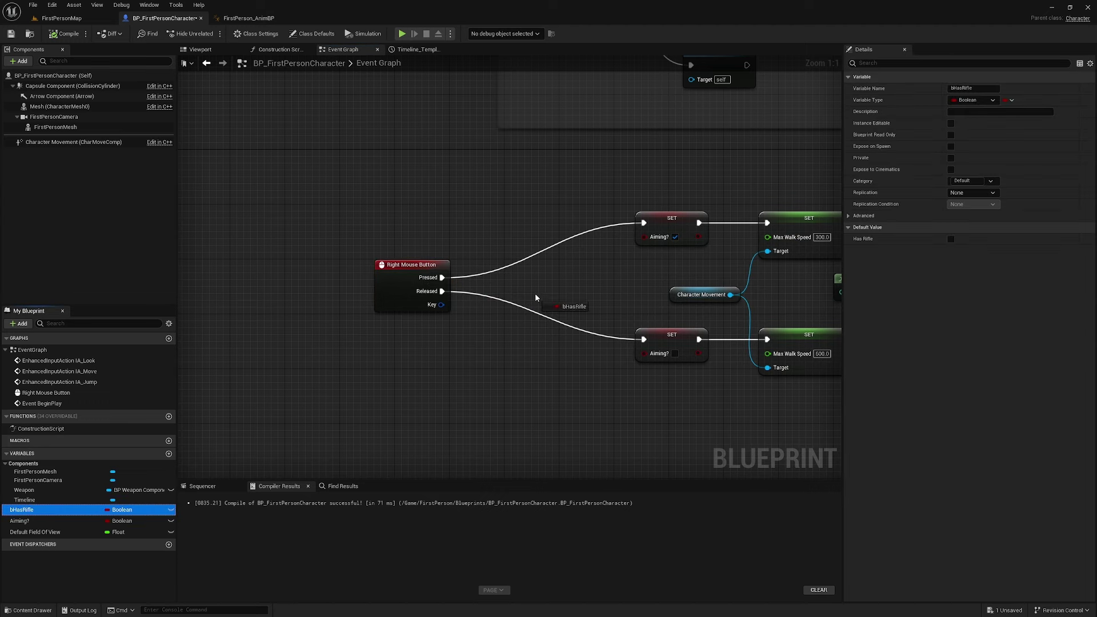
pyautogui.moveTo(535, 298); pyautogui.dragTo(551, 226)
pyautogui.click(573, 299)
pyautogui.write('branch')
pyautogui.click(597, 323)
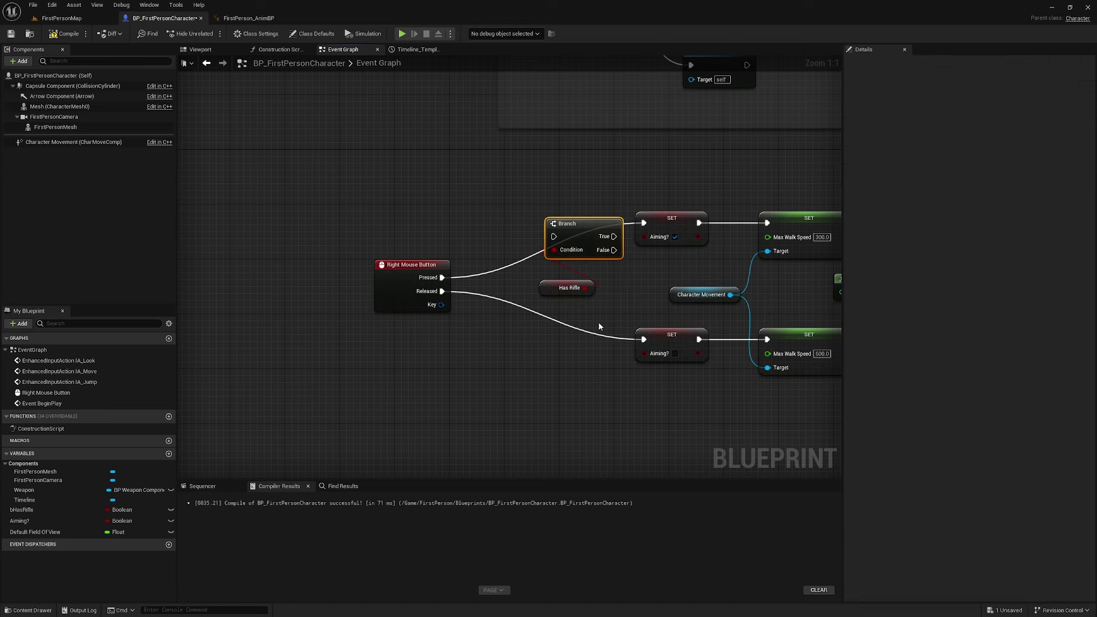
pyautogui.moveTo(442, 277); pyautogui.dragTo(447, 280)
pyautogui.moveTo(554, 237)
pyautogui.mouseDown()
pyautogui.moveTo(591, 222)
pyautogui.moveTo(584, 216)
pyautogui.mouseUp()
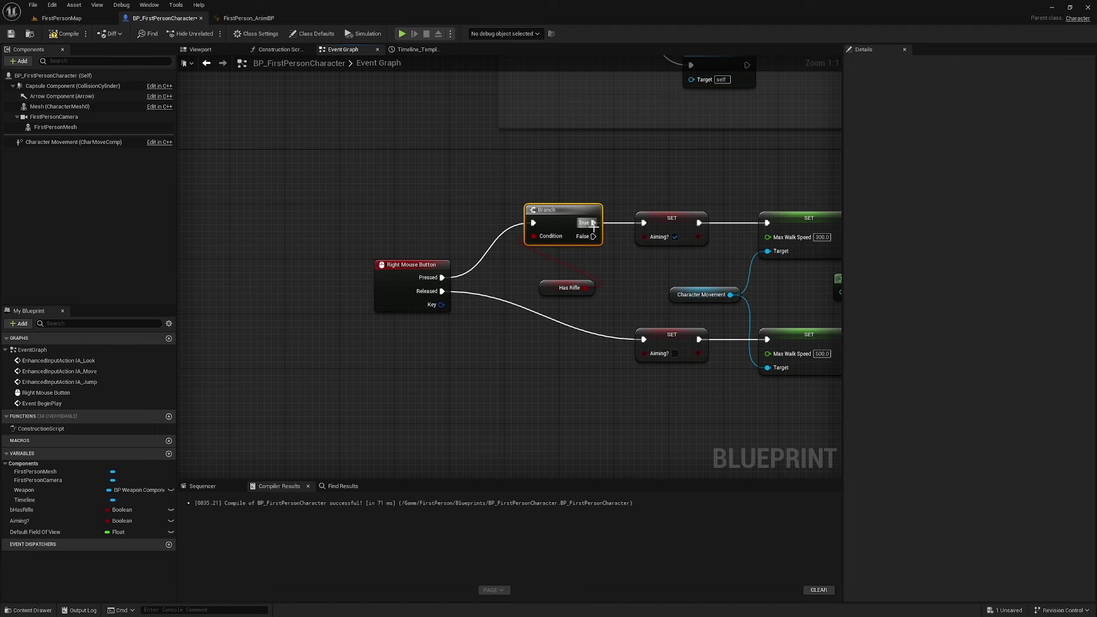
# Duplicate the Branch for the Released path, wire it to Has Rifle and the lower SET, and compile
pyautogui.hotkey('ctrl', 'c')
pyautogui.hotkey('ctrl', 'v')
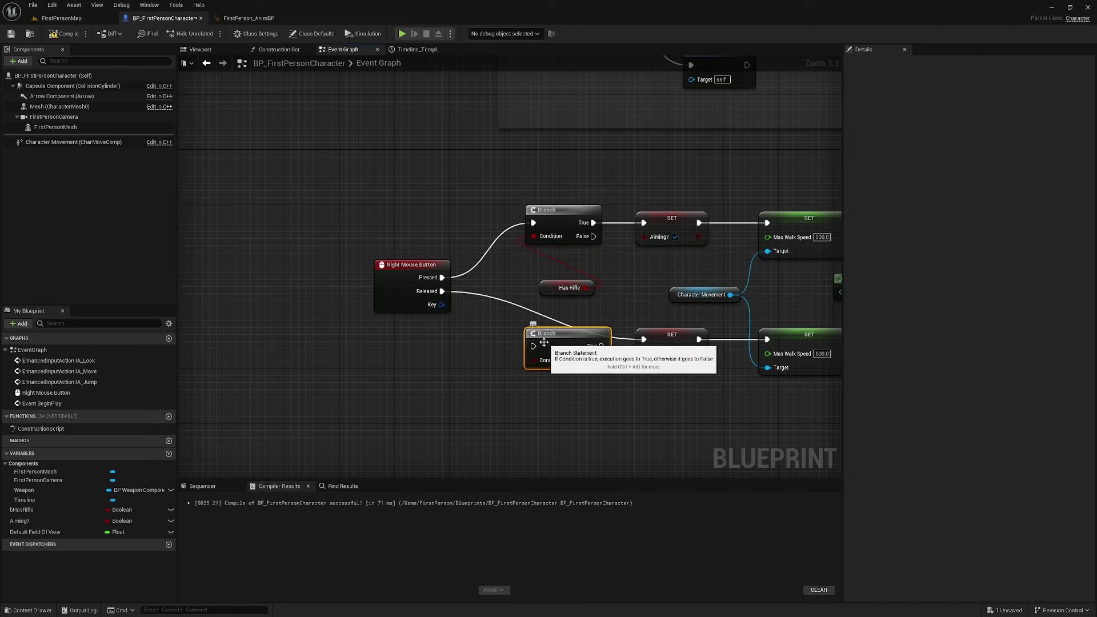
pyautogui.moveTo(534, 346); pyautogui.dragTo(449, 294)
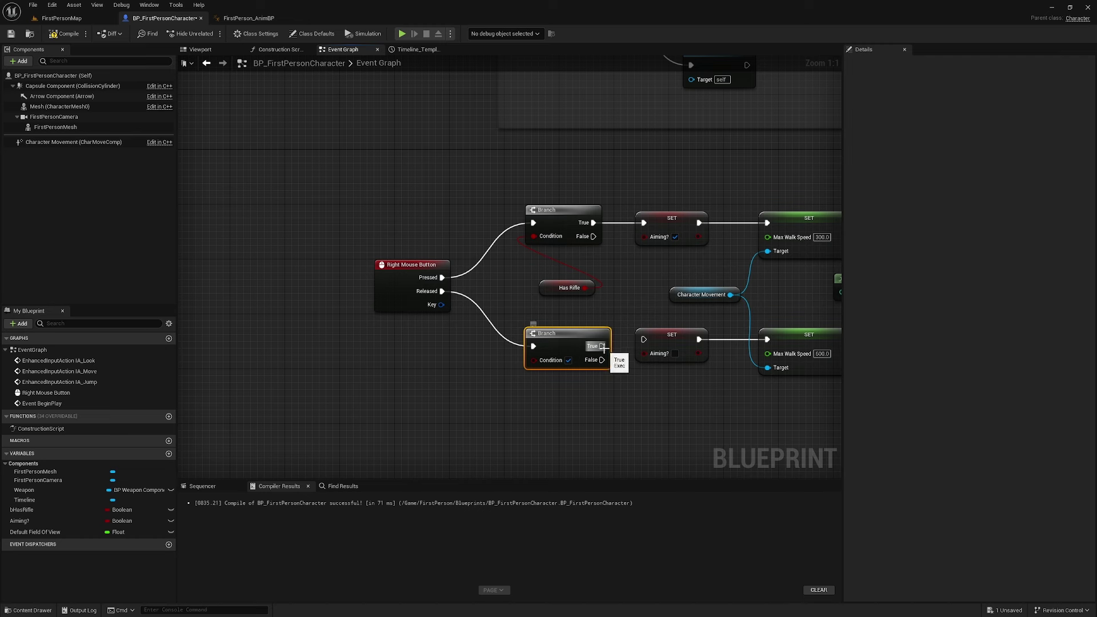
pyautogui.moveTo(603, 347); pyautogui.dragTo(640, 342)
pyautogui.moveTo(585, 288); pyautogui.dragTo(586, 295)
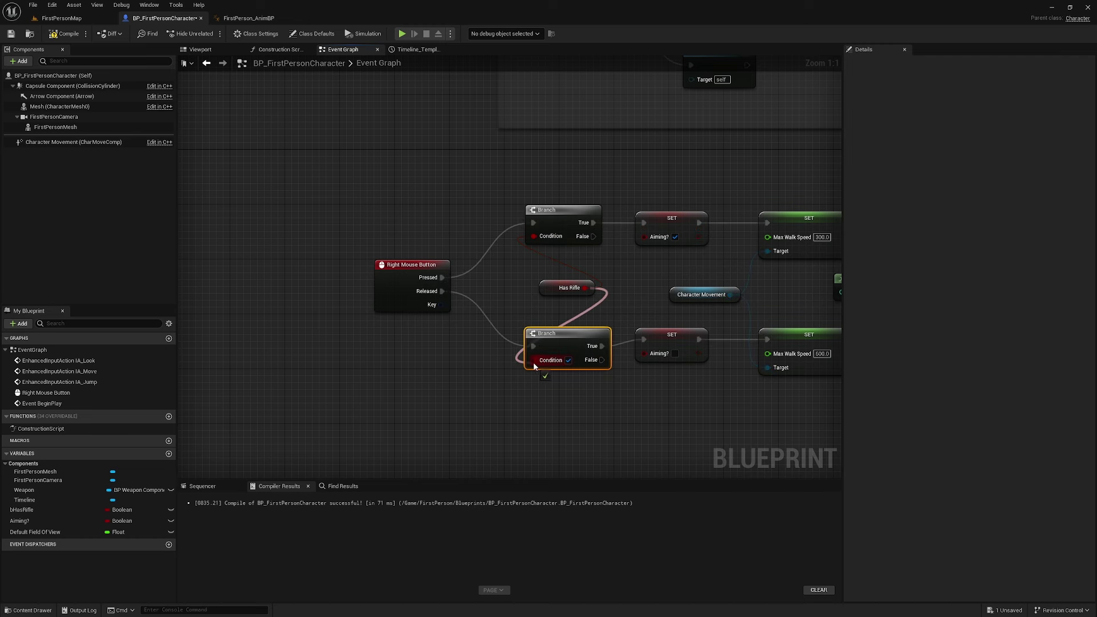
pyautogui.moveTo(534, 366); pyautogui.dragTo(534, 366)
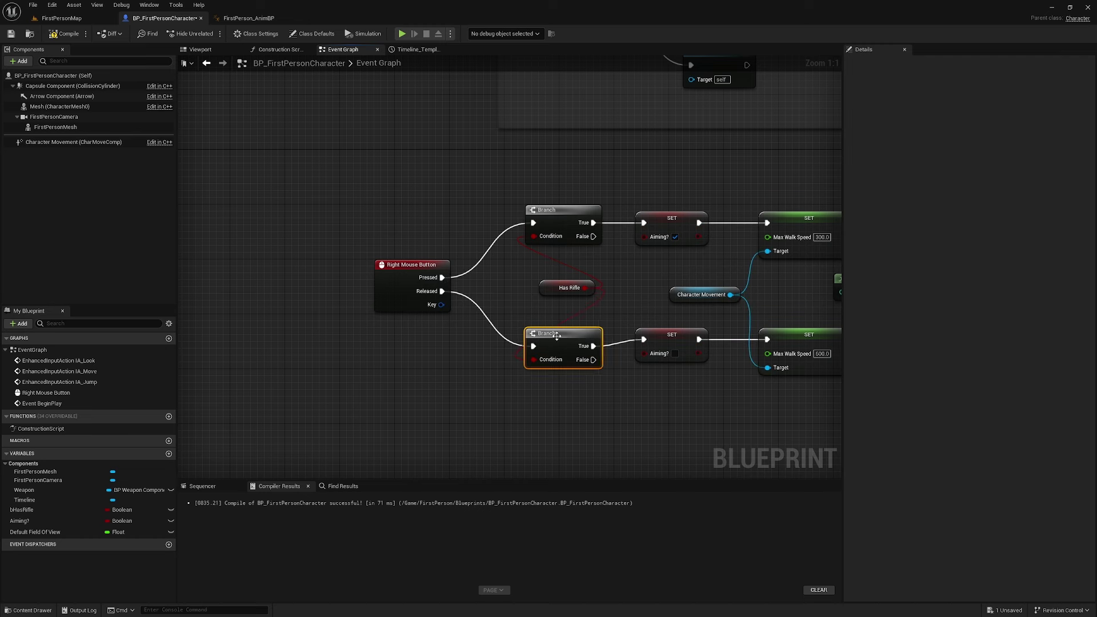
pyautogui.click(59, 34)
# Start a fullscreen play session of FirstPersonMap and walk over to pick up the rifle
pyautogui.click(61, 18)
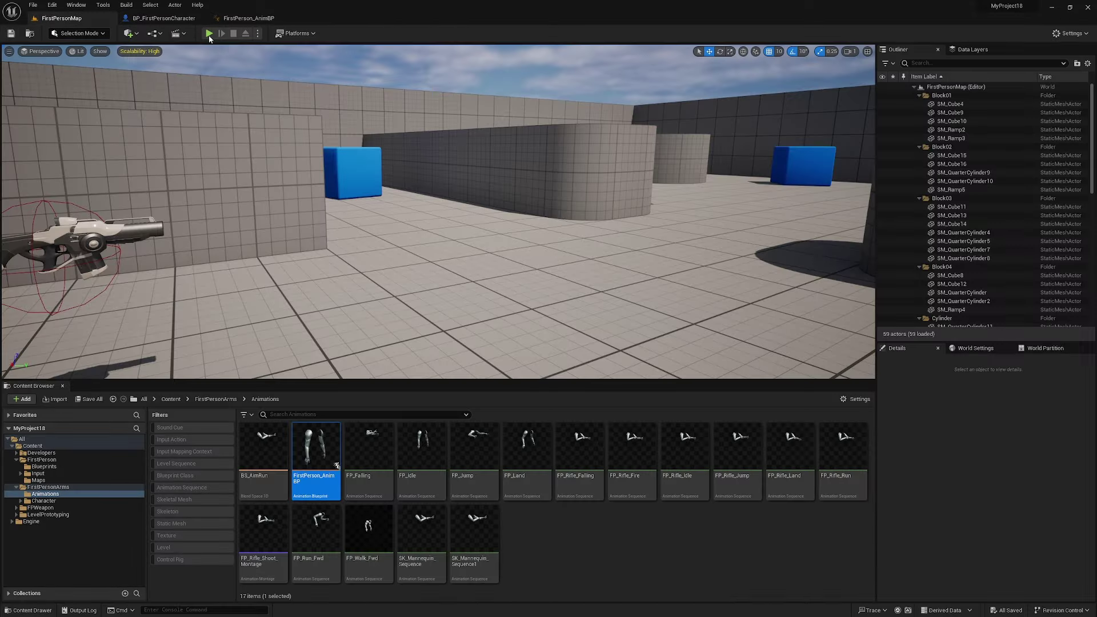
pyautogui.click(209, 33)
pyautogui.click(360, 131)
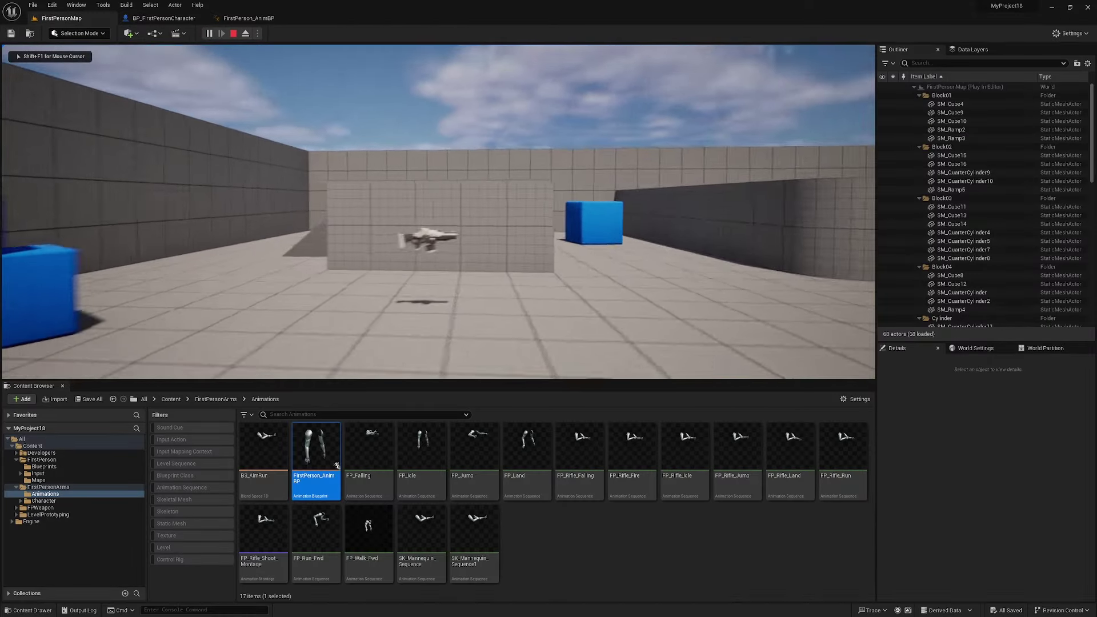
pyautogui.press('F11')
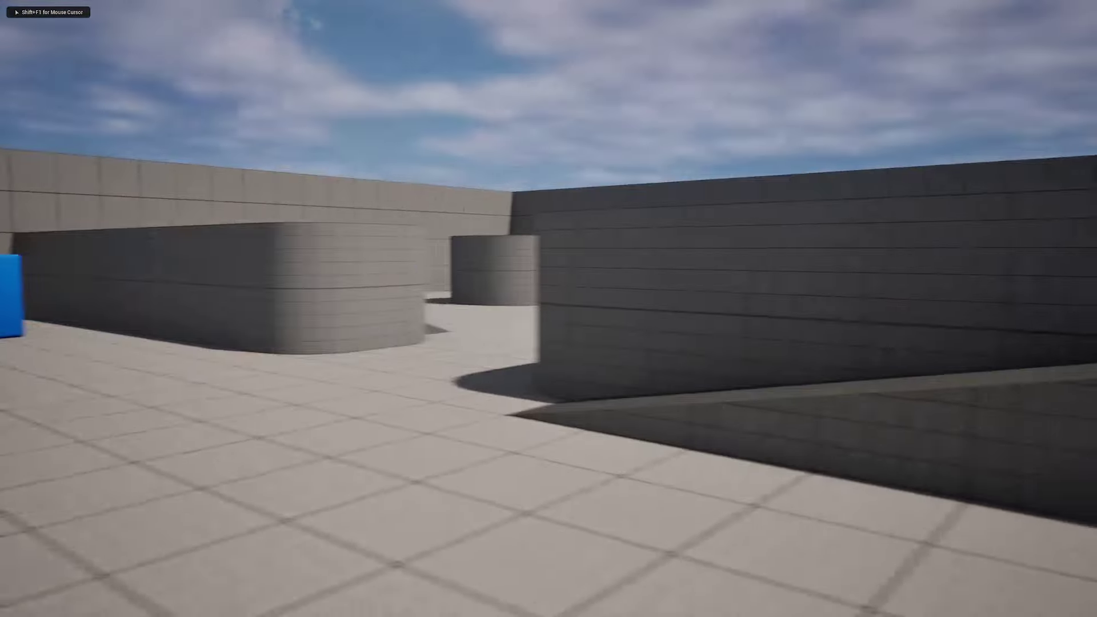
pyautogui.press('w')
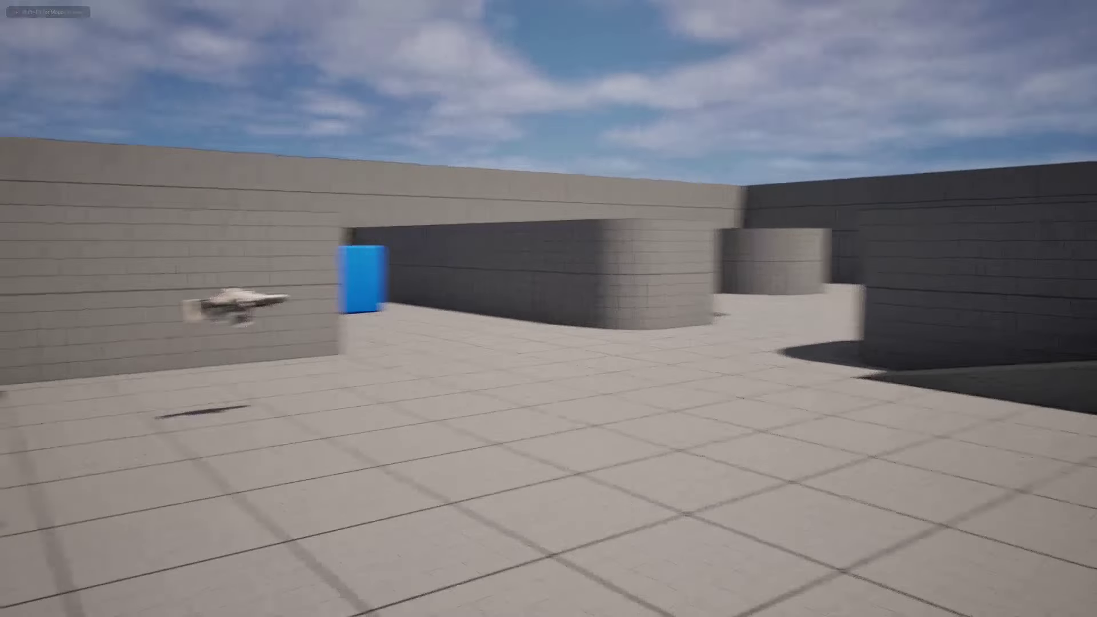
pyautogui.press('w')
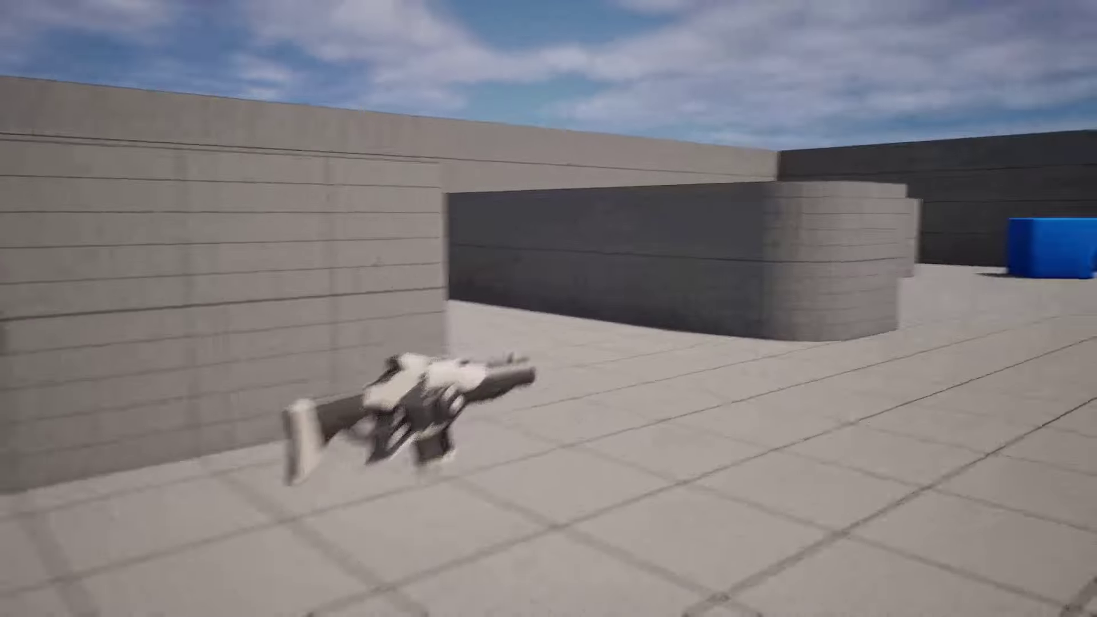
# Aim and fire at the blue cube, then walk to the three stacked cubes
pyautogui.press('w')
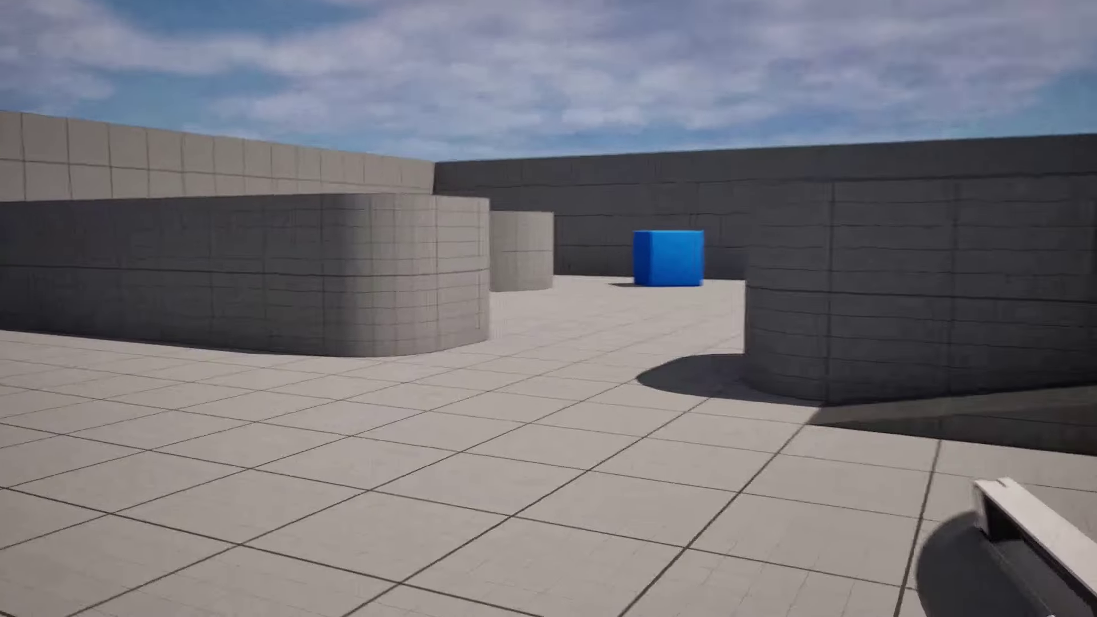
pyautogui.press('w')
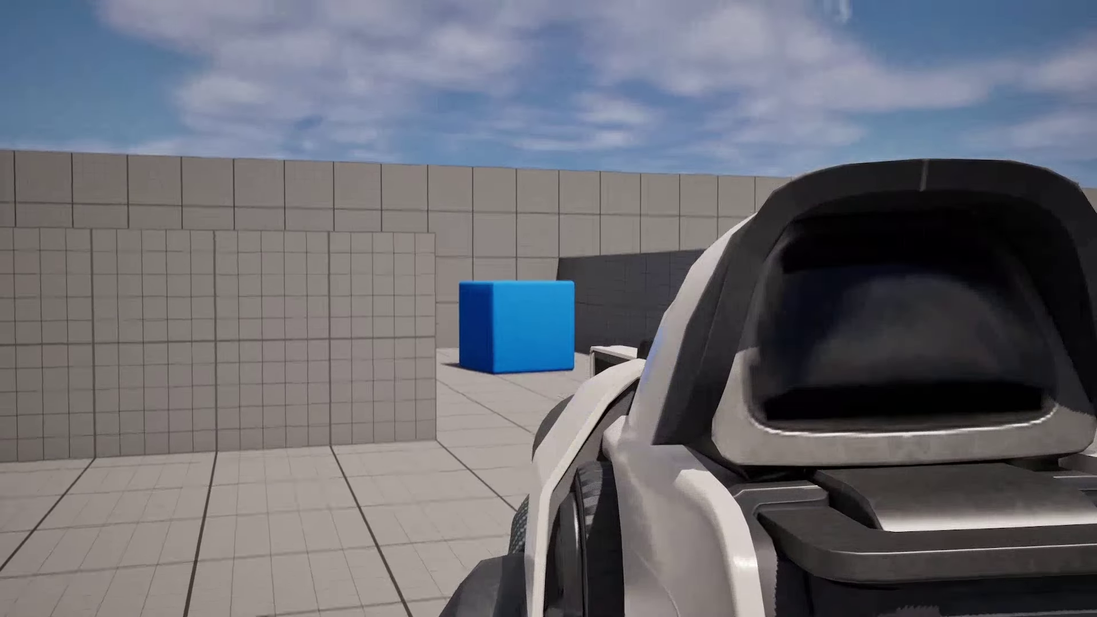
pyautogui.click(549, 308)
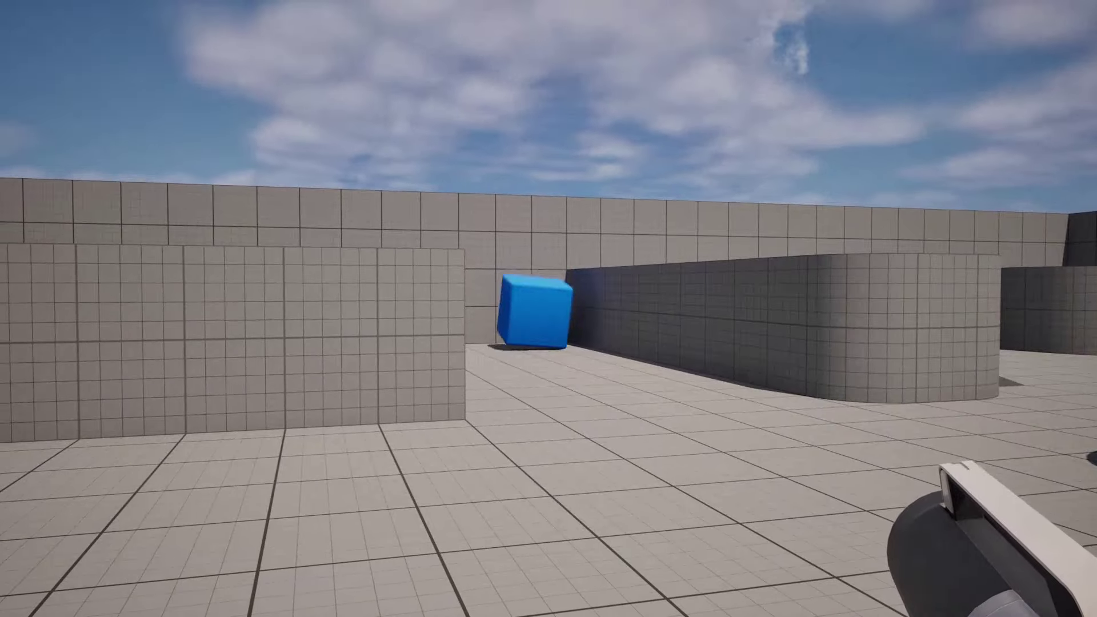
pyautogui.press('w')
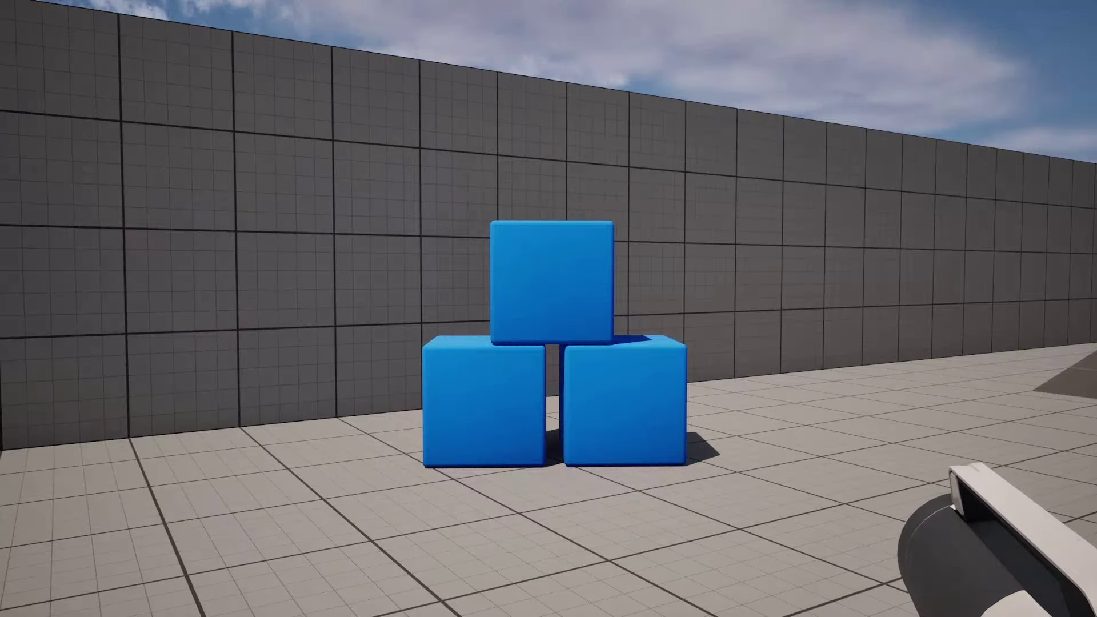